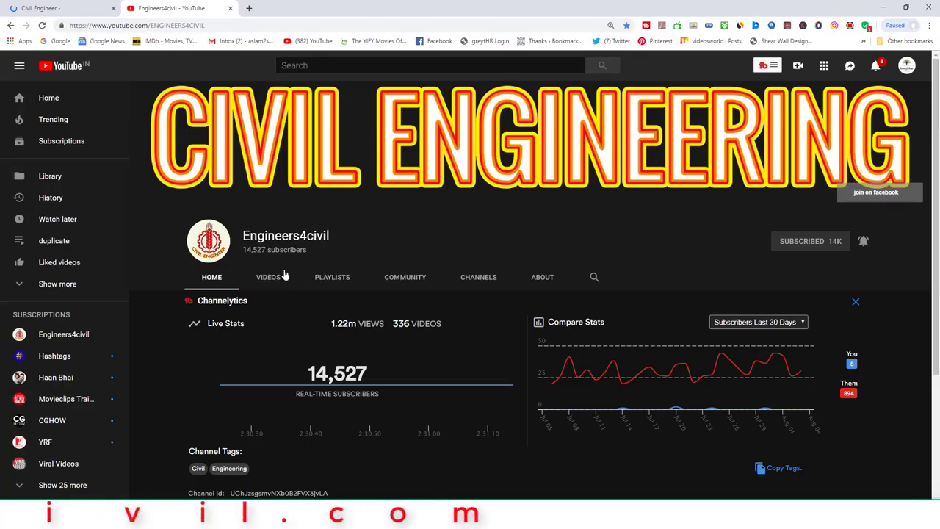
Step: Open the Engineers4civil channel's VIDEOS tab and scroll through the uploaded videos
left_click(271, 276)
scroll(499, 246, "down", 3)
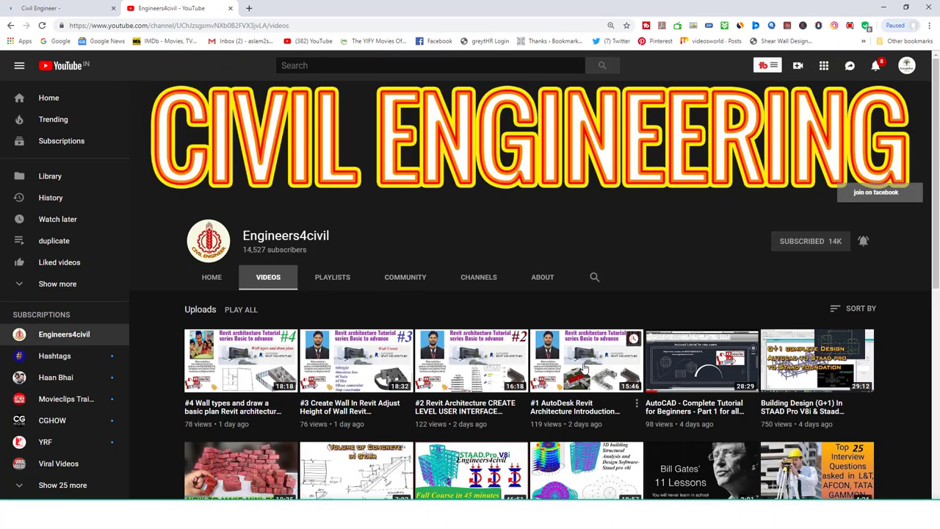
scroll(267, 216, "down", 2)
Step: Open the channel's PLAYLISTS tab and scroll through its created playlists
left_click(329, 181)
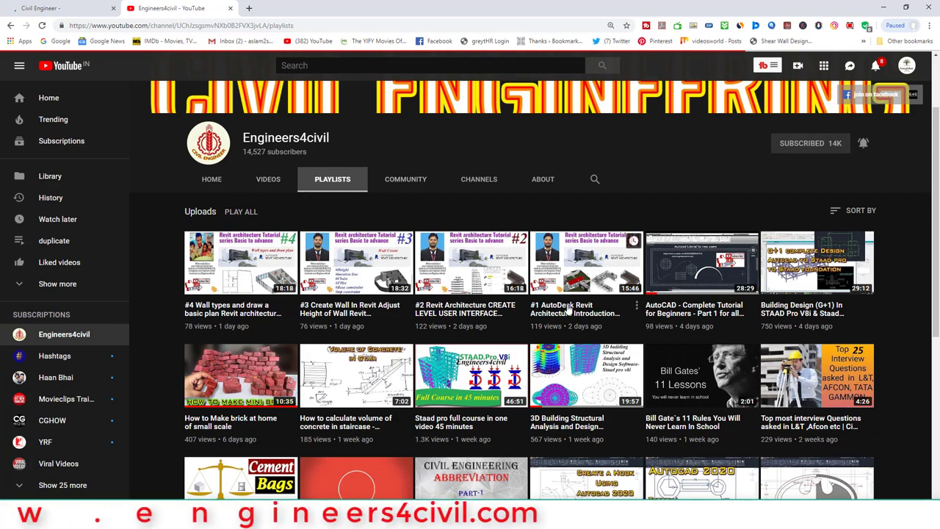
scroll(558, 272, "down", 1)
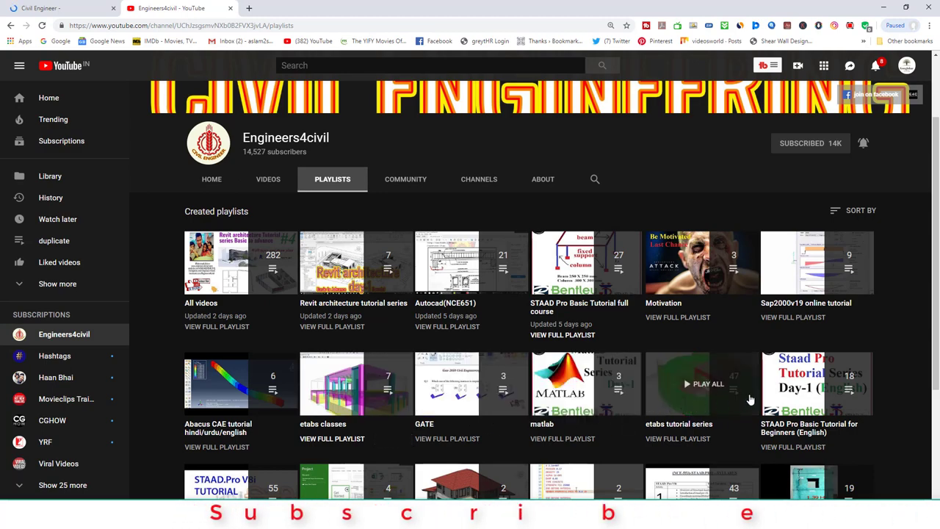
scroll(808, 382, "down", 2)
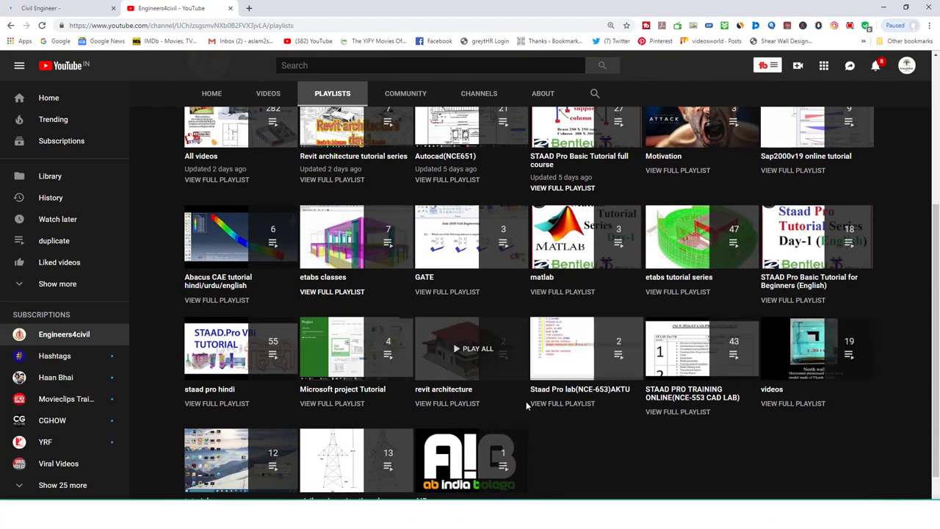
scroll(350, 387, "up", 3)
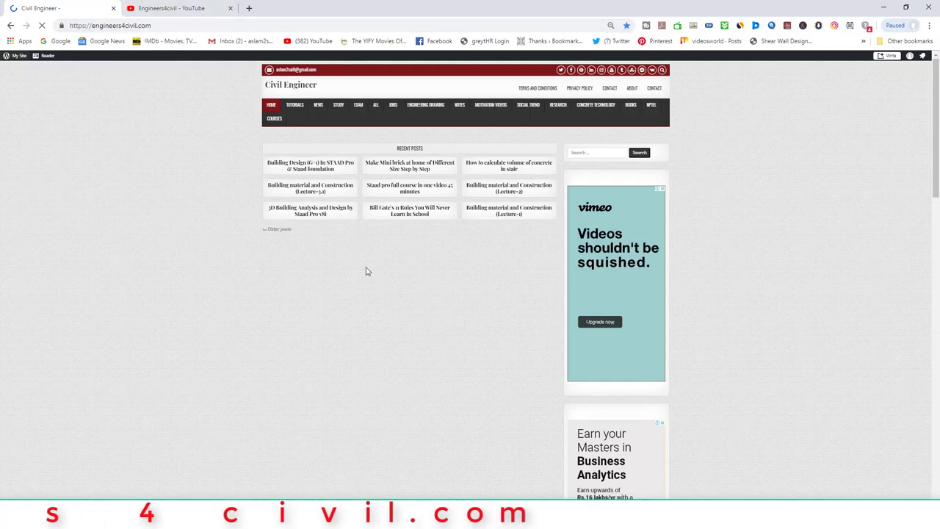
Step: Return to the Engineers4civil YouTube tab, then launch Autodesk Revit 2016 from the desktop
left_click(180, 9)
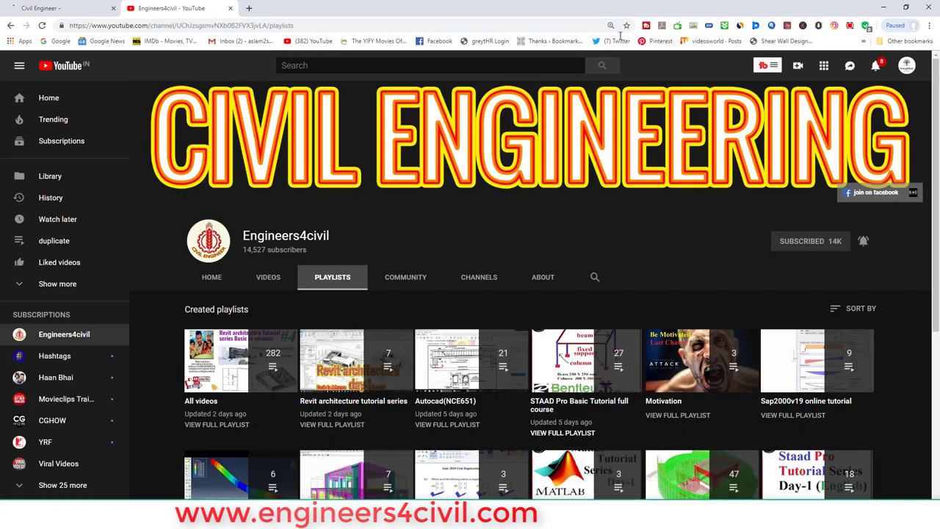
left_click(874, 204)
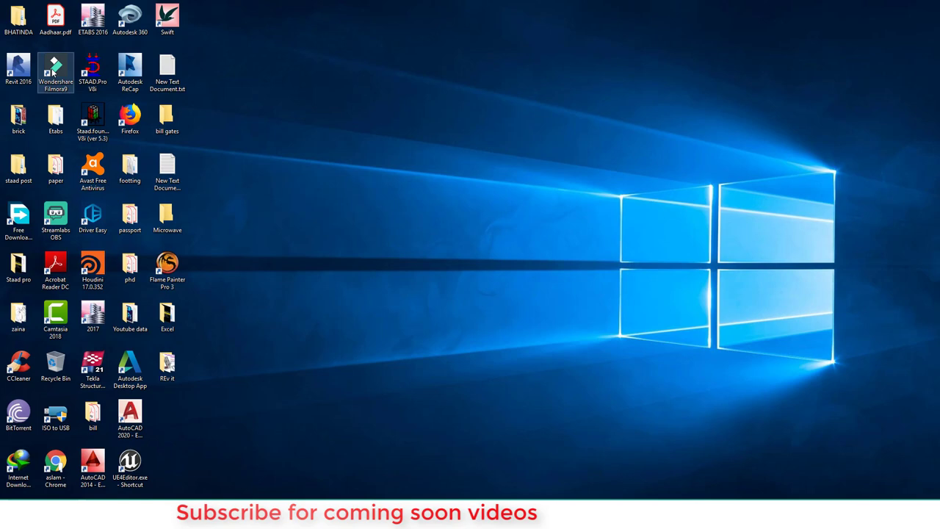
left_click(24, 70)
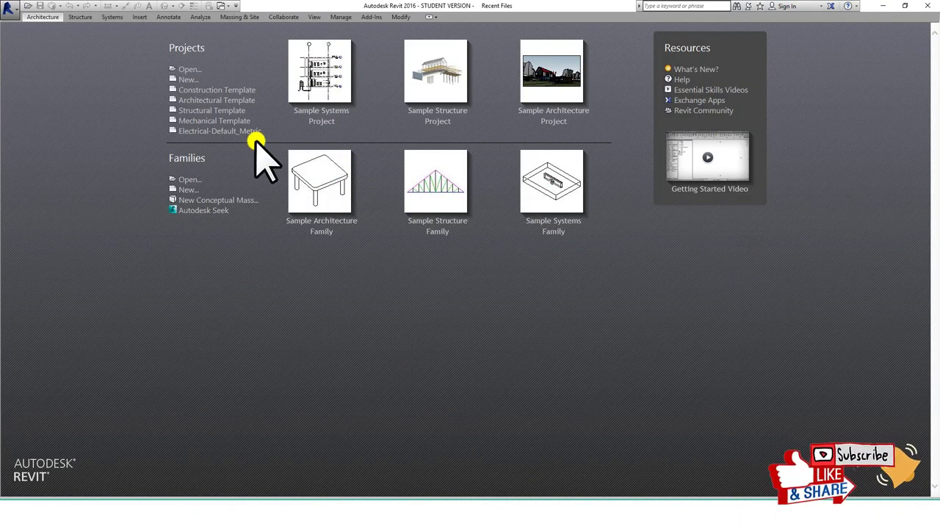
Step: Create a new project from a template, landing on its empty Level 1 floor plan
left_click_drag(258, 107, 342, 73)
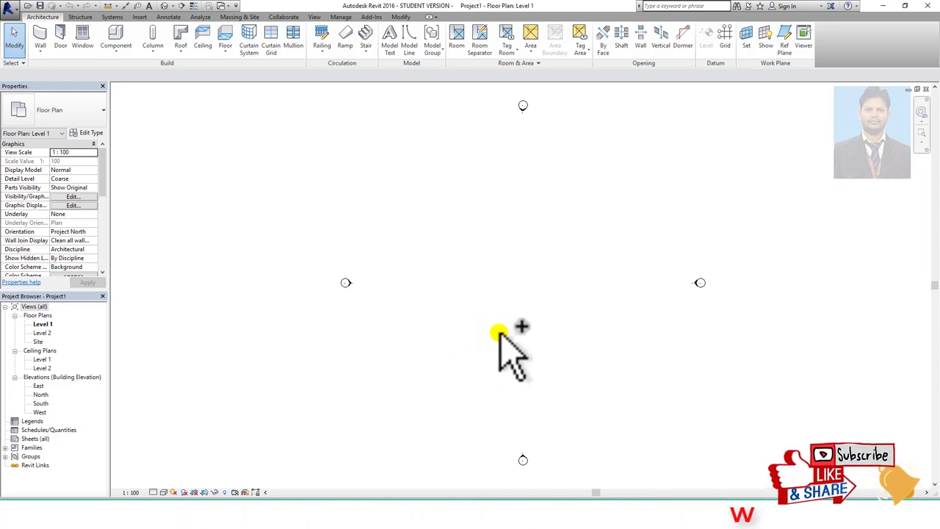
mouse_move(685, 186)
left_mouse_down()
mouse_move(311, 214)
mouse_move(676, 394)
mouse_move(655, 235)
mouse_move(693, 272)
mouse_move(713, 319)
mouse_move(710, 265)
left_mouse_up()
key("Escape")
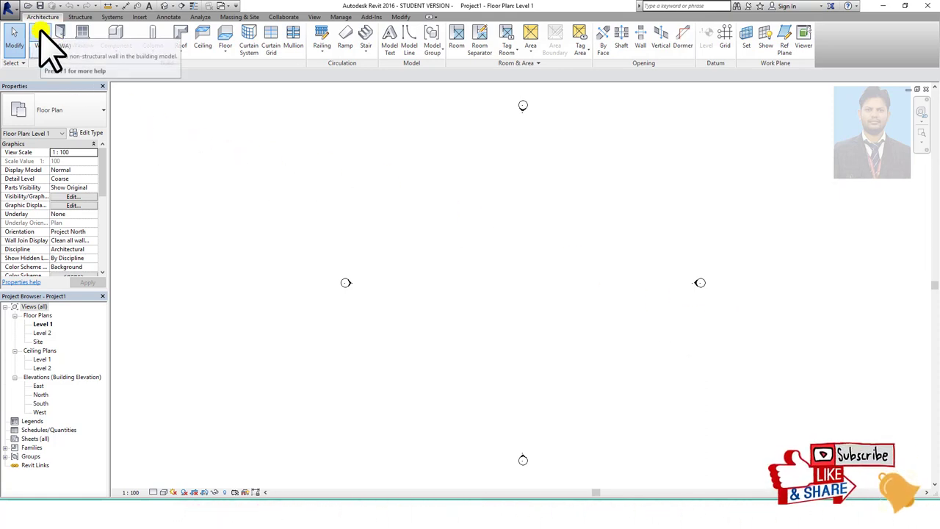
Step: Draw the long bottom wall and enclose the right-hand room with generic walls
left_click(42, 33)
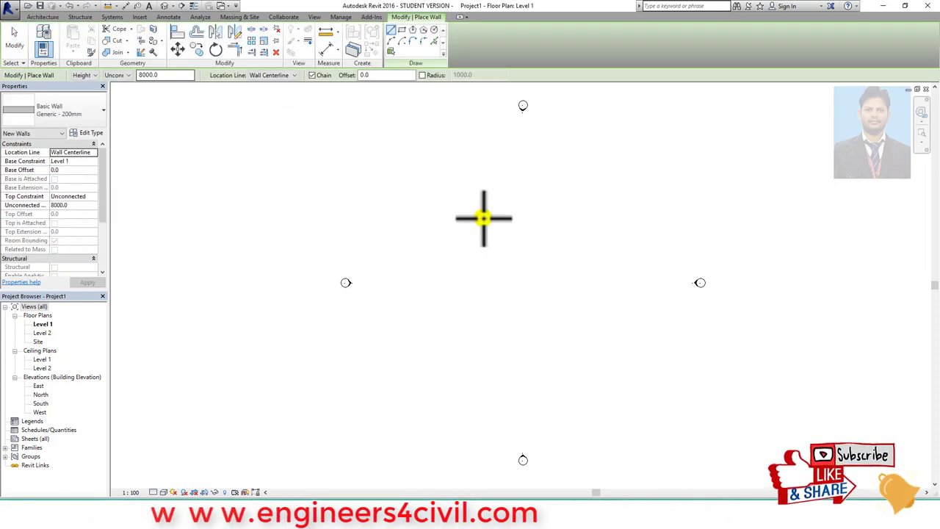
scroll(473, 253, "up", 2)
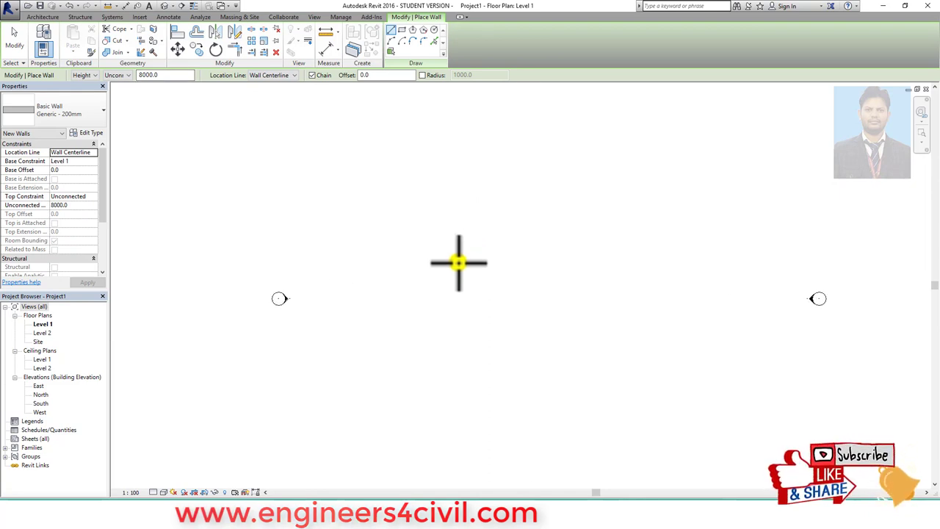
left_click(450, 316)
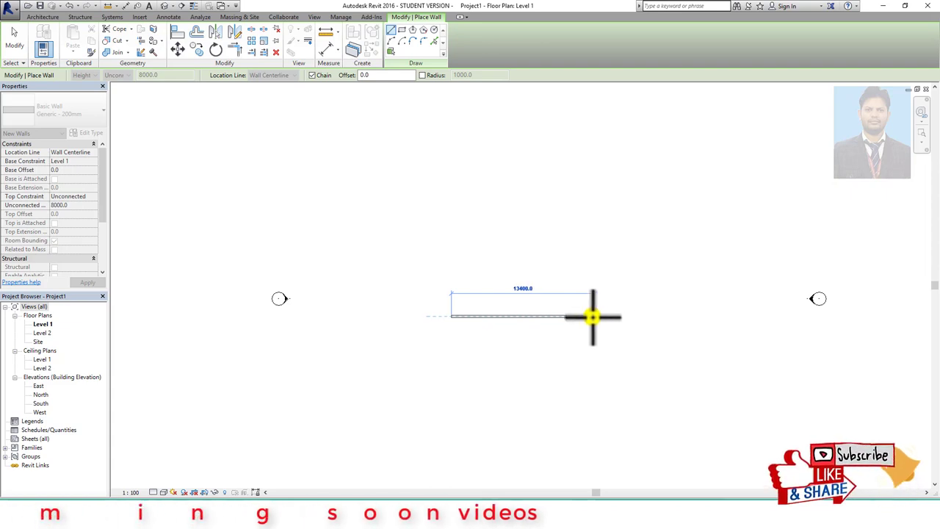
left_click(592, 316)
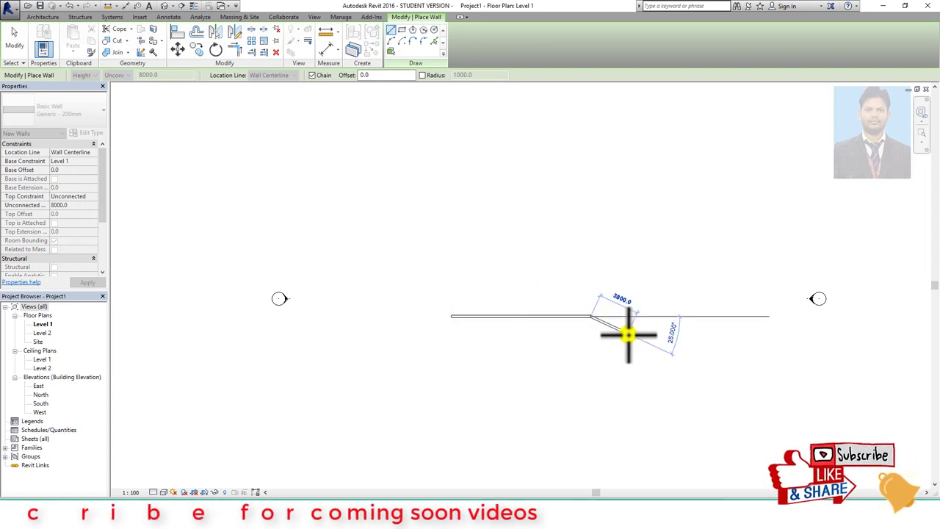
left_click(590, 263)
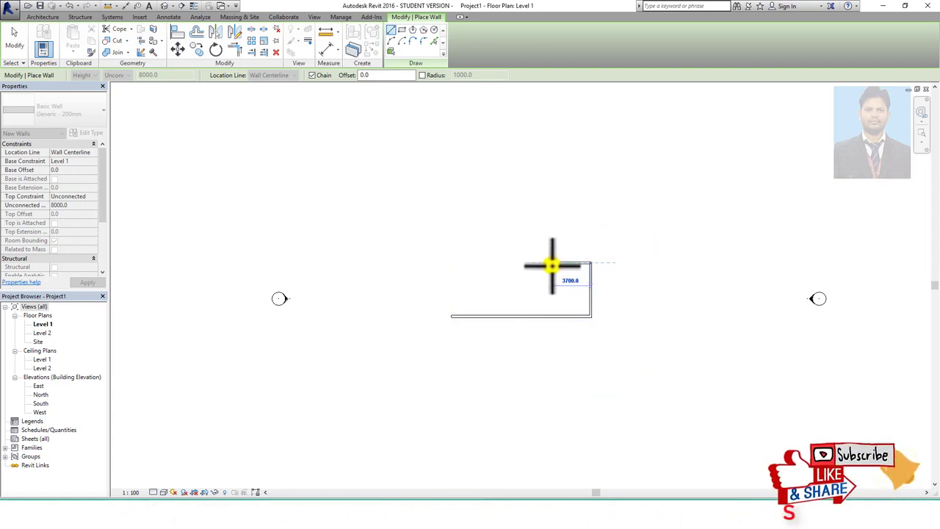
left_click(552, 265)
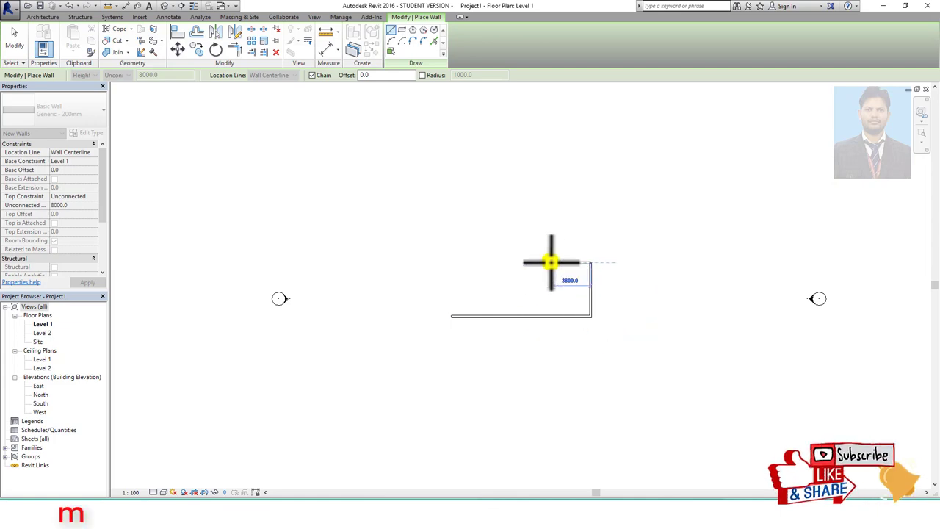
left_click(550, 316)
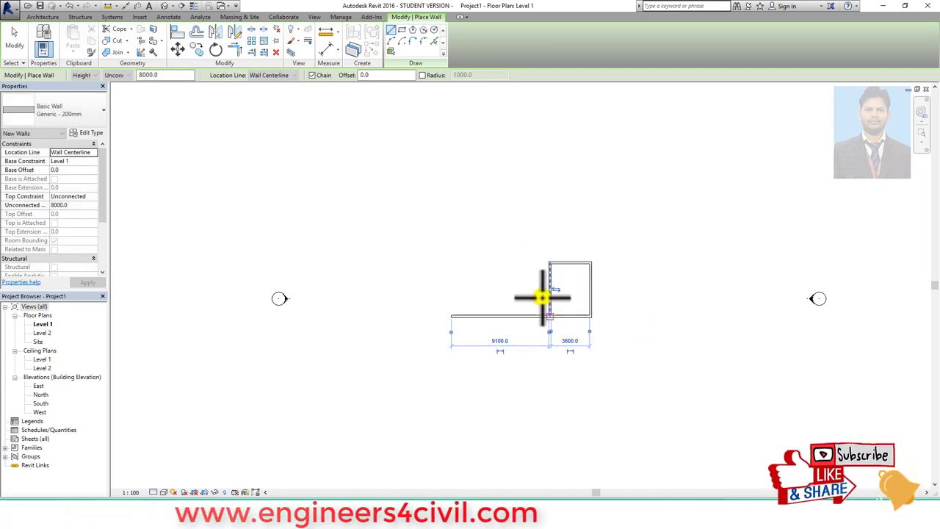
Step: Add the tall middle room's walls and close the outline back to the bottom wall
left_click(549, 262)
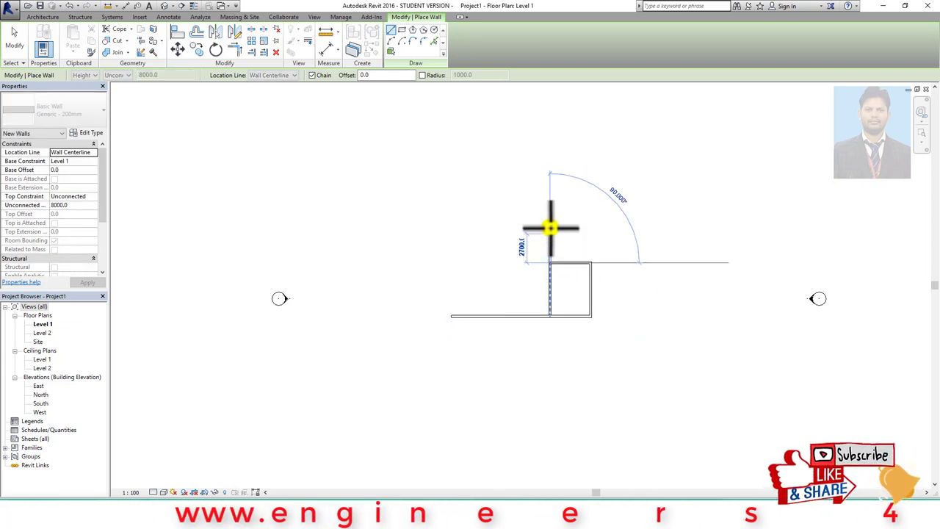
left_click(550, 212)
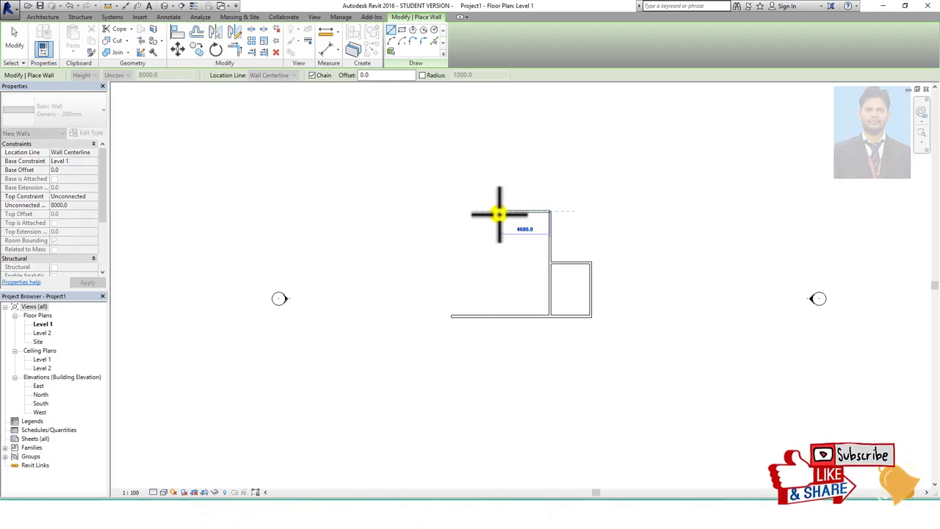
left_click(496, 212)
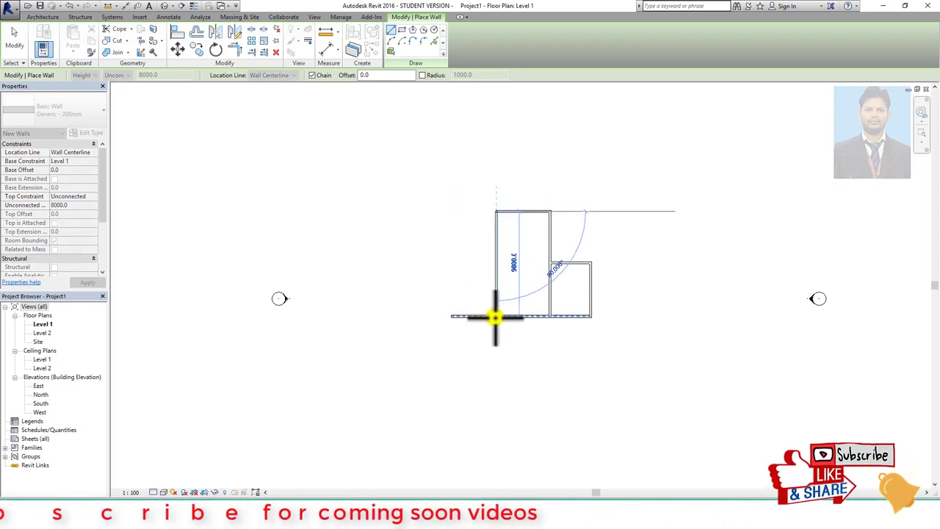
left_click(496, 278)
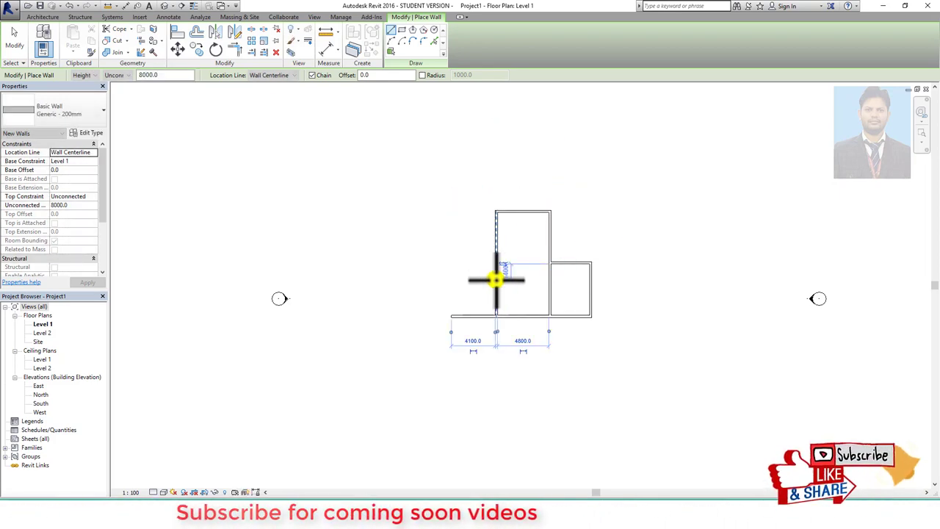
left_click(451, 277)
left_click(451, 315)
left_click(496, 315)
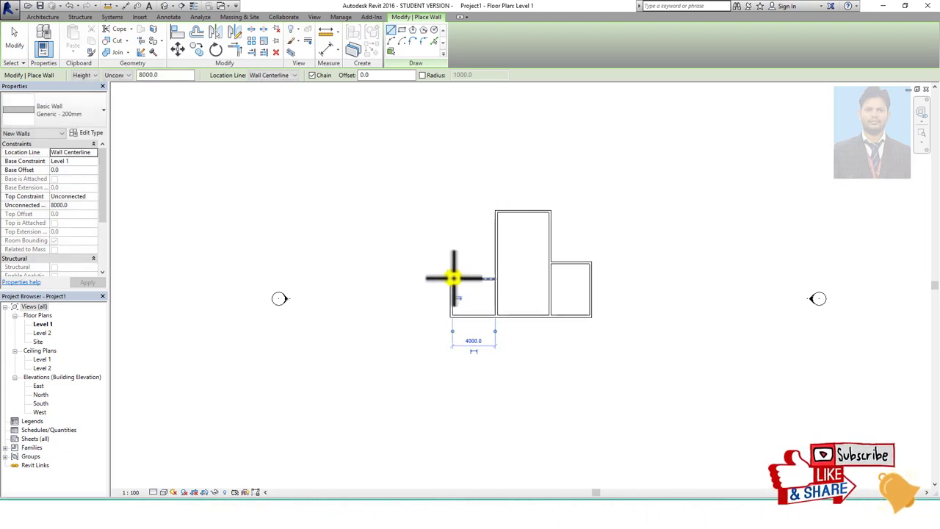
Step: Draw the left-side walls enclosing the top-left room, then finish wall drawing
left_click(451, 277)
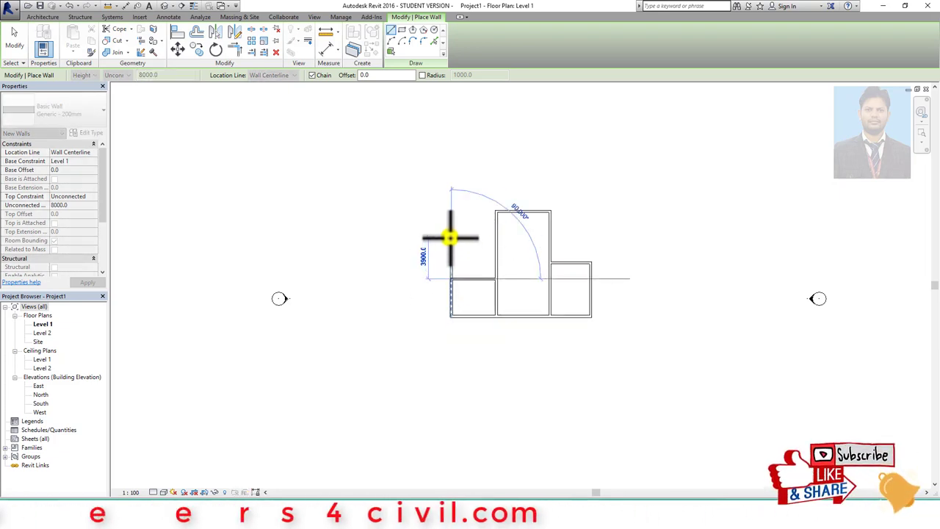
left_click(450, 243)
key("Escape")
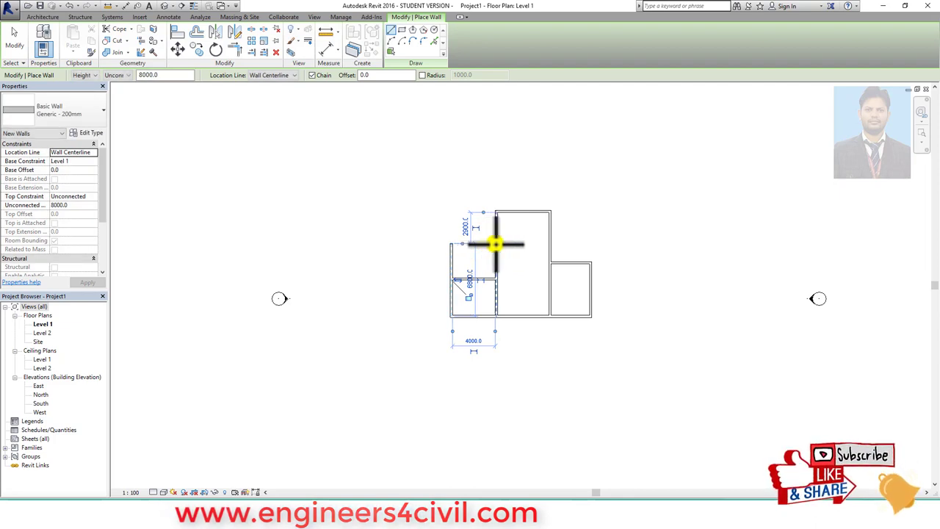
left_click(451, 244)
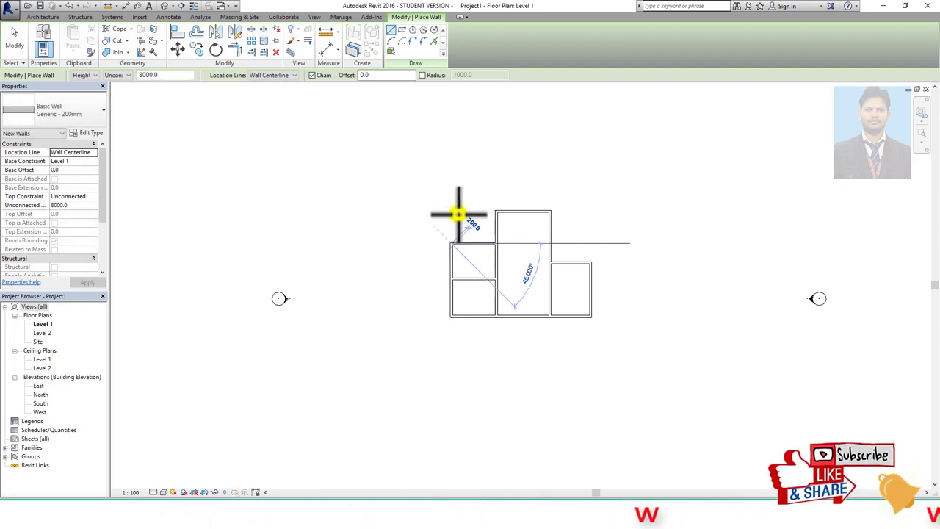
left_click(451, 194)
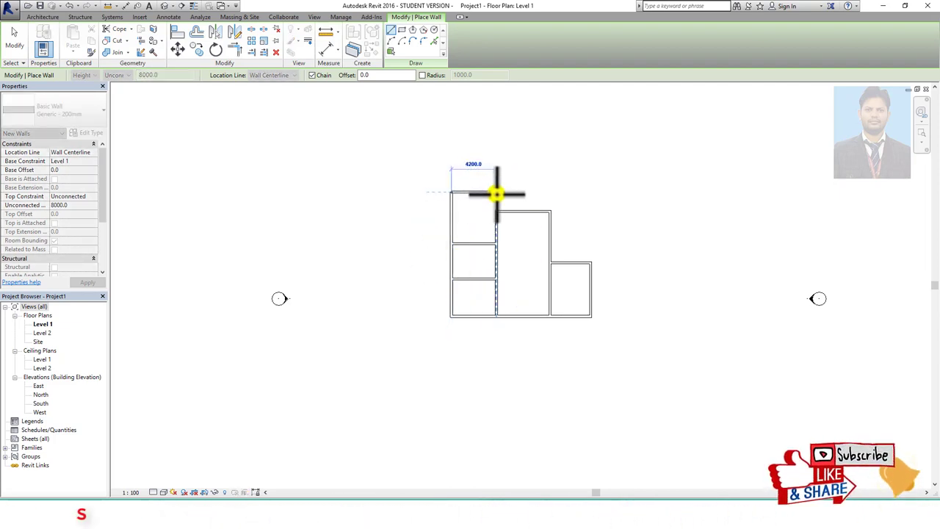
left_click(497, 193)
key("Escape")
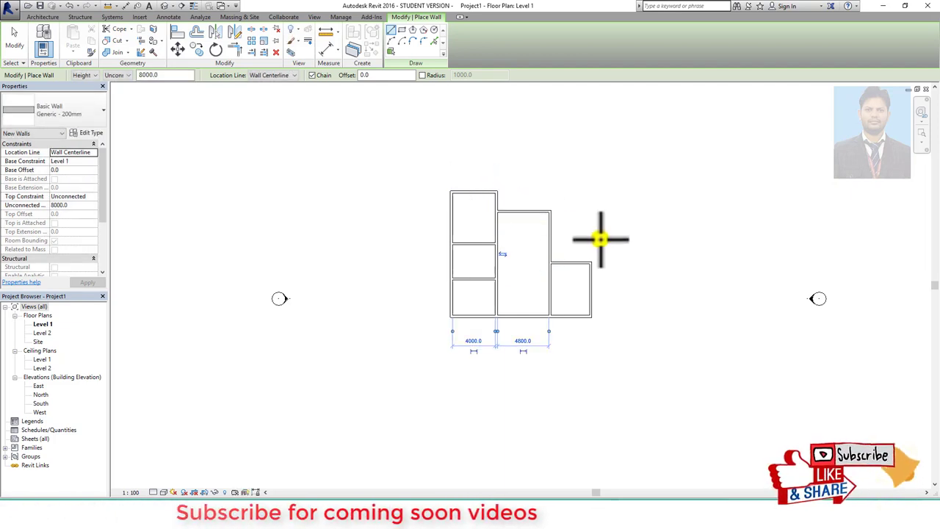
key("Escape")
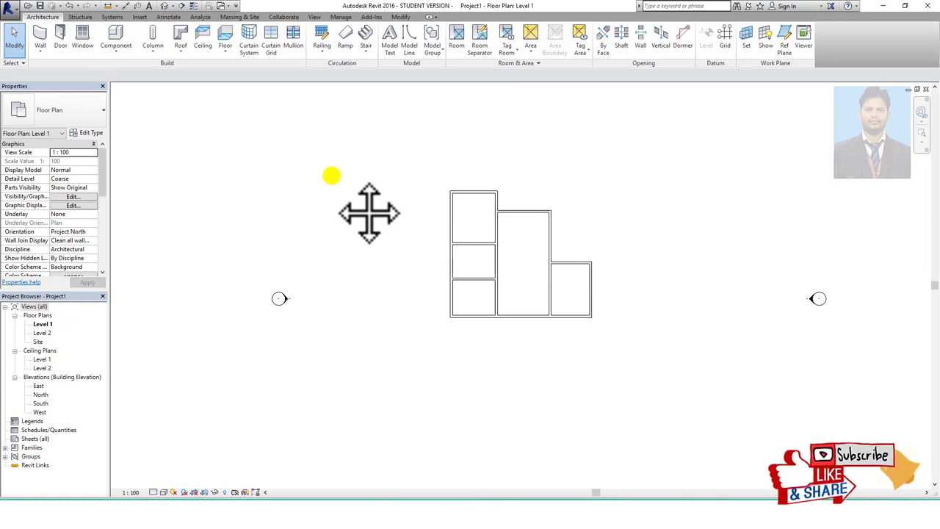
Step: Switch to the default 3D view and set its visual style to Shaded
middle_click_drag(332, 175, 337, 218)
left_click(164, 11)
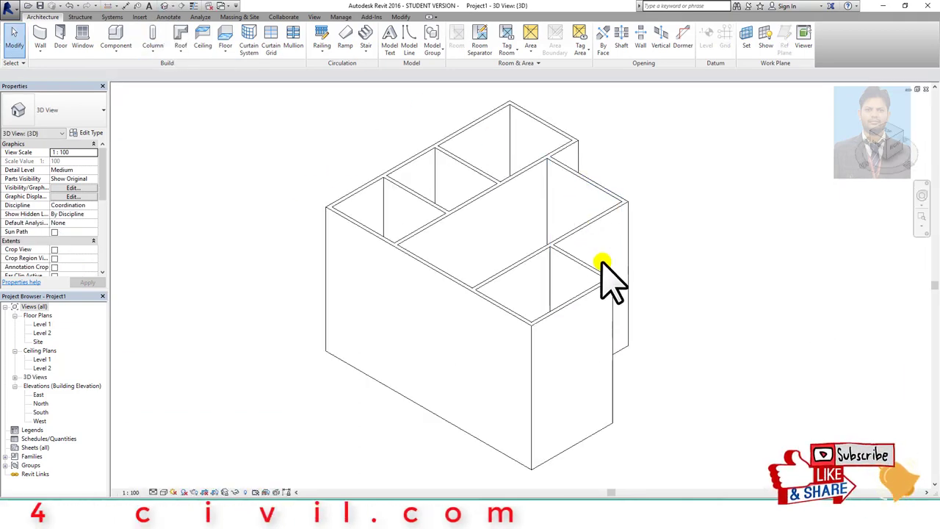
mouse_move(651, 357)
middle_mouse_down()
mouse_move(584, 335)
mouse_move(575, 308)
middle_mouse_up()
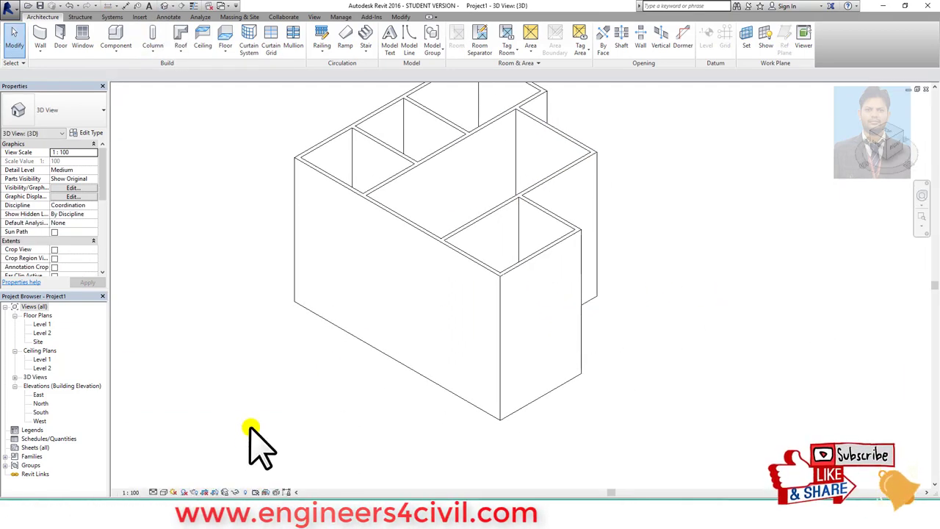
left_click(163, 492)
left_click(184, 449)
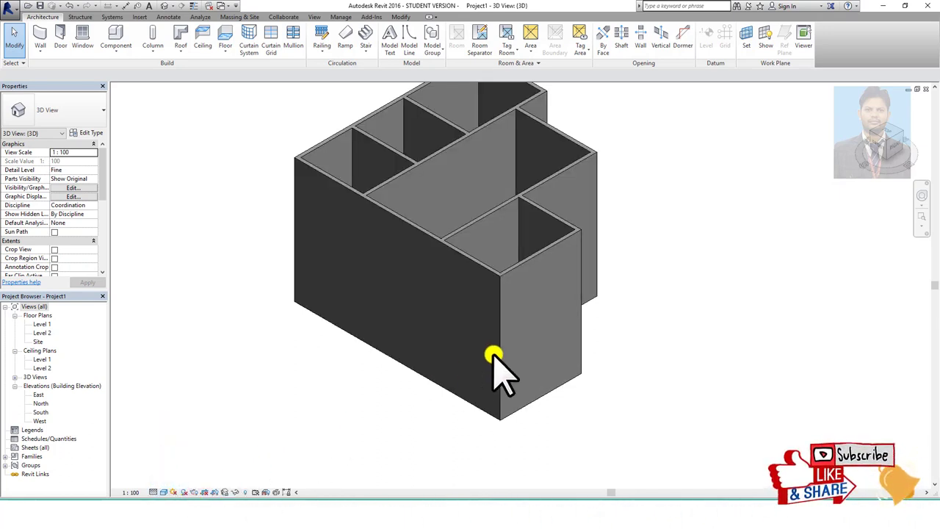
scroll(570, 249, "down", 2)
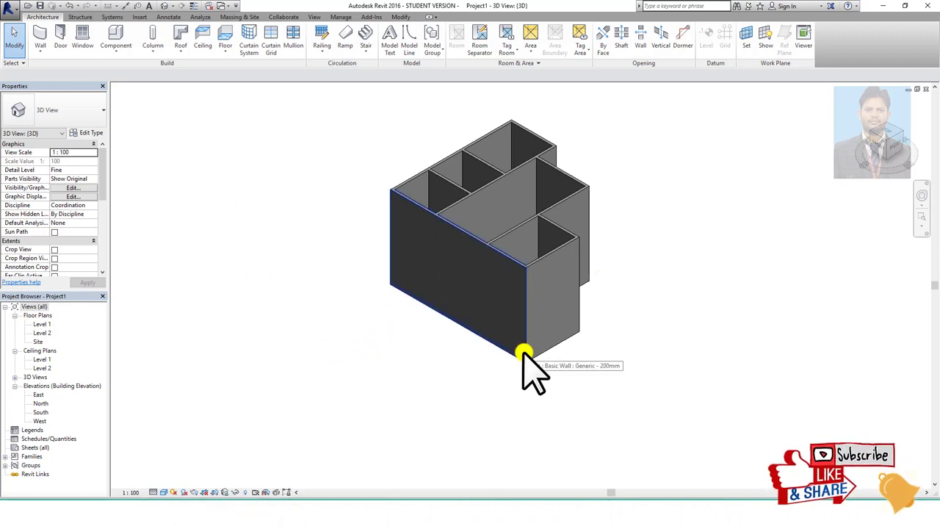
Step: Select all walls and change their Unconnected Height from 8000 to 4000
left_click_drag(703, 411, 343, 138)
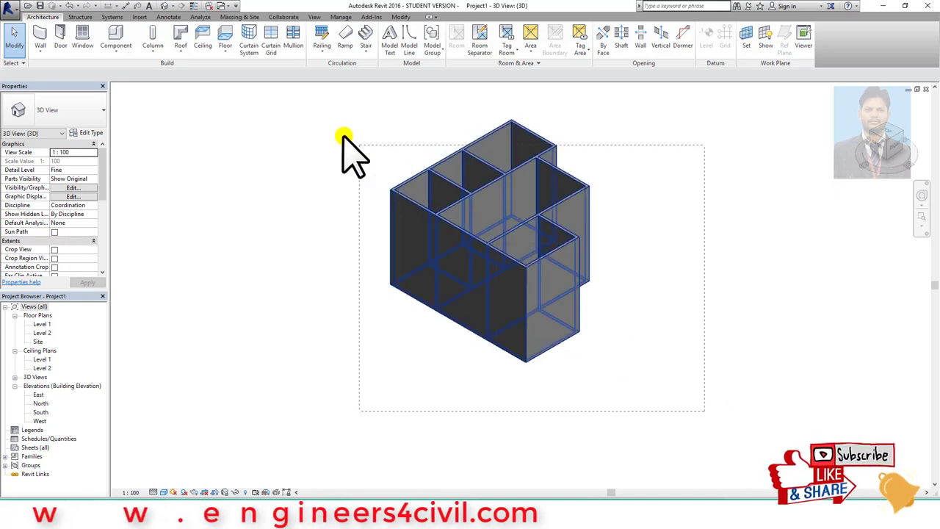
left_click_drag(297, 114, 311, 167)
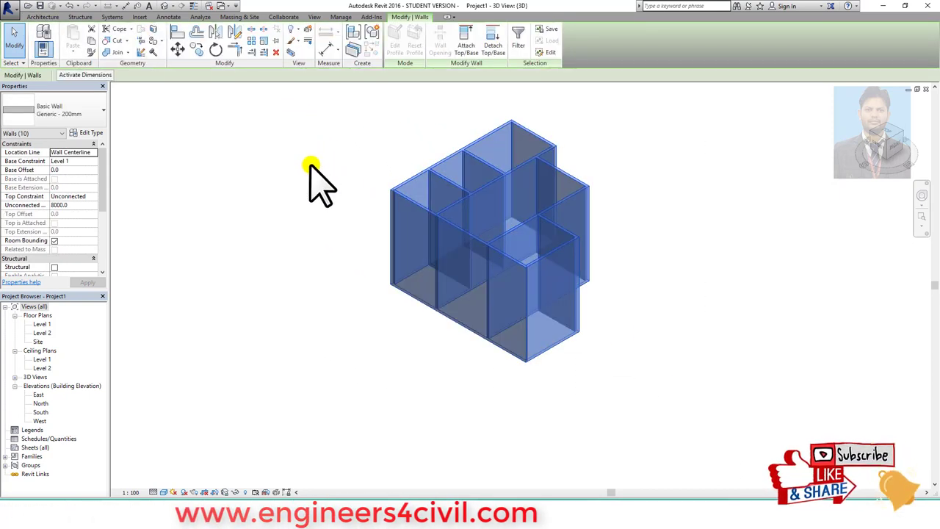
left_click(87, 205)
type("4000")
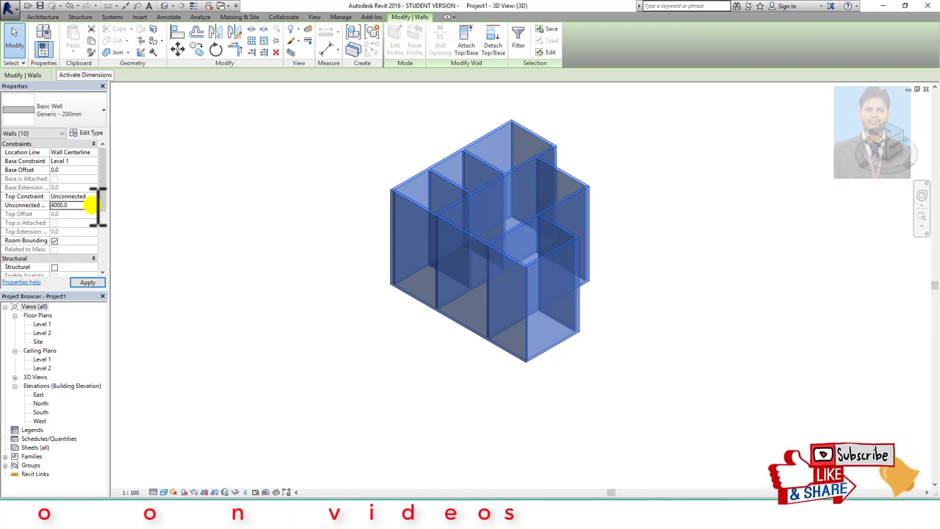
left_click(722, 366)
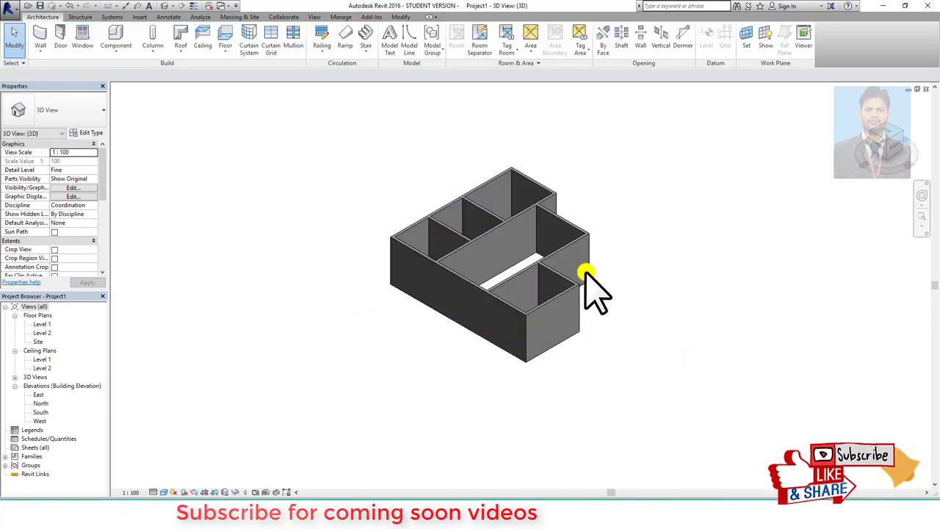
scroll(585, 273, "up", 3)
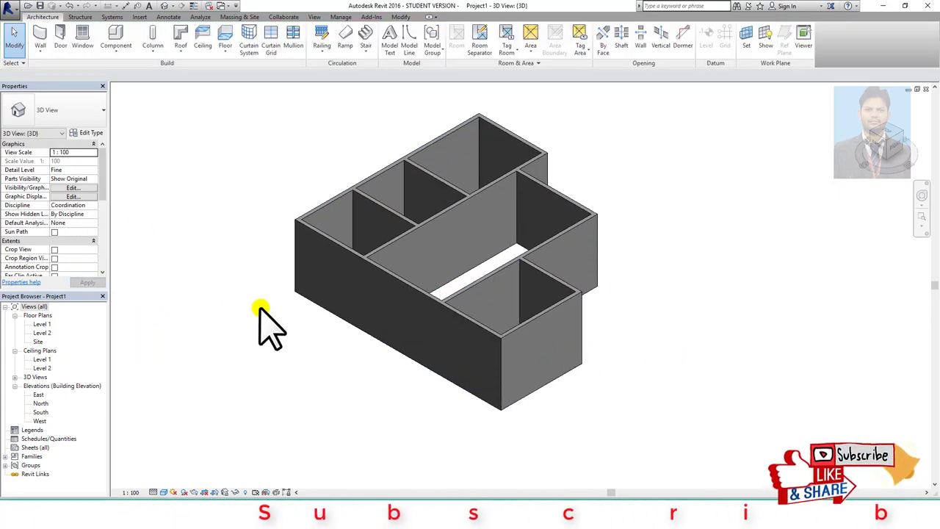
Step: Open the Level 1 plan and pick the M_Single-Flush 0762 x 2032mm door type
double_click(42, 324)
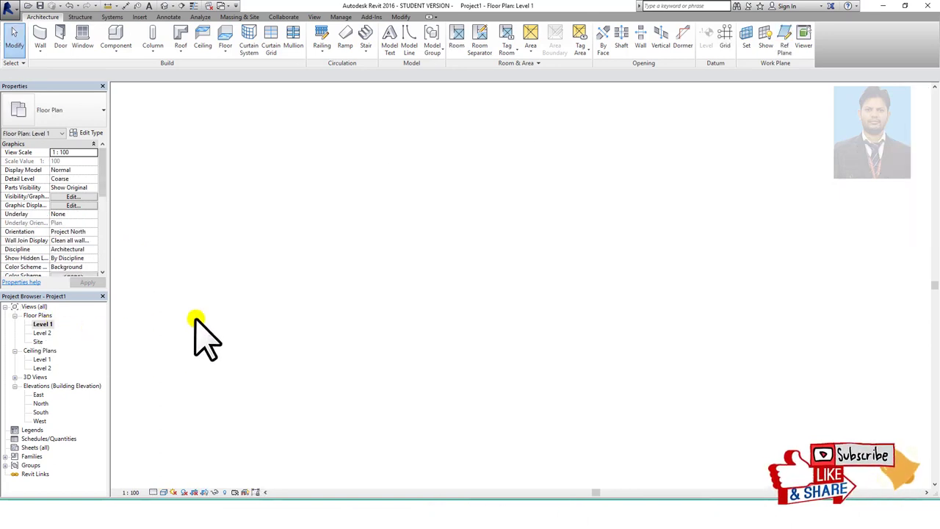
middle_click_drag(531, 294, 485, 301)
scroll(433, 279, "up", 2)
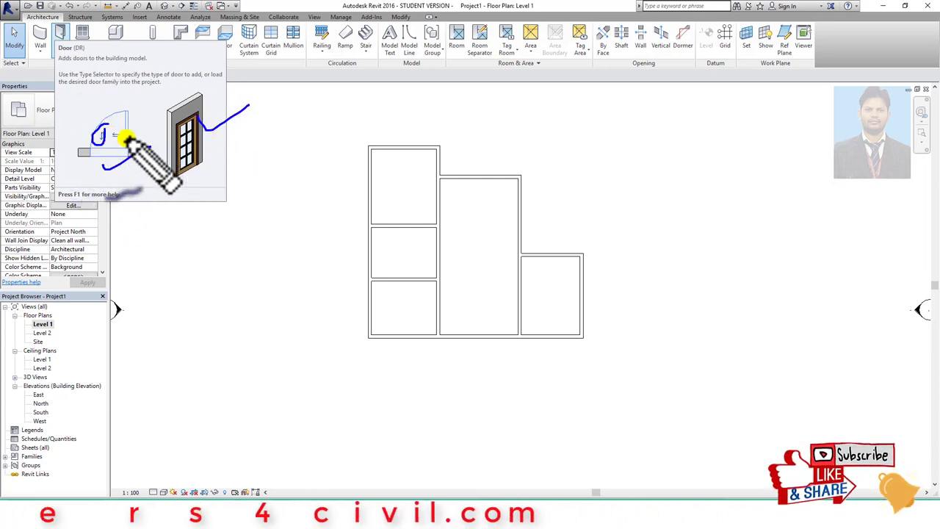
left_click(60, 35)
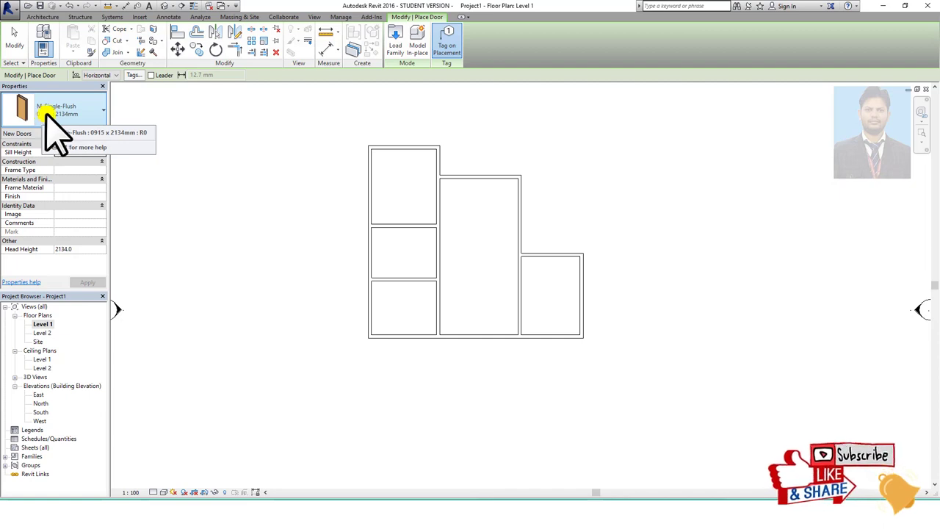
mouse_move(55, 110)
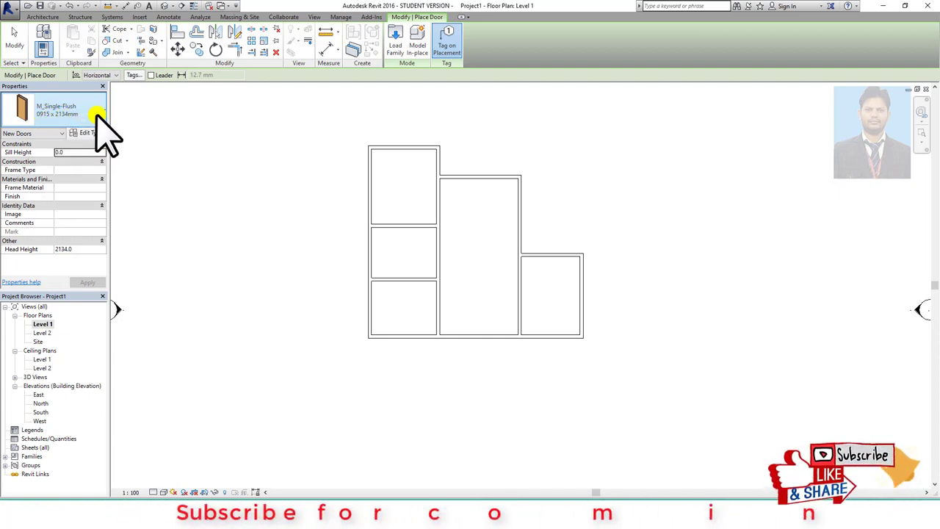
left_click(97, 115)
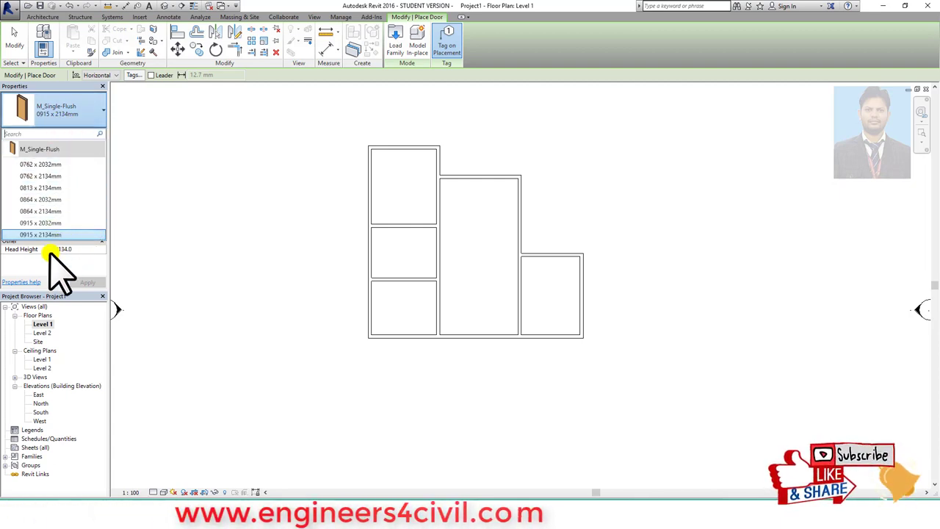
left_click(60, 166)
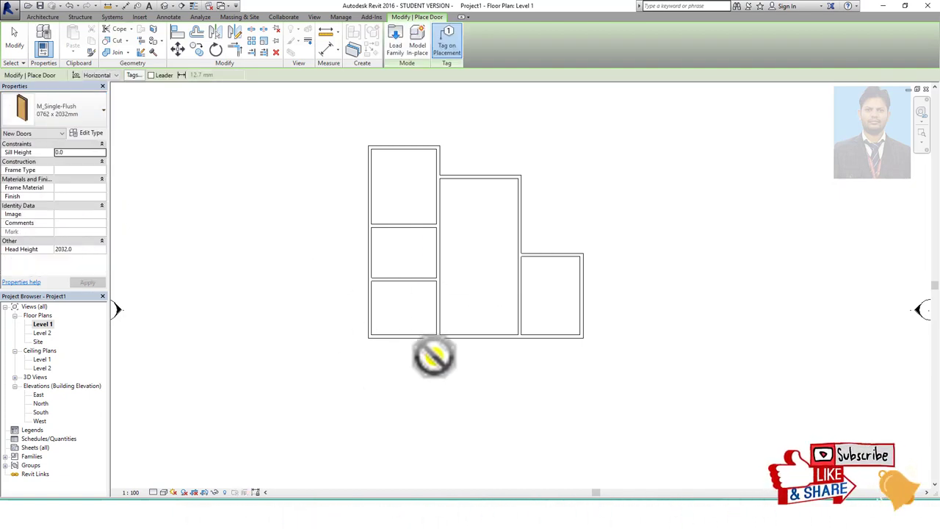
Step: Place the door, tagged 1, in the central room's left wall; turn off Tag on Placement
scroll(419, 349, "up", 2)
scroll(411, 346, "up", 1)
middle_click_drag(452, 287, 391, 376)
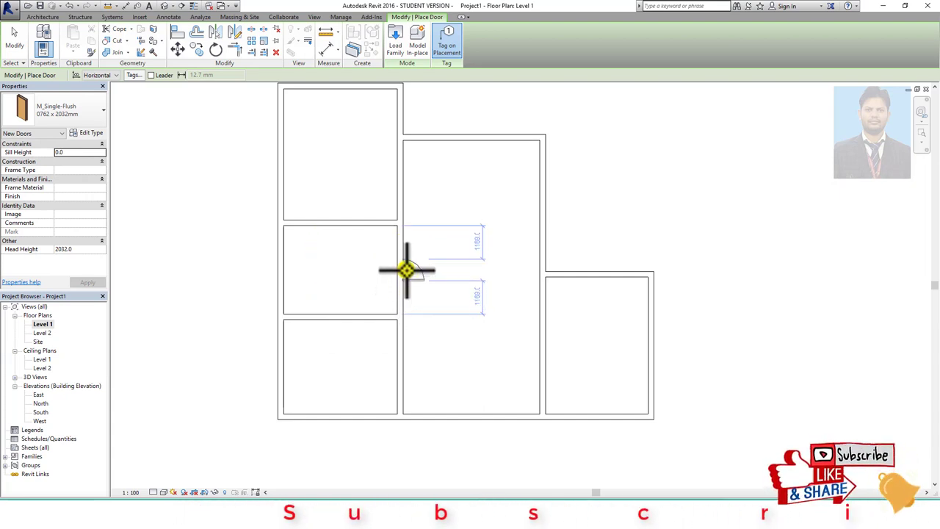
left_click(406, 269)
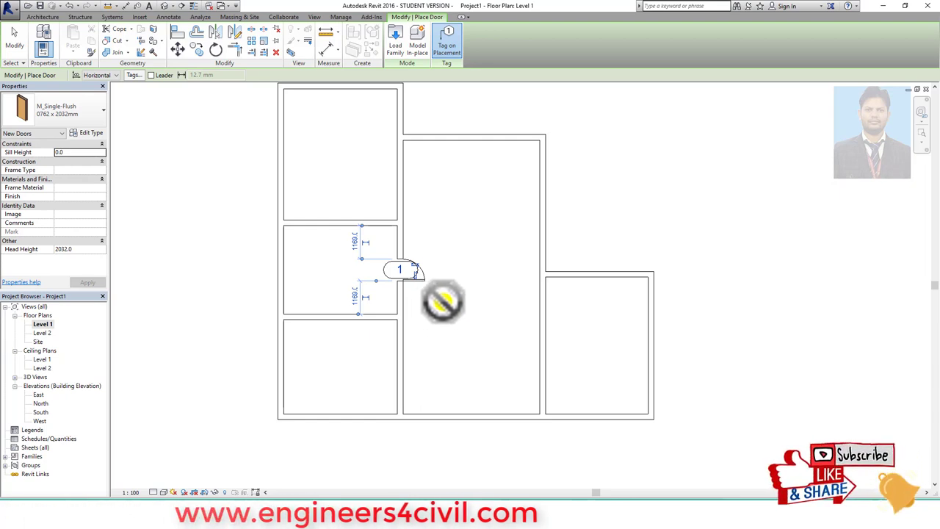
scroll(443, 301, "up", 1)
scroll(402, 246, "up", 2)
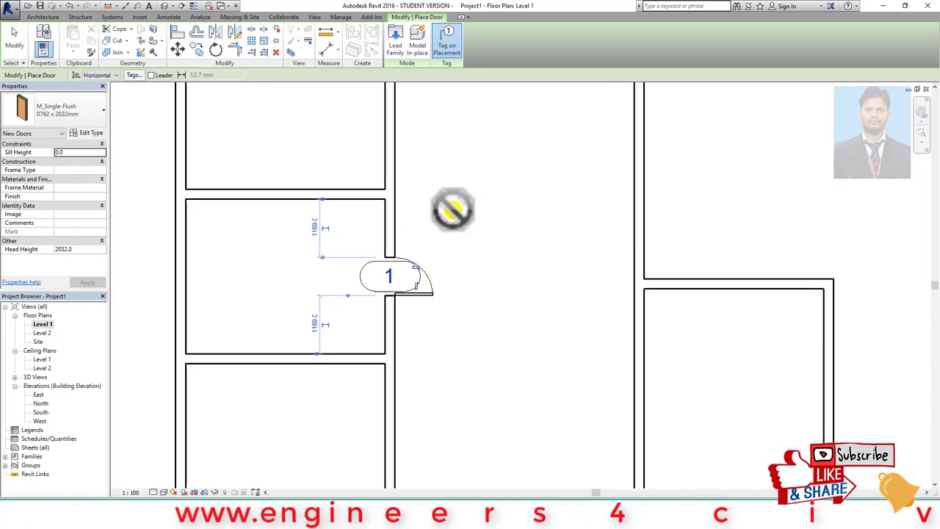
left_click(447, 60)
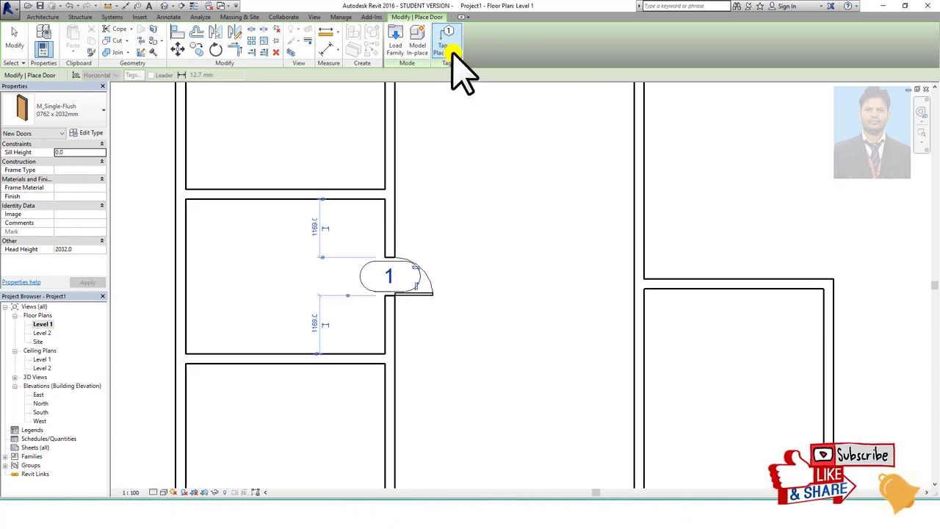
left_click(451, 42)
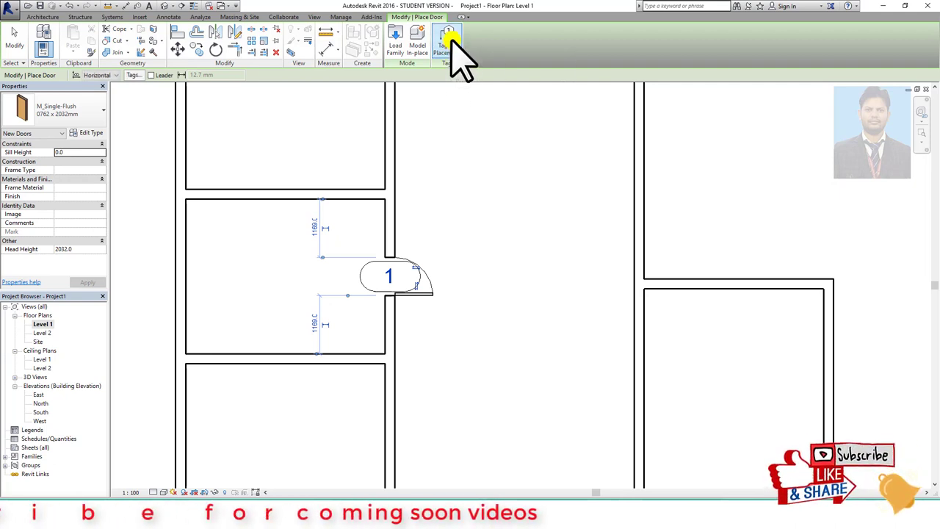
left_click(140, 76)
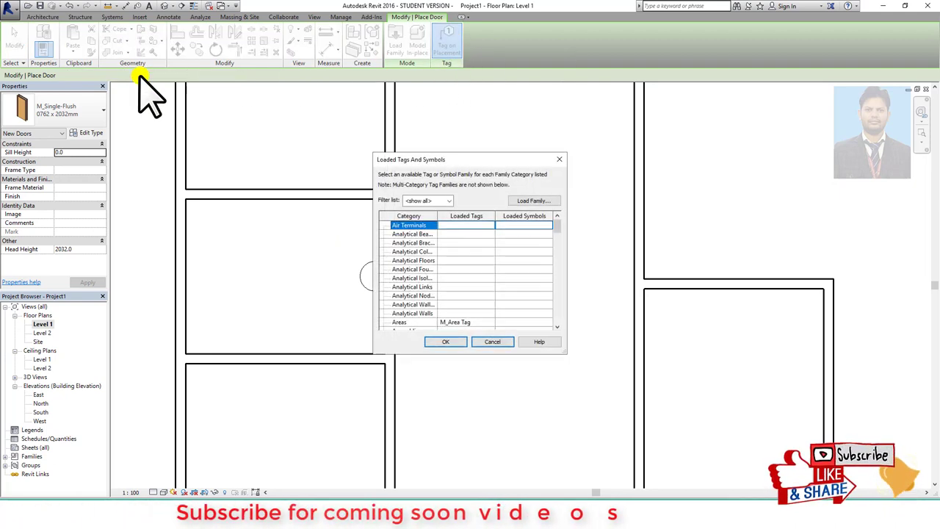
left_click(493, 343)
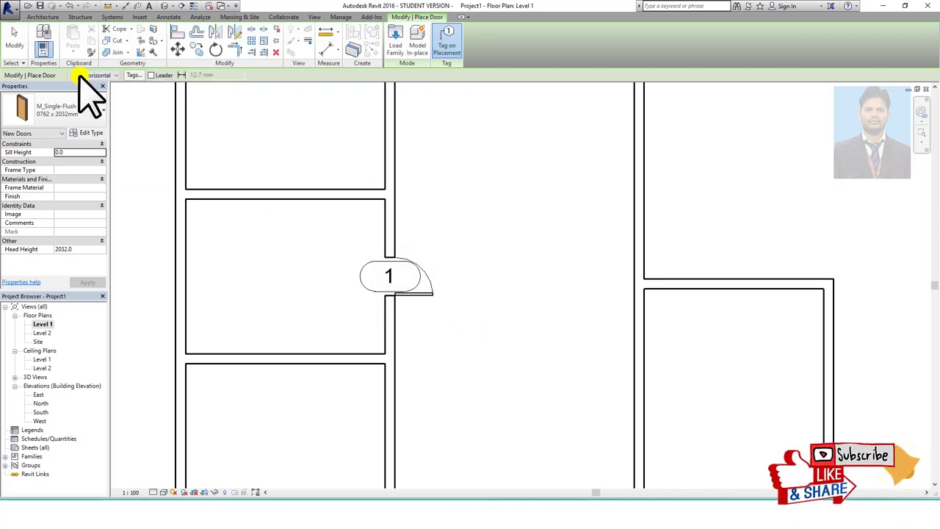
left_click(446, 39)
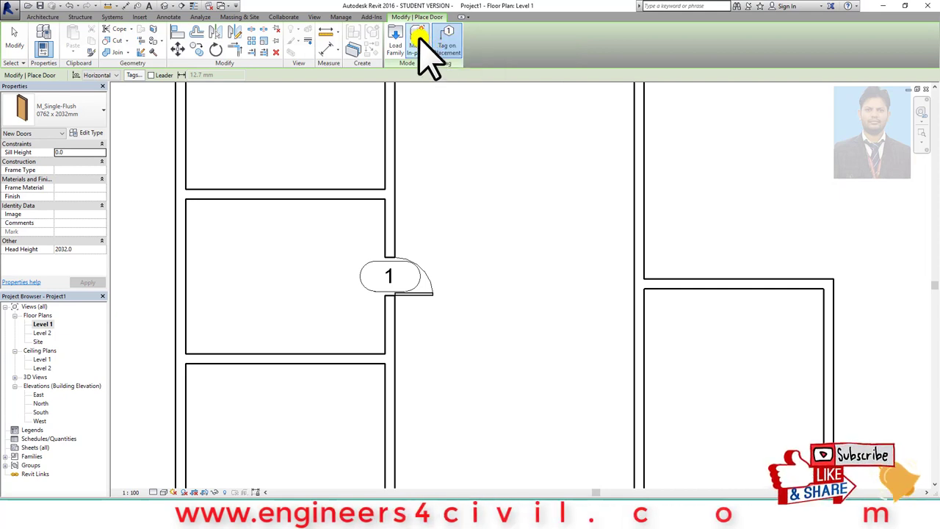
left_click(470, 276)
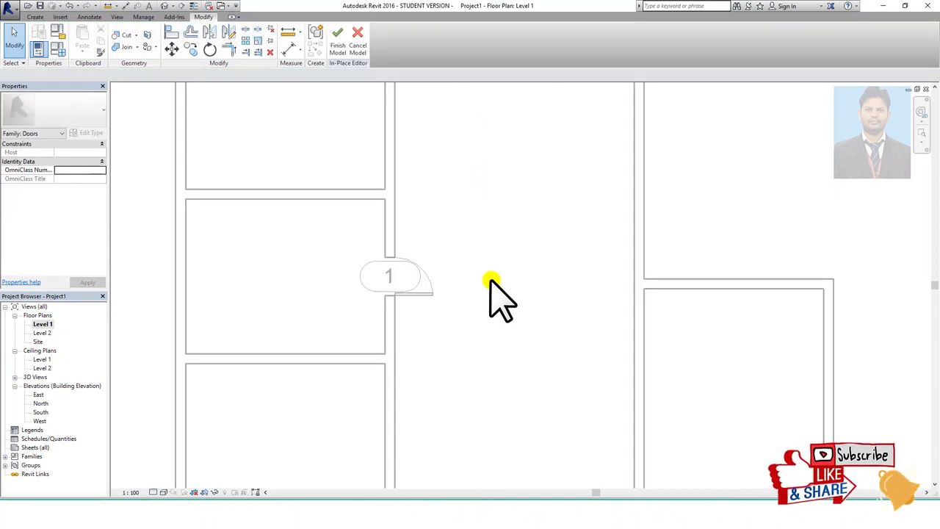
left_click(358, 35)
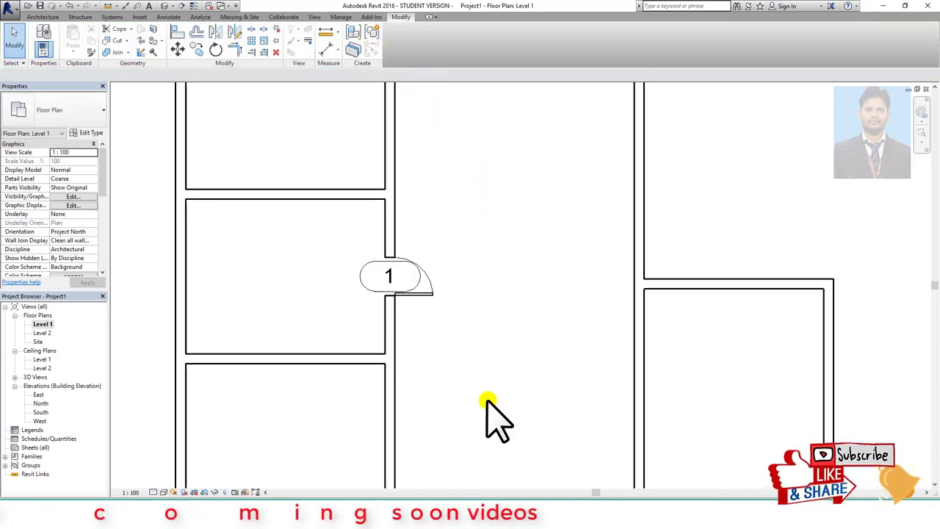
Step: Restart the Door tool with DR, keeping the 0762 x 2032mm single-flush type
key("d")
key("r")
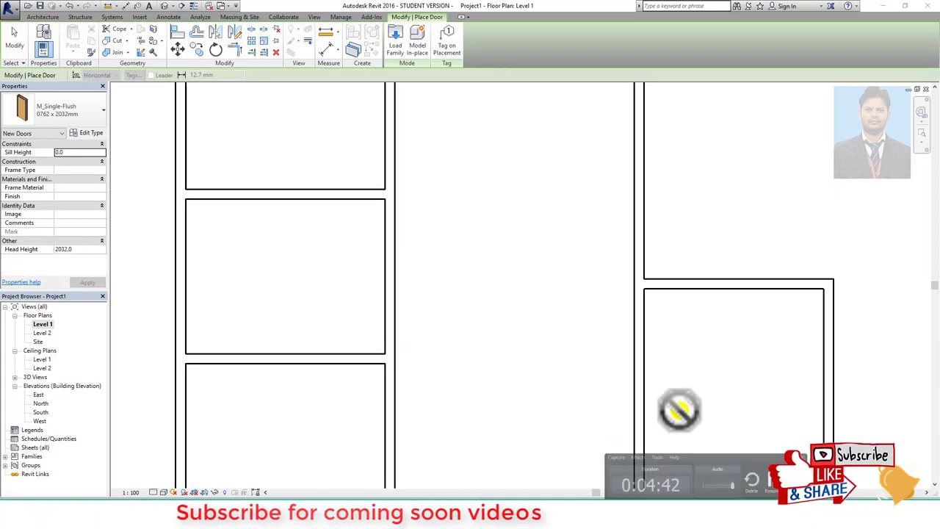
scroll(426, 279, "down", 1)
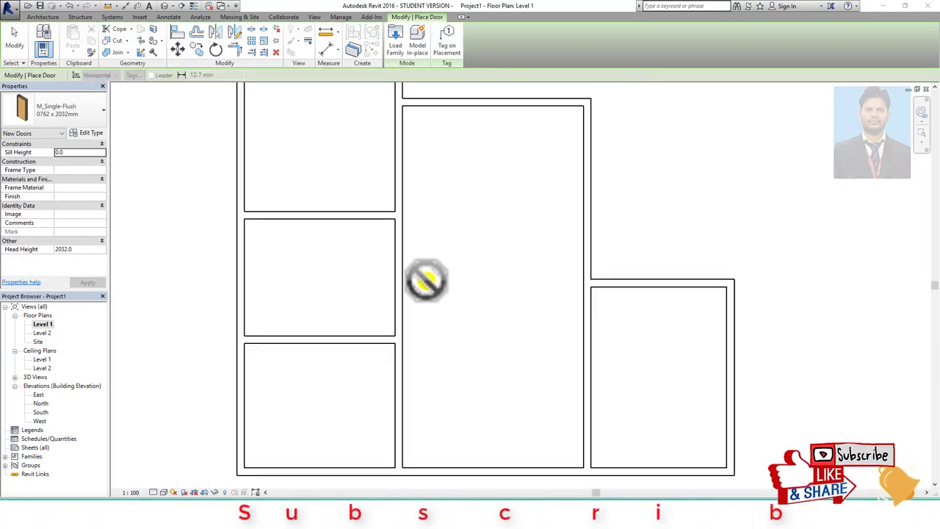
left_click(70, 114)
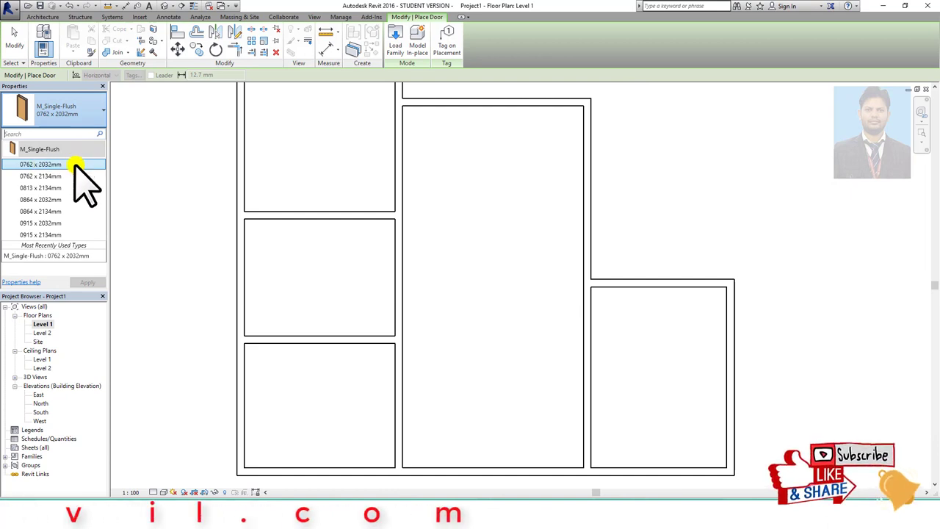
left_click(77, 164)
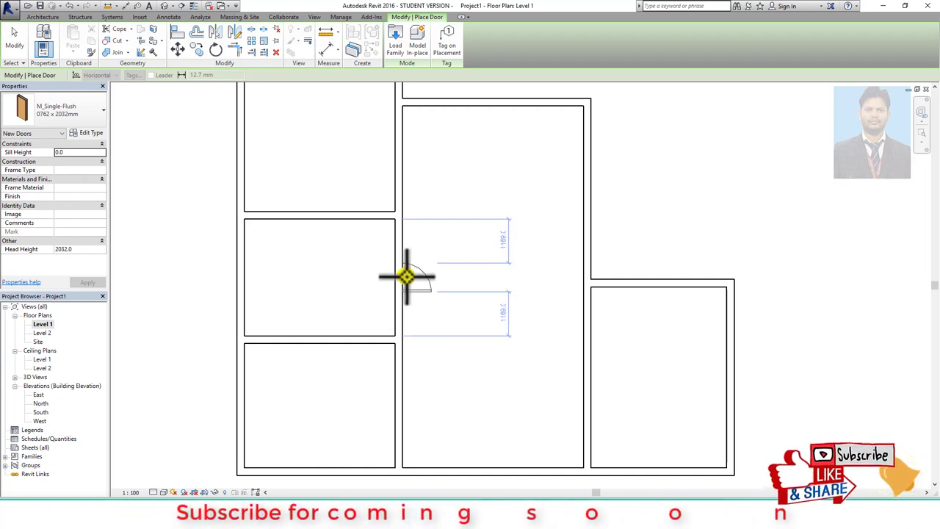
Step: Place the door in the corridor wall, then show the model in the default 3D view
scroll(406, 277, "up", 2)
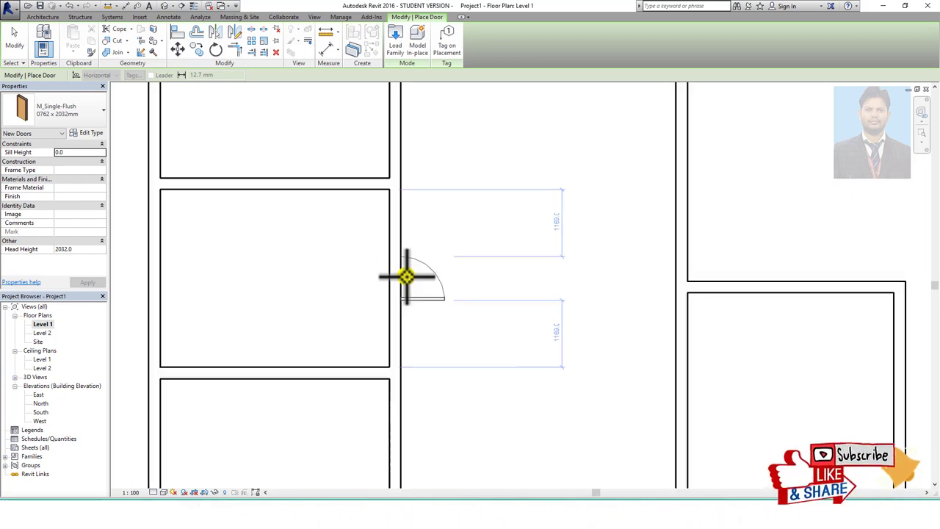
scroll(399, 273, "up", 1)
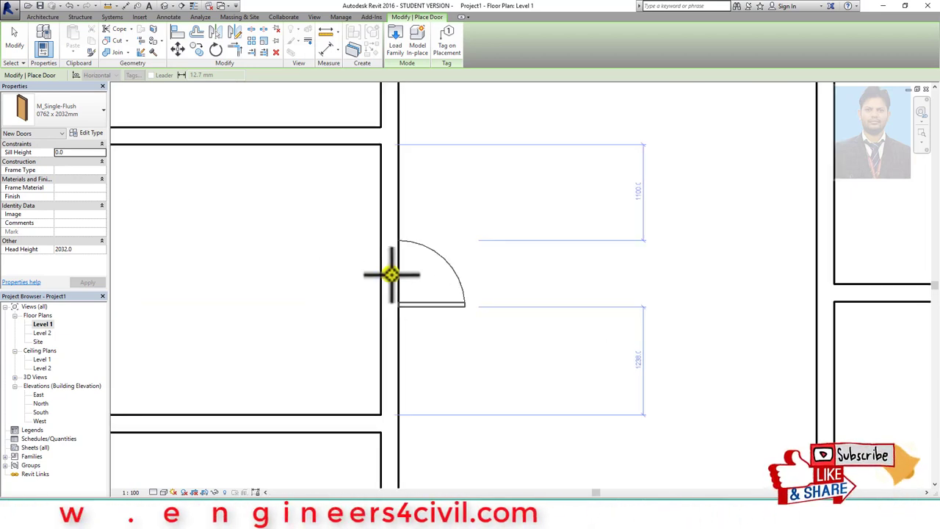
left_click(387, 274)
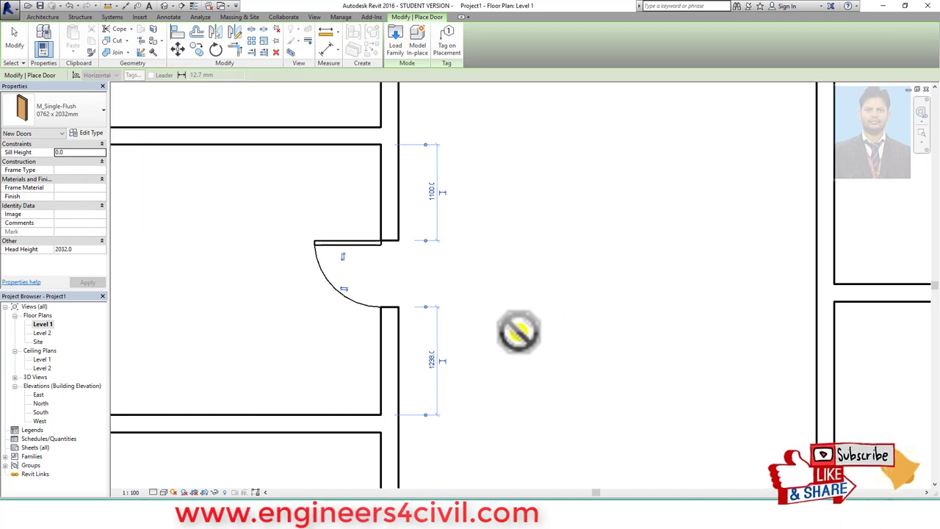
scroll(506, 308, "down", 1)
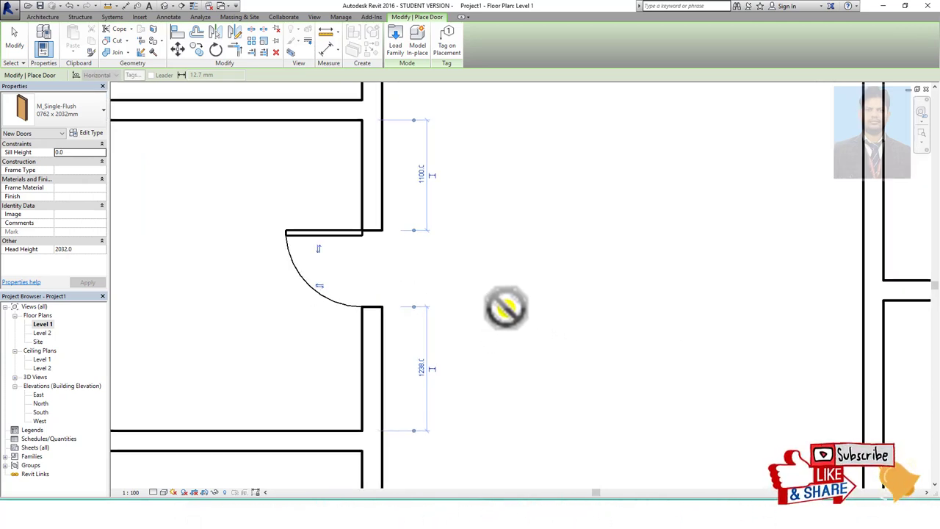
scroll(506, 308, "down", 1)
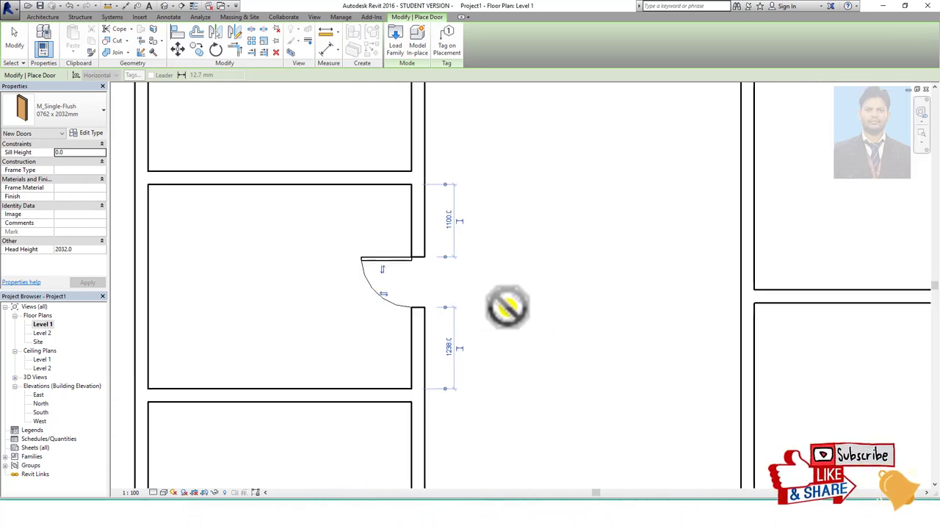
left_click(164, 5)
Step: Cancel door placement from the right-click menu
scroll(462, 267, "up", 2)
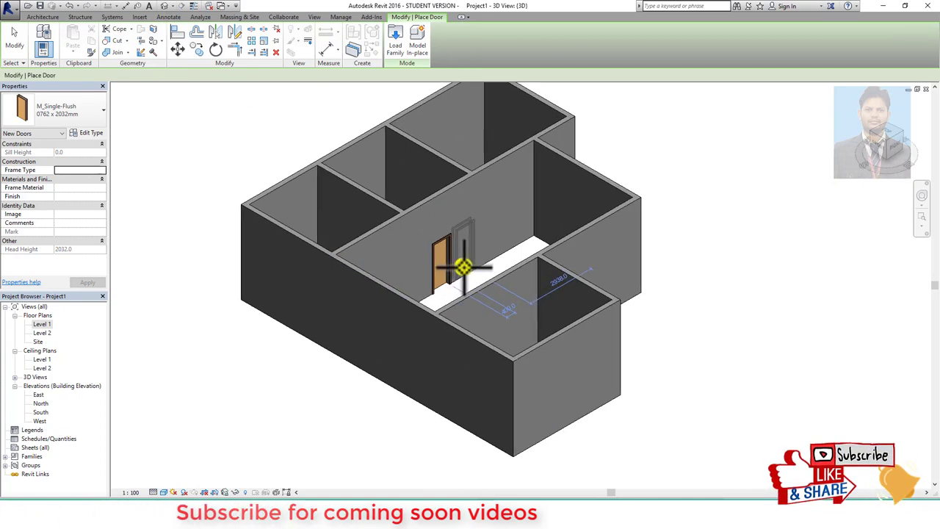
scroll(463, 268, "up", 2)
right_click(464, 268)
left_click(486, 274)
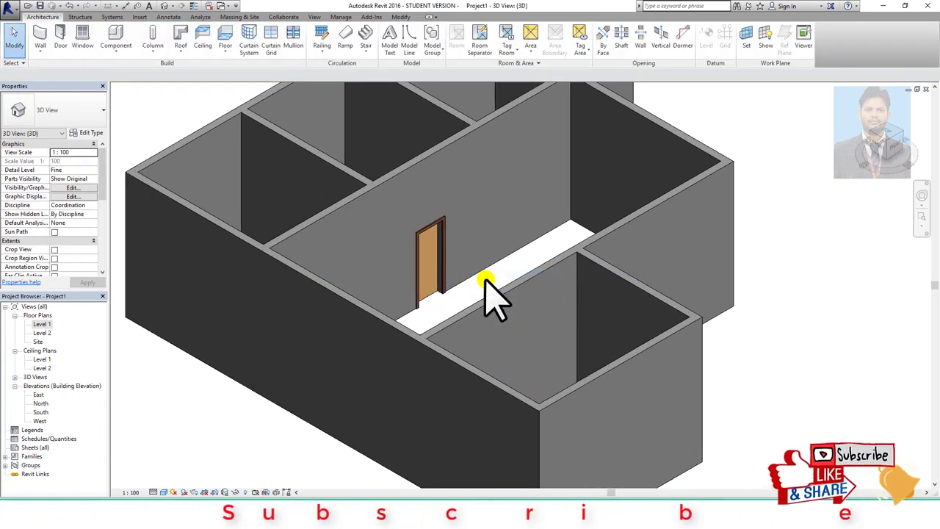
Step: Zoom in and out on the new door in 3D, then return to the Level 1 plan
scroll(470, 274, "up", 1)
scroll(407, 263, "up", 1)
scroll(419, 262, "up", 1)
scroll(420, 261, "down", 1)
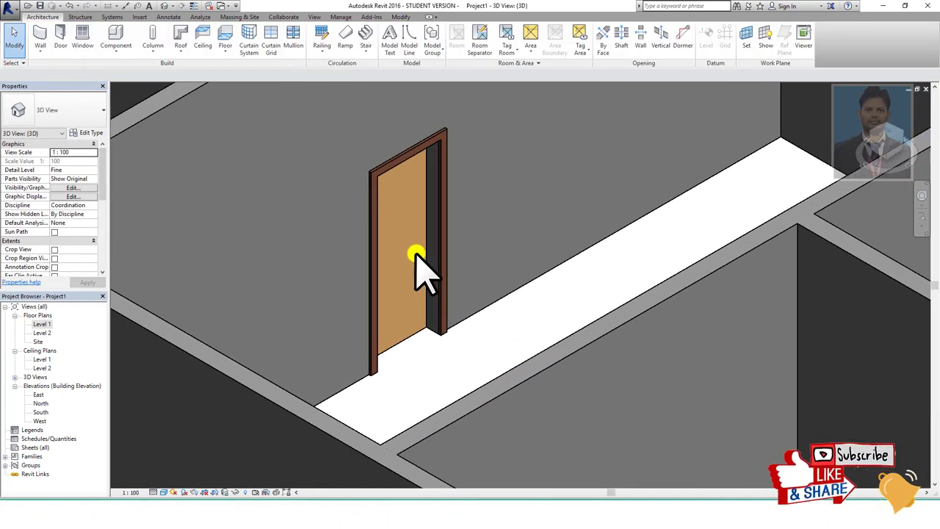
scroll(417, 256, "down", 1)
scroll(418, 253, "down", 1)
scroll(416, 252, "down", 1)
scroll(417, 253, "down", 1)
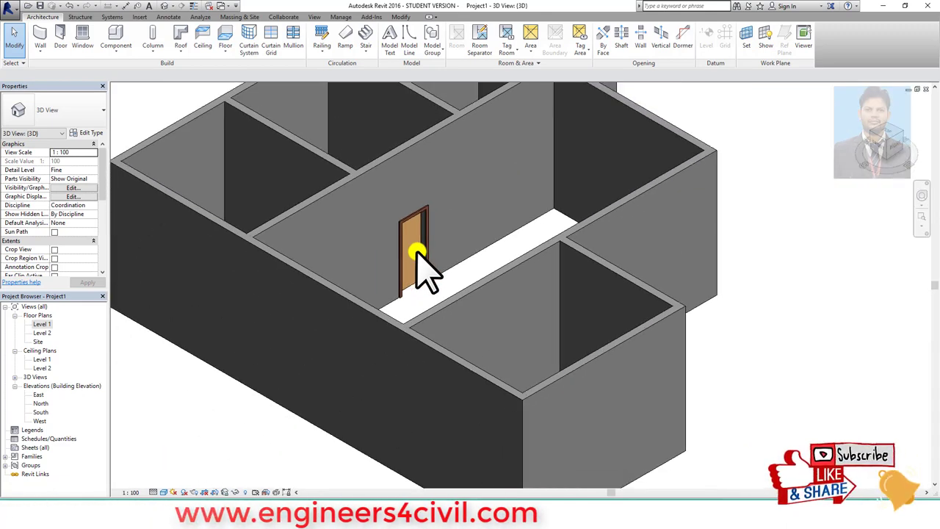
double_click(42, 324)
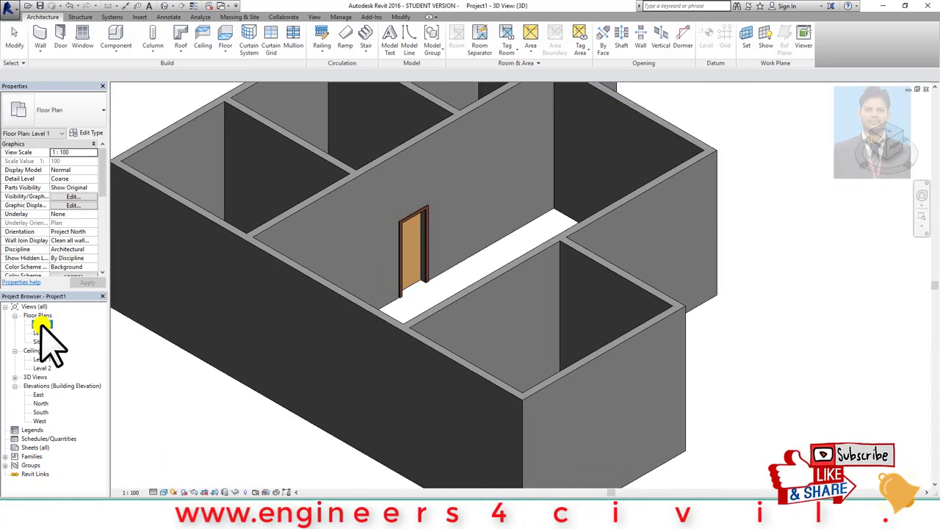
scroll(396, 286, "up", 2)
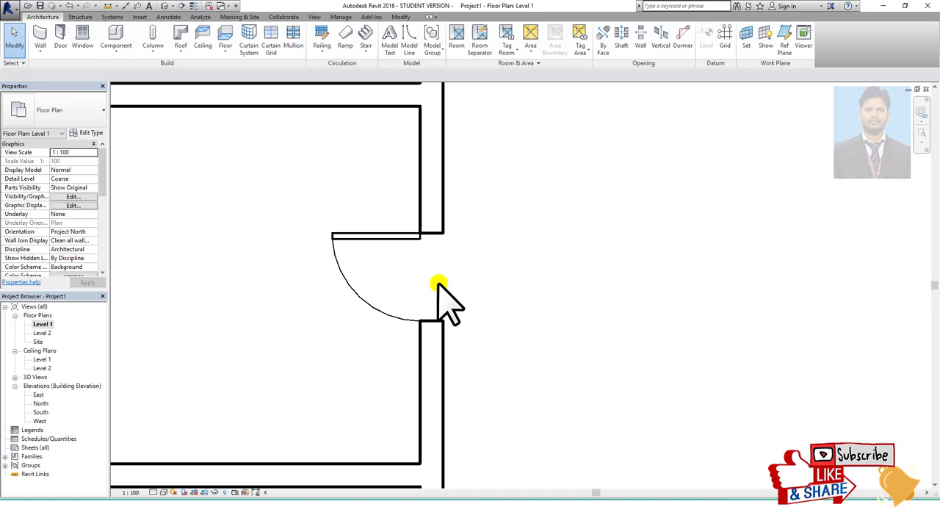
Step: Select the corridor door and flip its hinge side and swing direction
left_click(396, 238)
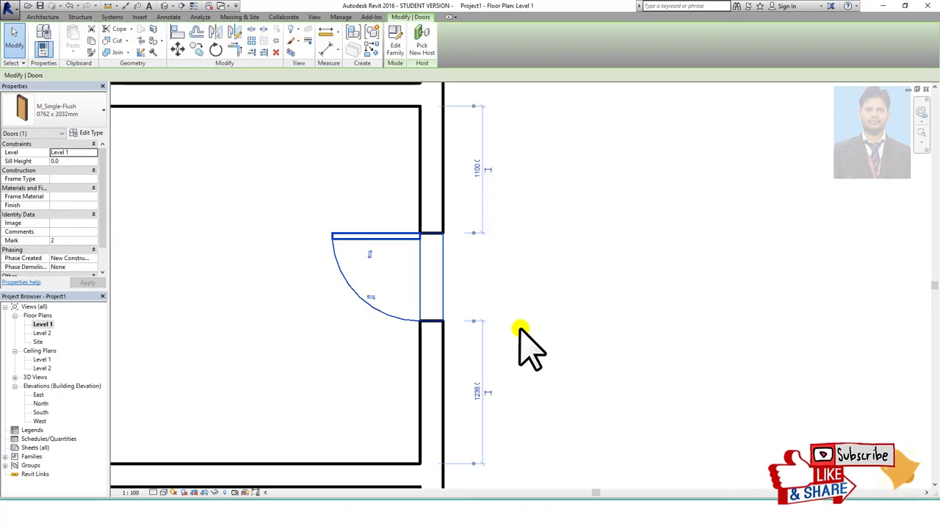
left_click(369, 259)
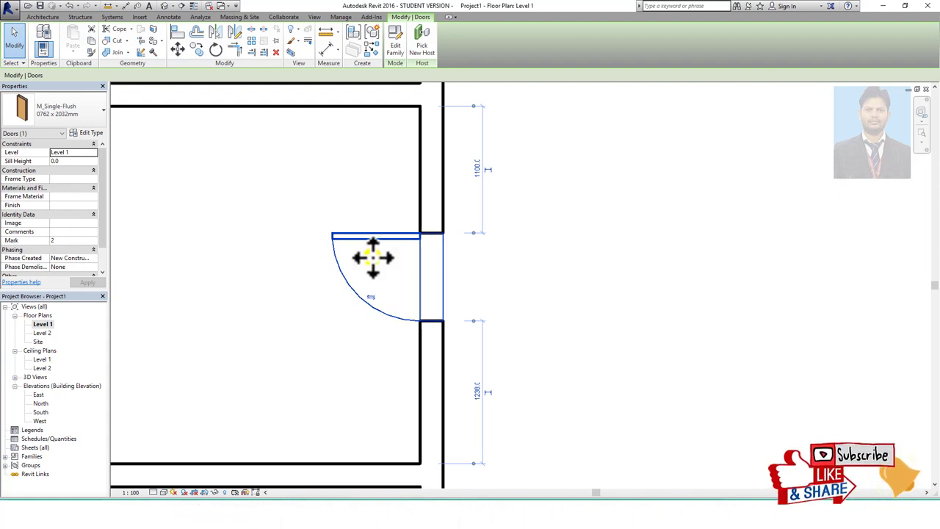
key("space")
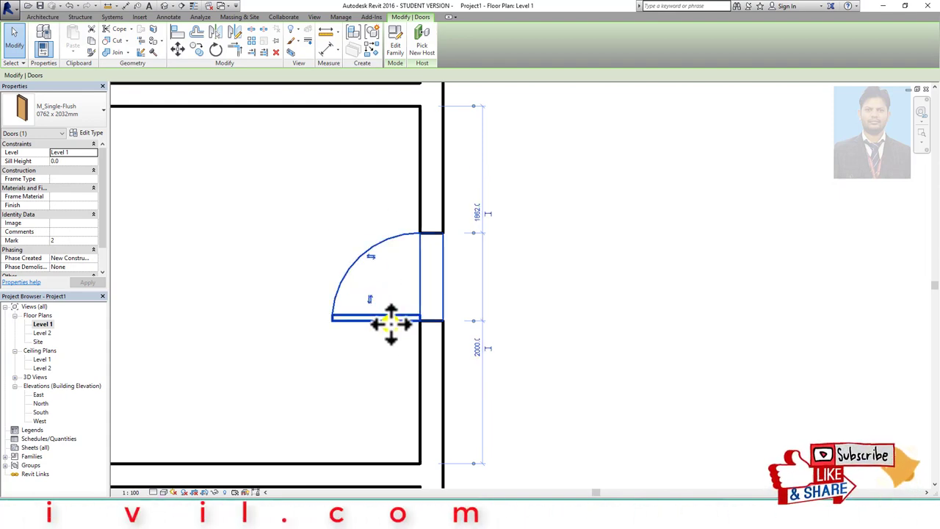
left_click(369, 298)
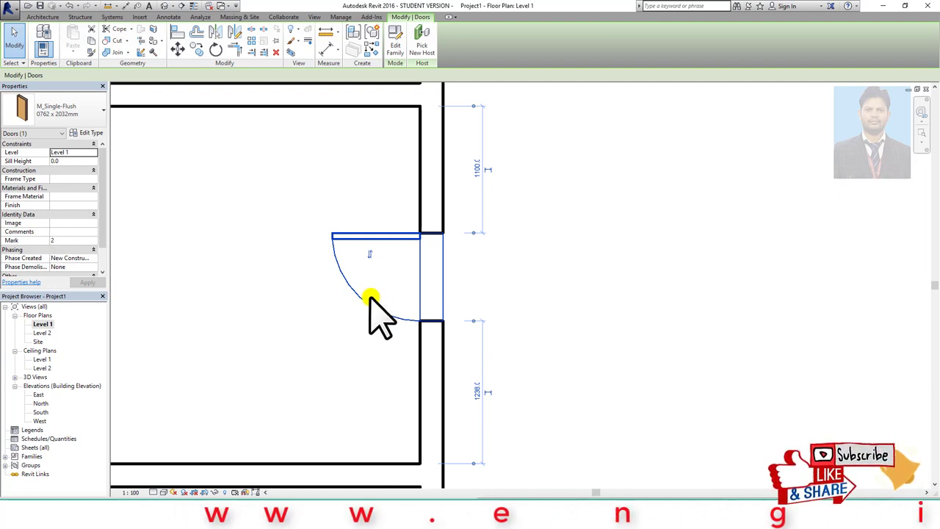
key("space")
key("space")
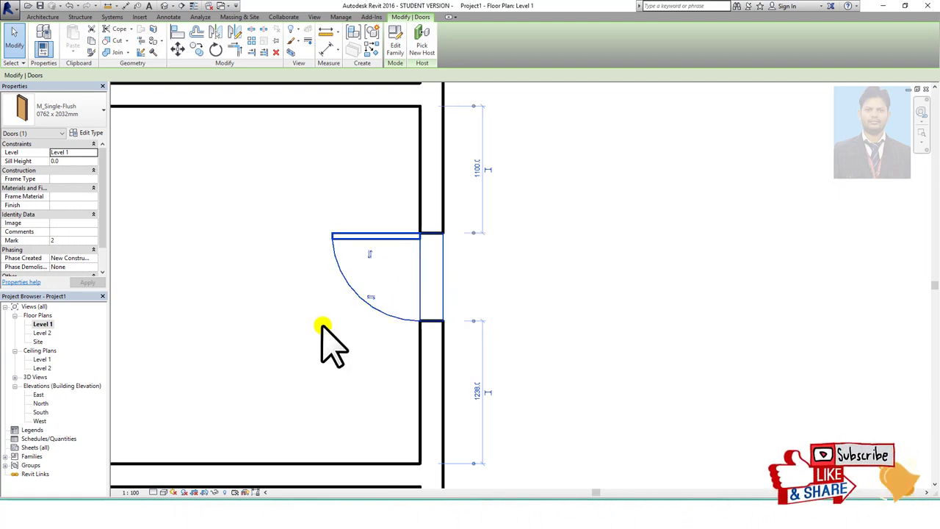
Step: Set the door's temporary dimension to 600 from the wall above, then deselect it
scroll(345, 331, "down", 1)
scroll(389, 315, "down", 1)
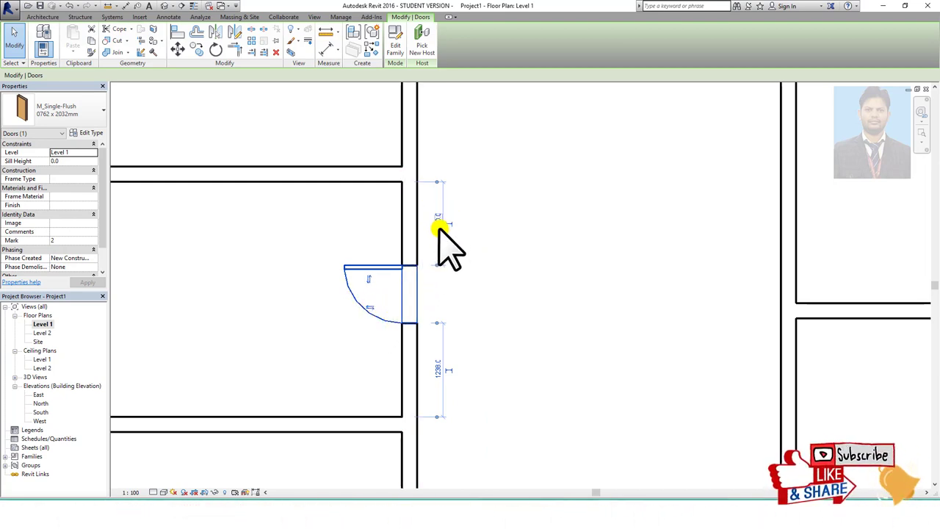
type("600")
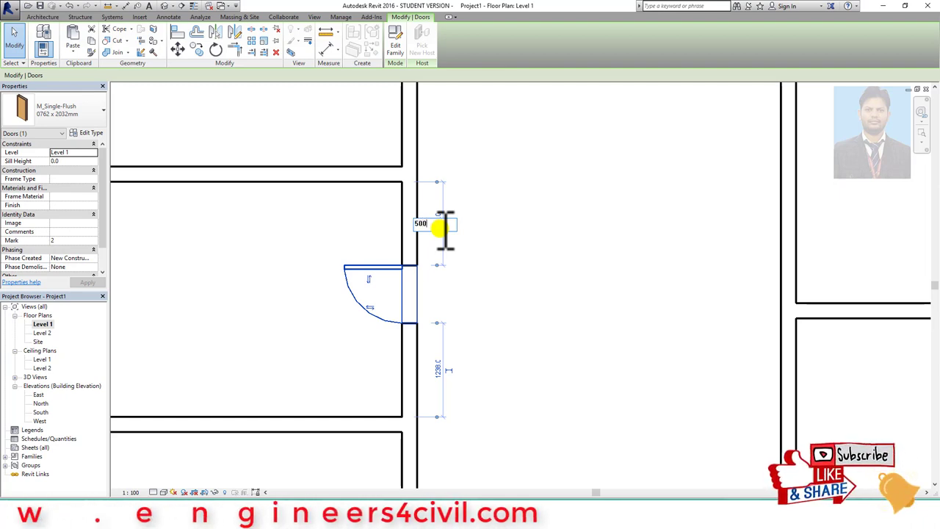
key("Return")
left_click(505, 275)
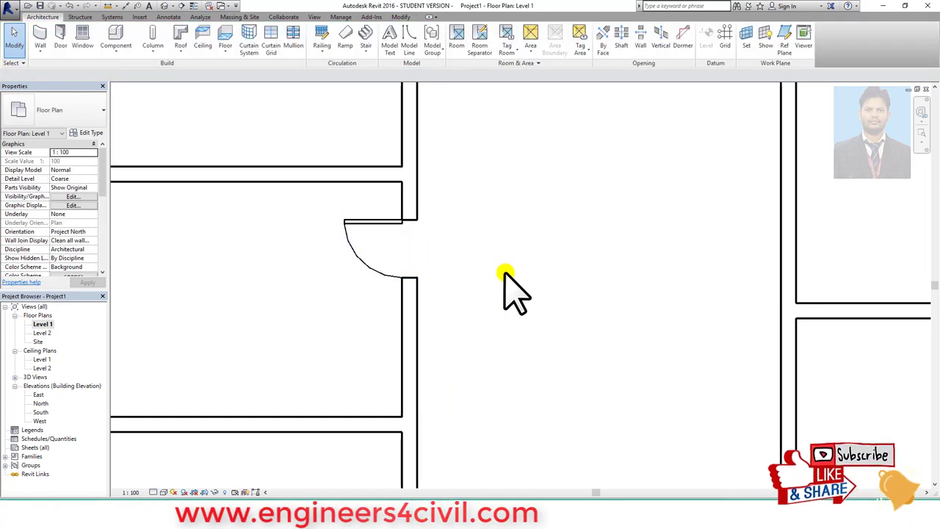
scroll(441, 294, "down", 5)
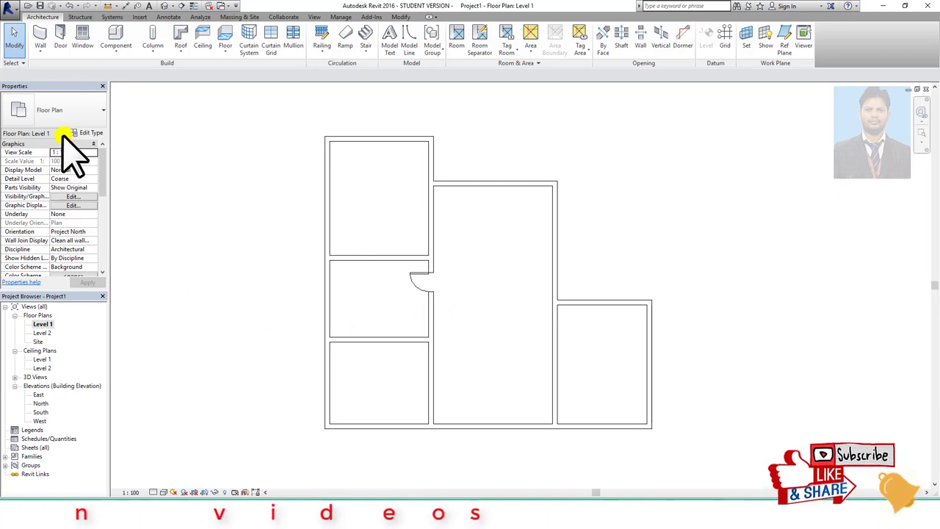
Step: Place an 0813 x 2134mm door in the lower corridor room's wall
left_click(60, 36)
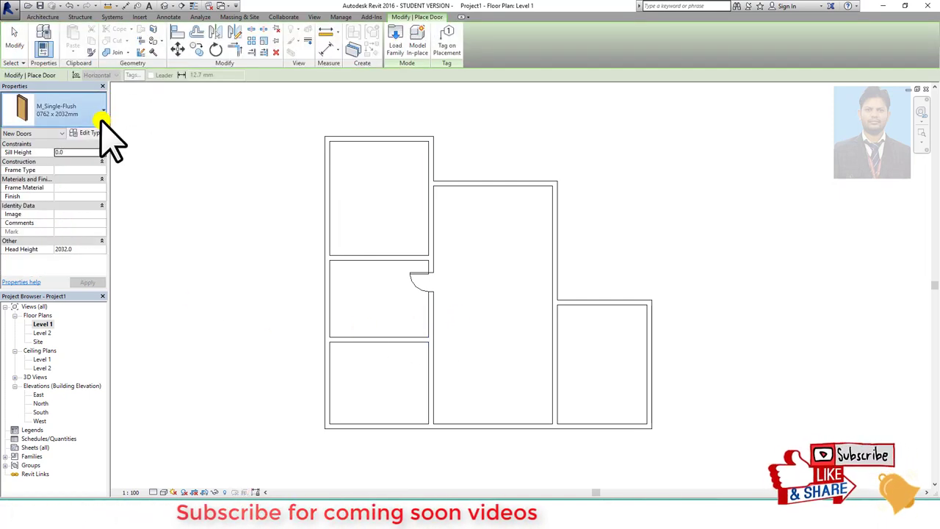
left_click(95, 117)
left_click(48, 188)
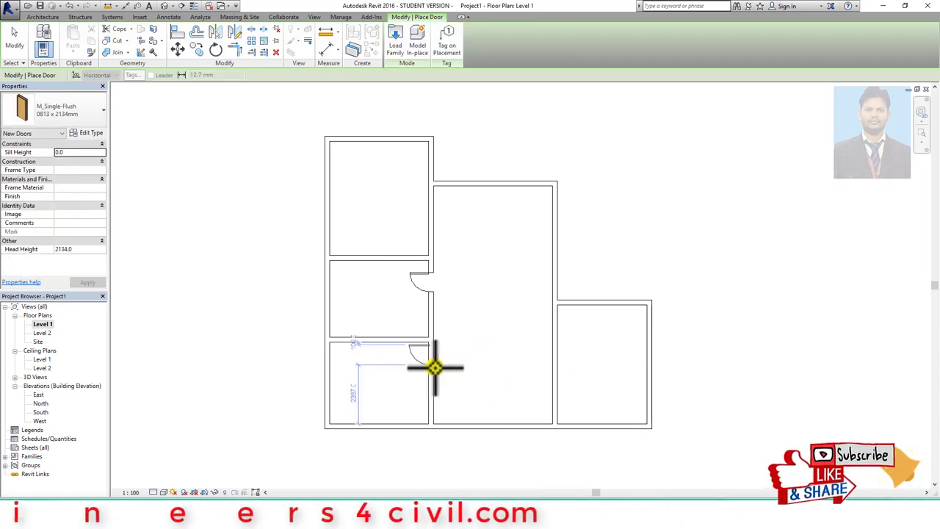
left_click(430, 358)
scroll(441, 354, "up", 2)
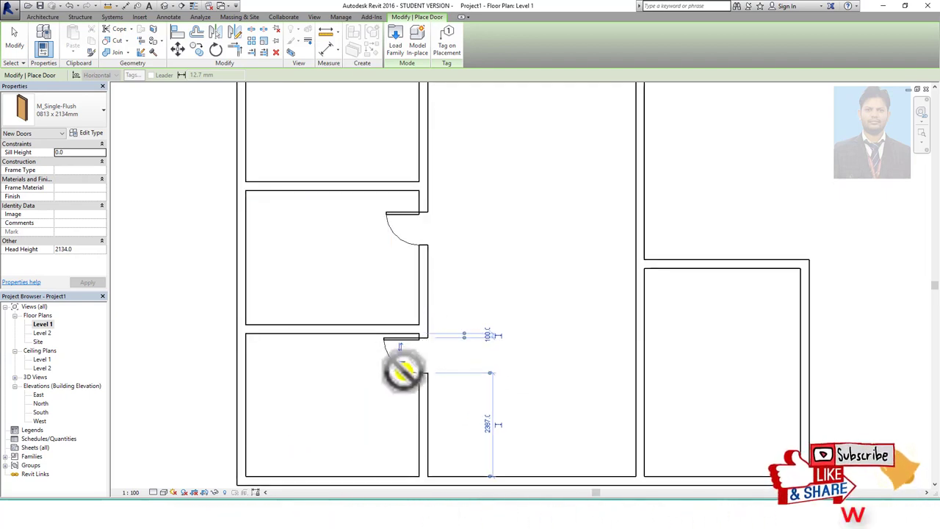
scroll(359, 266, "down", 2)
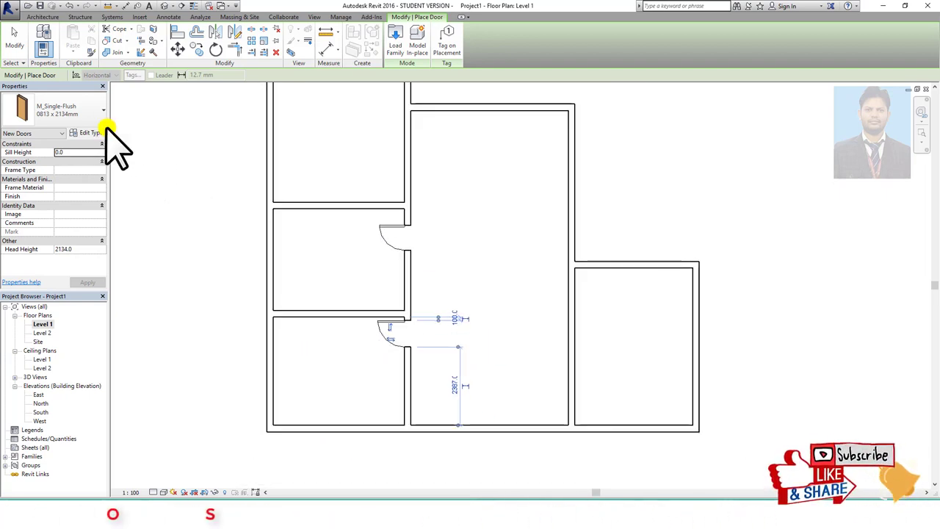
Step: Place an 0915 x 2134mm door in the wall of the room above
left_click(95, 112)
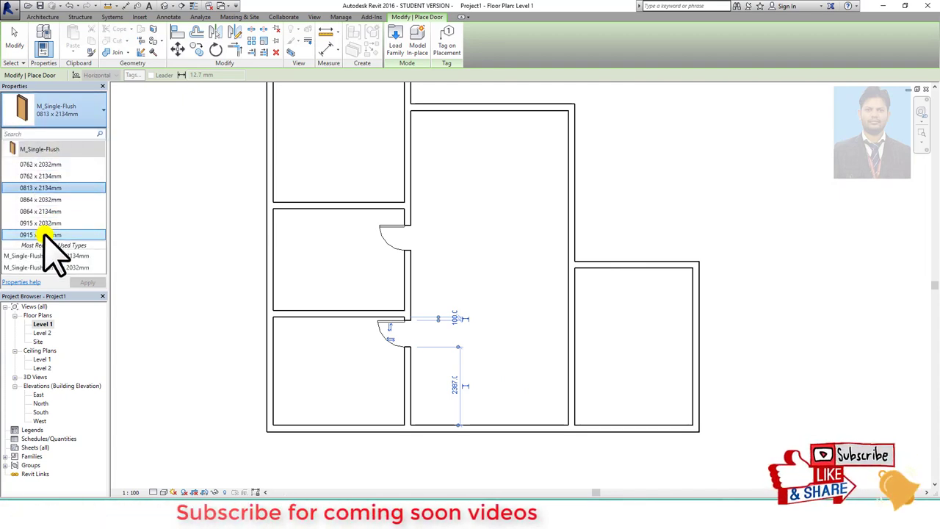
left_click(44, 234)
scroll(426, 168, "up", 2)
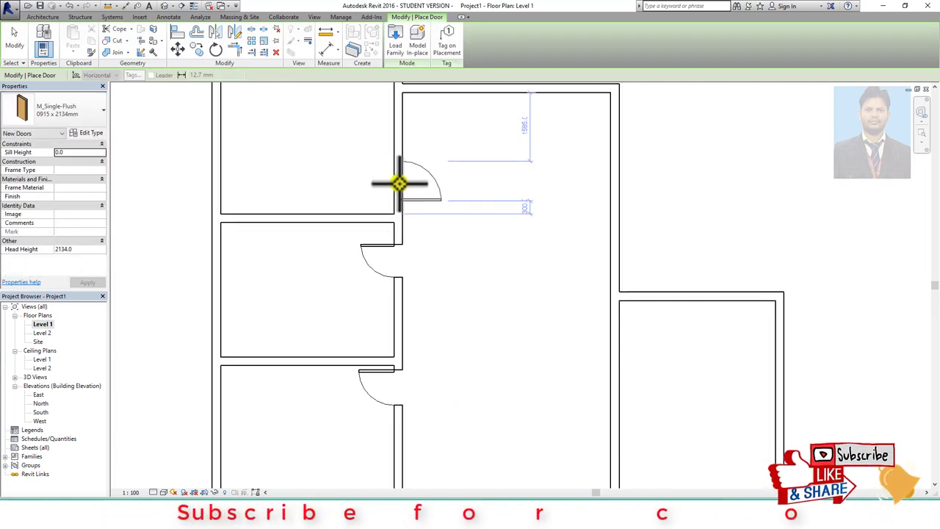
left_click(394, 193)
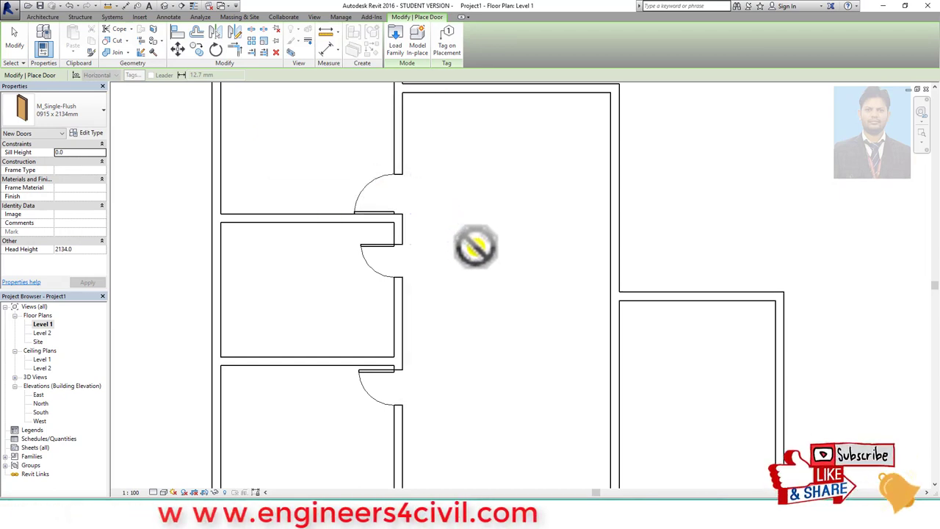
key("Escape")
key("Escape")
Step: Glance at the 3D view, then return to the Level 1 floor plan
left_click(160, 6)
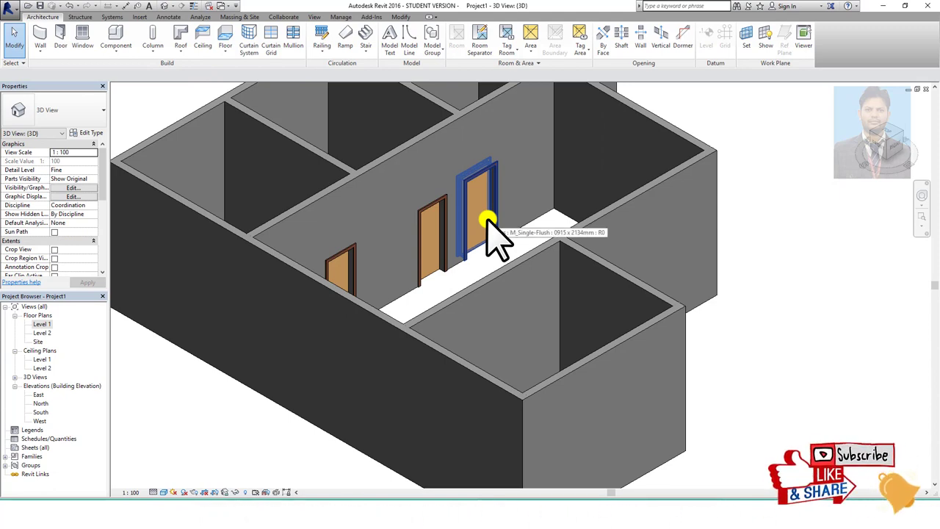
scroll(489, 221, "down", 3)
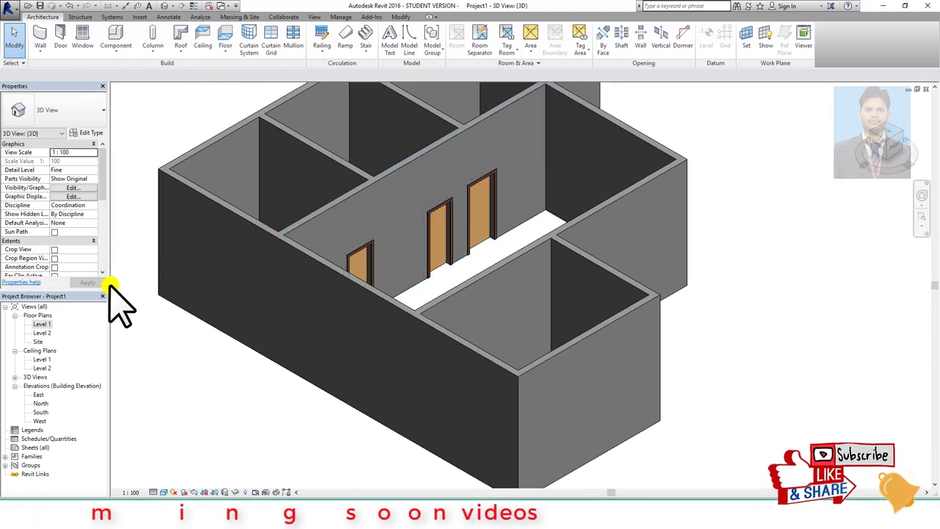
double_click(42, 324)
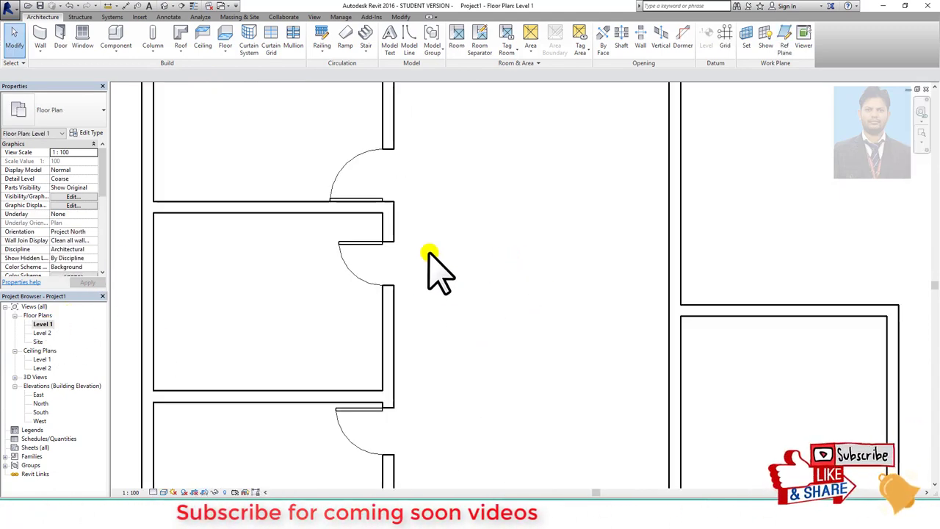
Step: Slide the middle left room's door up its wall toward the room's top corner
left_click(378, 248)
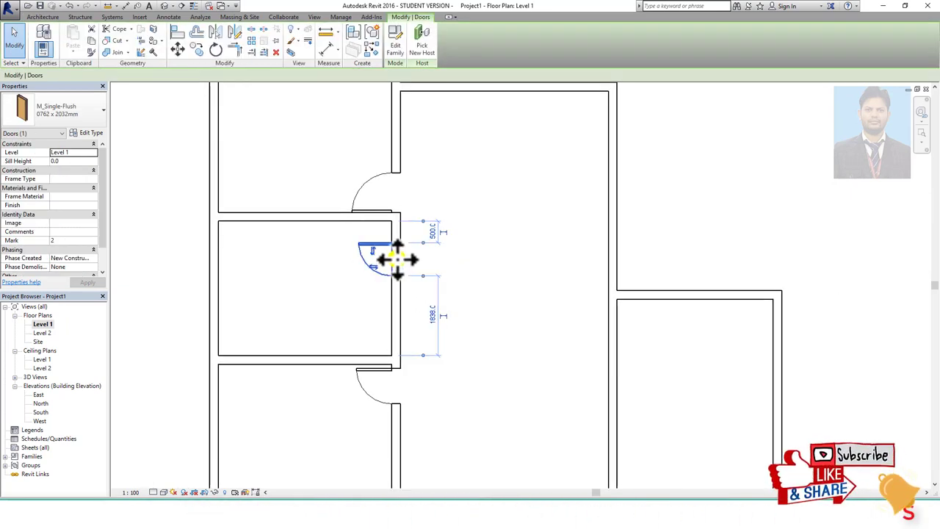
mouse_move(394, 264)
left_mouse_down("ctrl")
mouse_move(398, 288)
mouse_move(398, 279)
left_mouse_up("ctrl")
left_click_drag(398, 255, 397, 237)
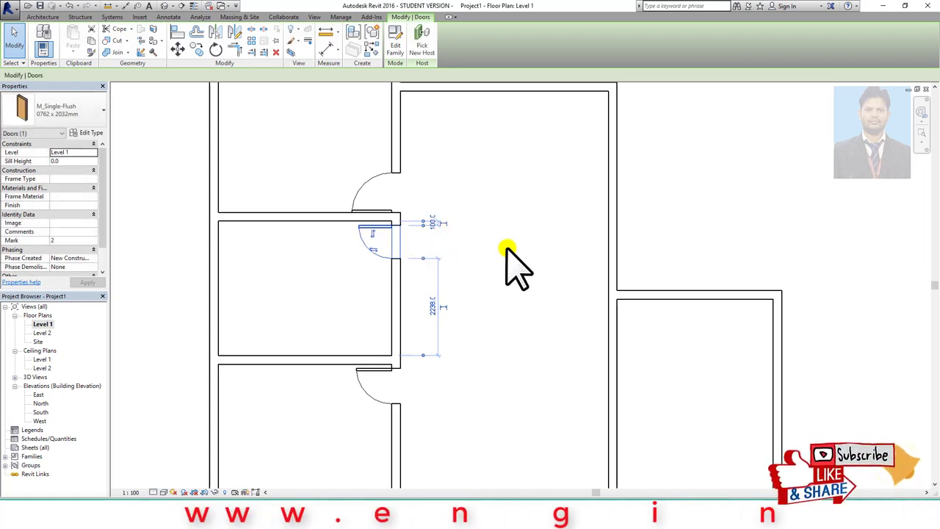
key("Escape")
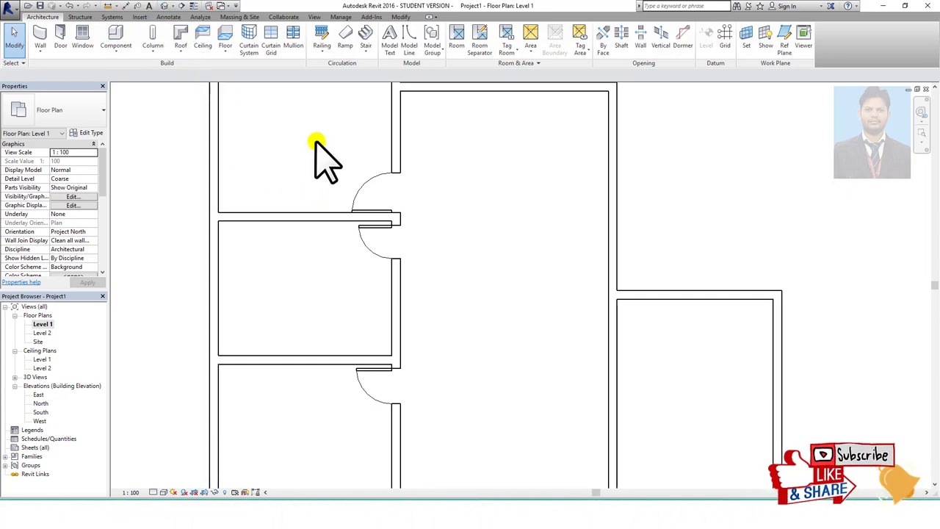
Step: Check all three doors in the default 3D view
left_click(190, 7)
scroll(458, 342, "up", 3)
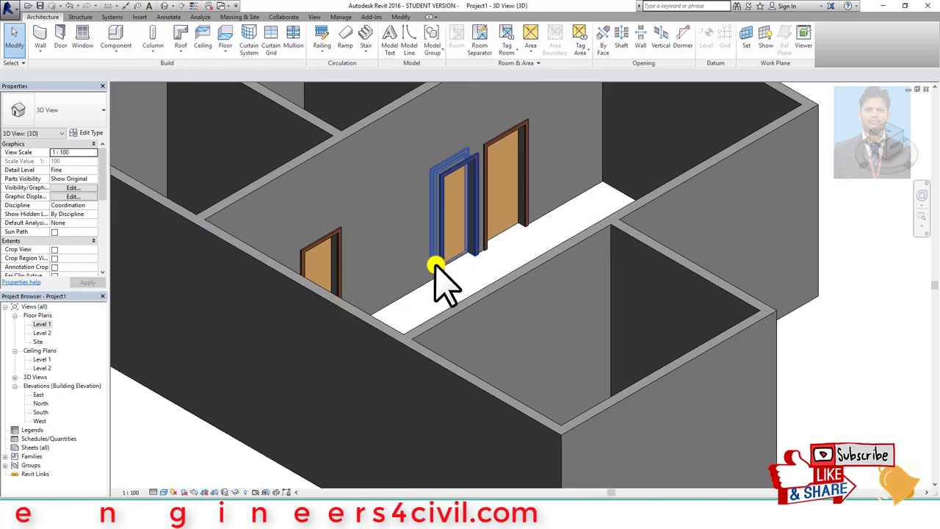
scroll(444, 270, "up", 2)
scroll(443, 271, "down", 2)
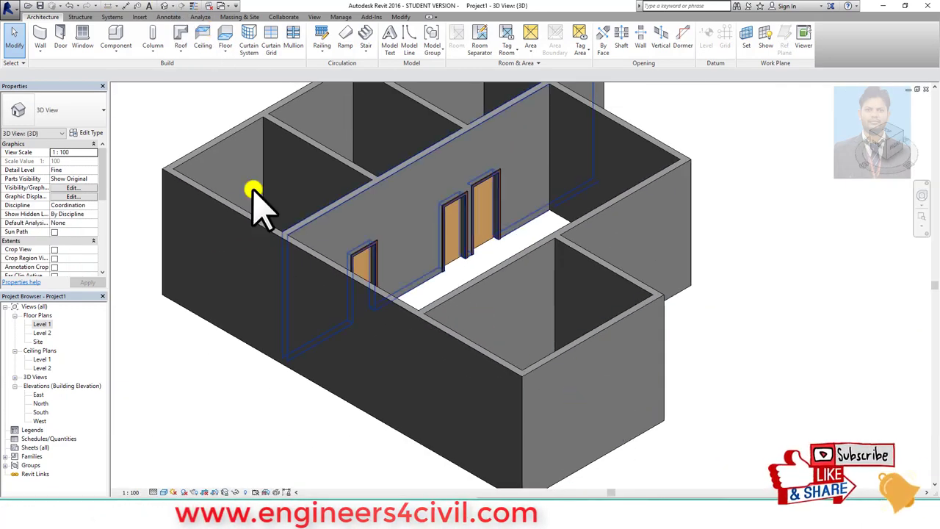
Step: On Level 1, place a 0915 x 2134mm single-flush door in the lower-right room's top wall
double_click(44, 324)
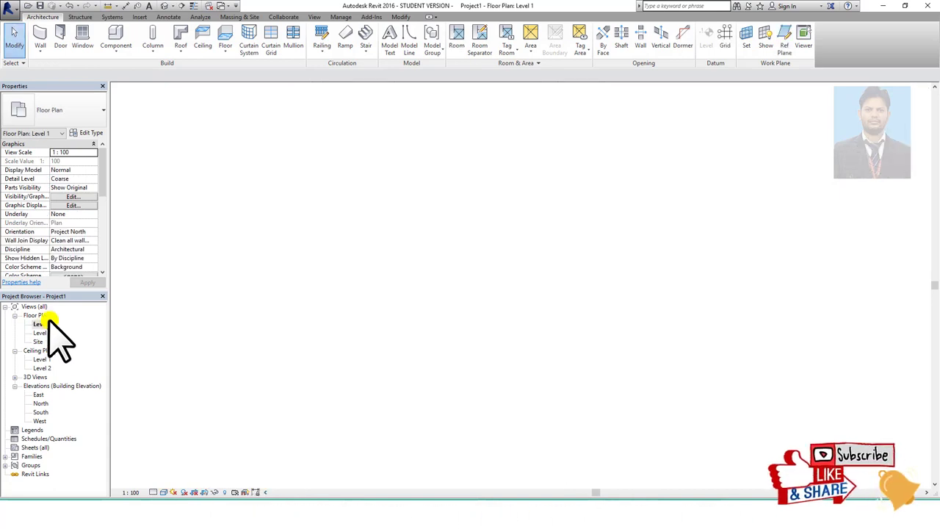
left_click(60, 37)
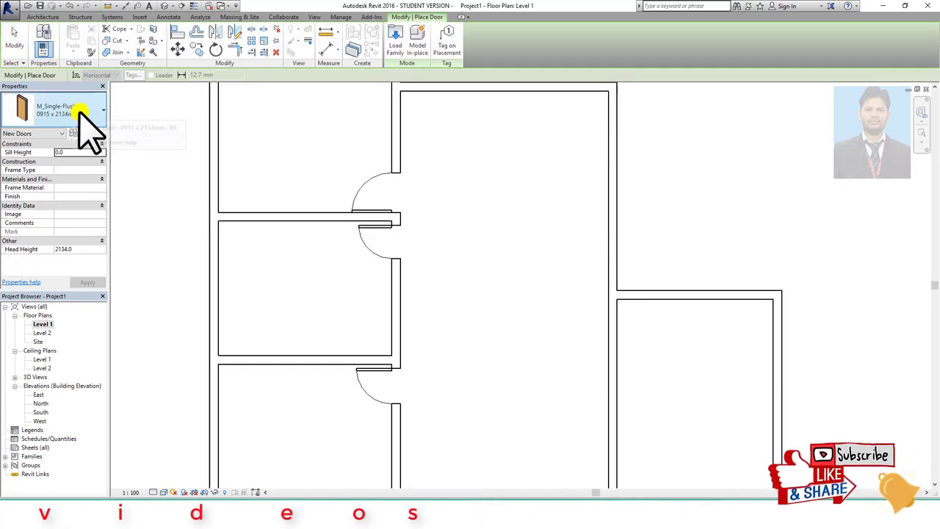
scroll(311, 245, "down", 3)
scroll(374, 277, "up", 3)
mouse_move(374, 276)
middle_mouse_down()
mouse_move(418, 278)
mouse_move(466, 361)
mouse_move(436, 336)
middle_mouse_up()
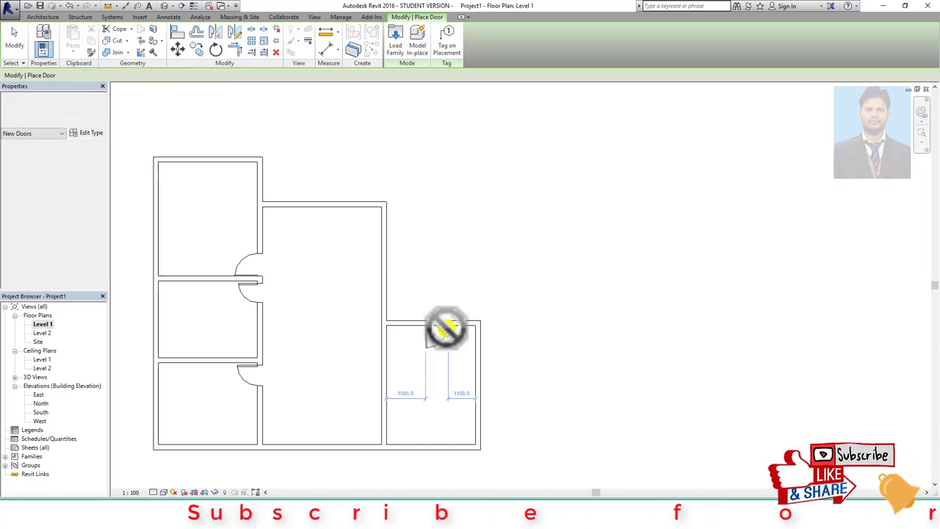
left_click(439, 324)
key("Escape")
key("Escape")
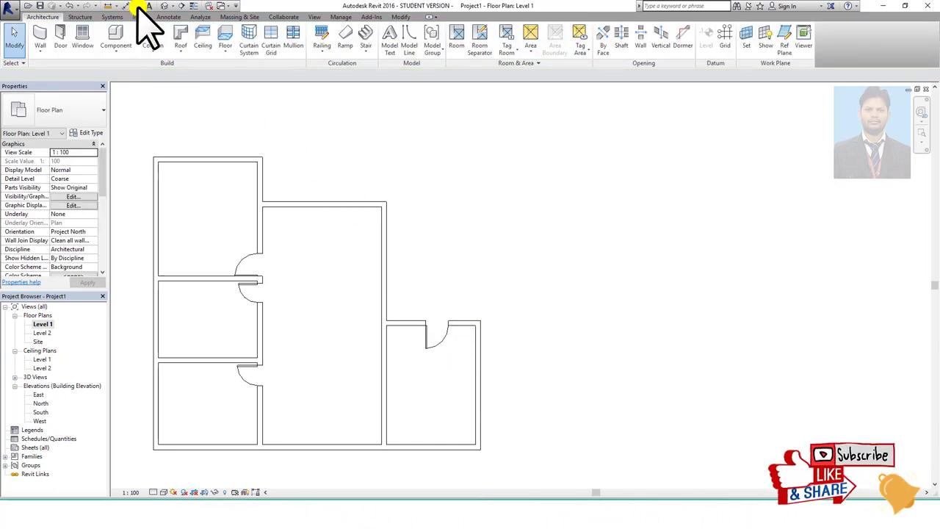
Step: In 3D, orbit and zoom to the new 0915 x 2134mm door and select it
left_click(163, 6)
scroll(840, 377, "up", 2)
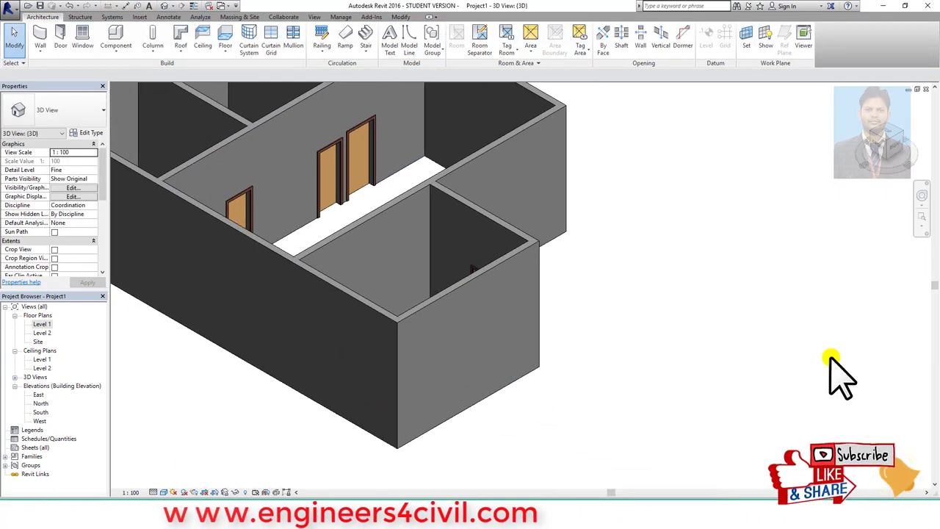
left_click_drag(921, 165, 639, 253)
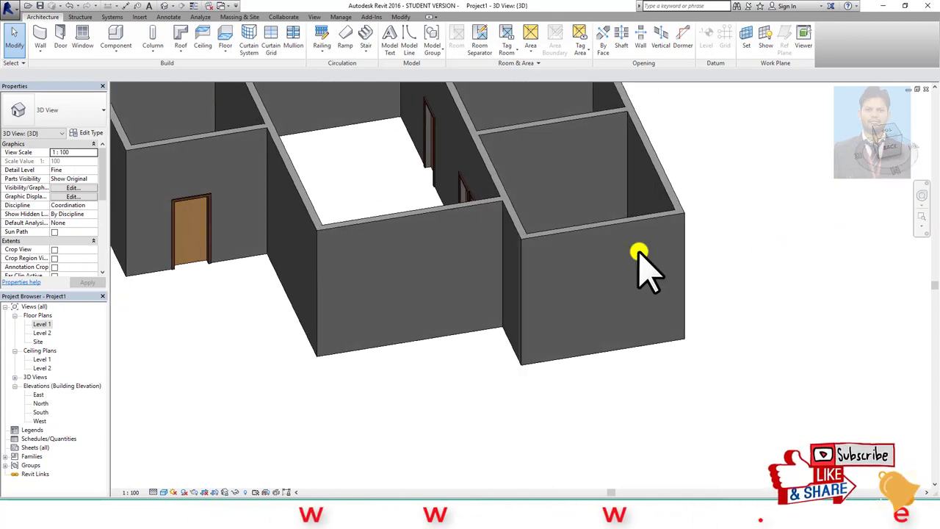
middle_click_drag(638, 253, 336, 377)
scroll(478, 356, "up", 2)
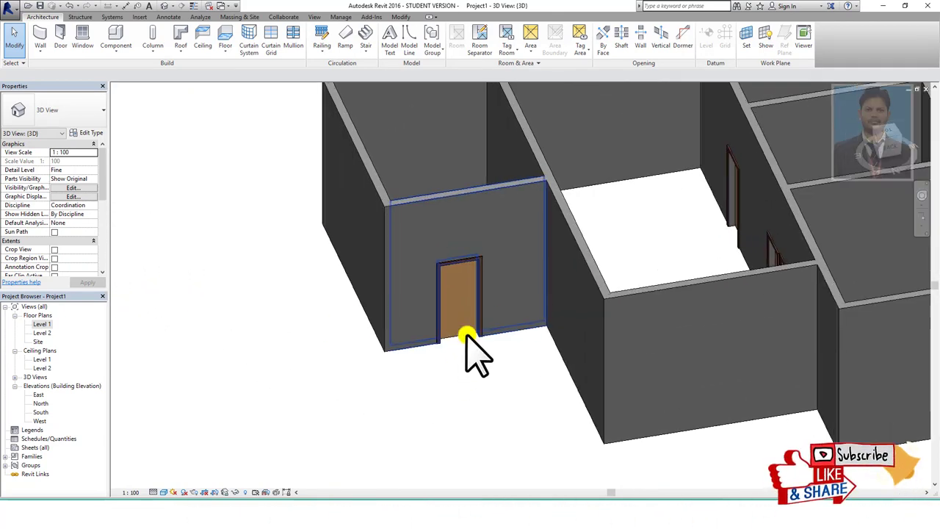
scroll(478, 346, "up", 2)
middle_click_drag(479, 346, 478, 370)
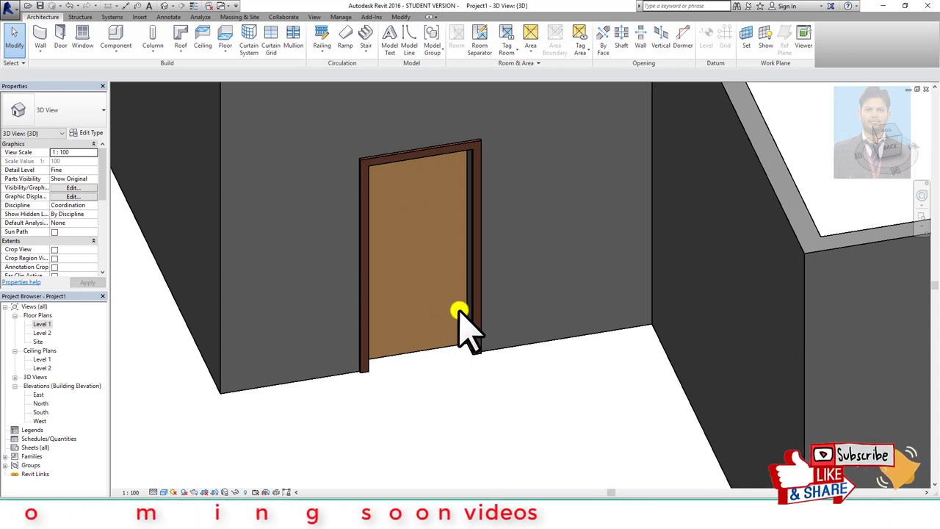
scroll(457, 326, "down", 4)
scroll(463, 242, "up", 2)
left_click(465, 232)
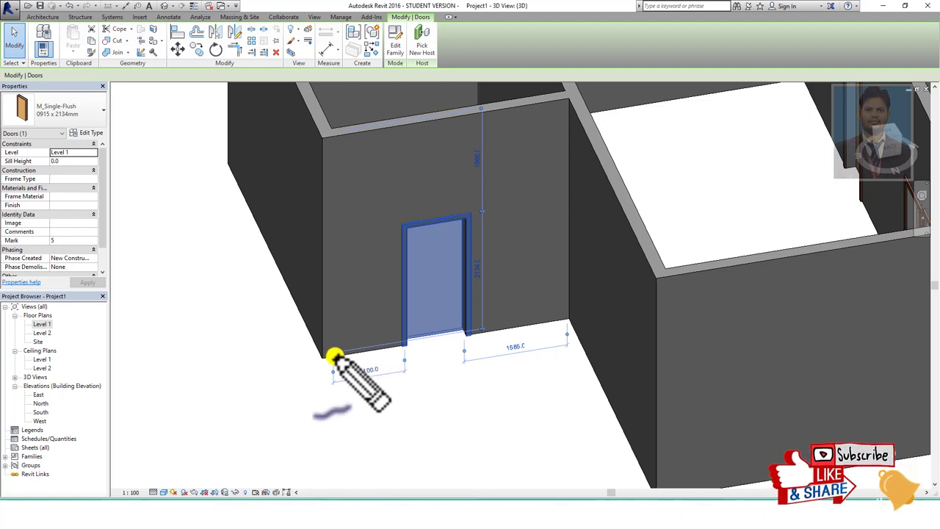
mouse_move(324, 359)
left_mouse_down()
mouse_move(395, 355)
mouse_move(373, 353)
mouse_move(463, 337)
left_mouse_up()
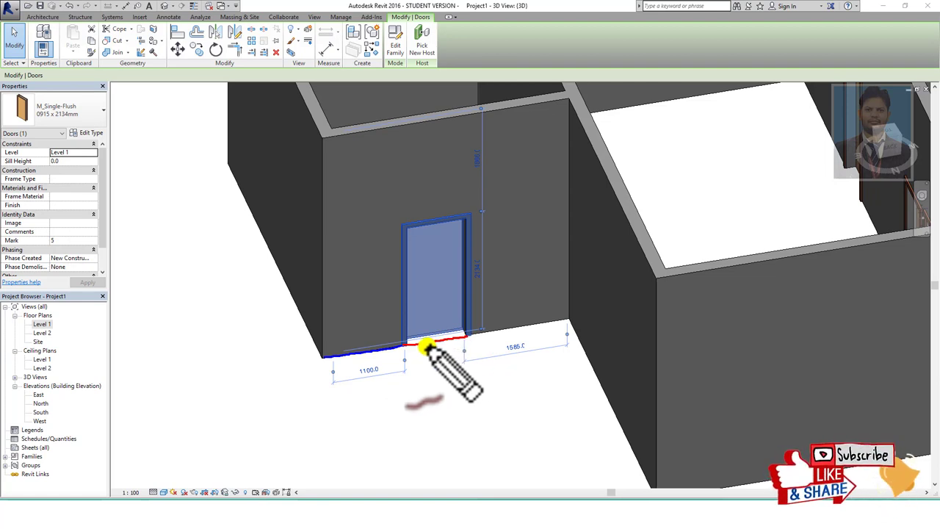
mouse_move(409, 345)
left_mouse_down()
mouse_move(413, 330)
mouse_move(464, 324)
mouse_move(464, 204)
mouse_move(398, 204)
mouse_move(397, 329)
left_mouse_up()
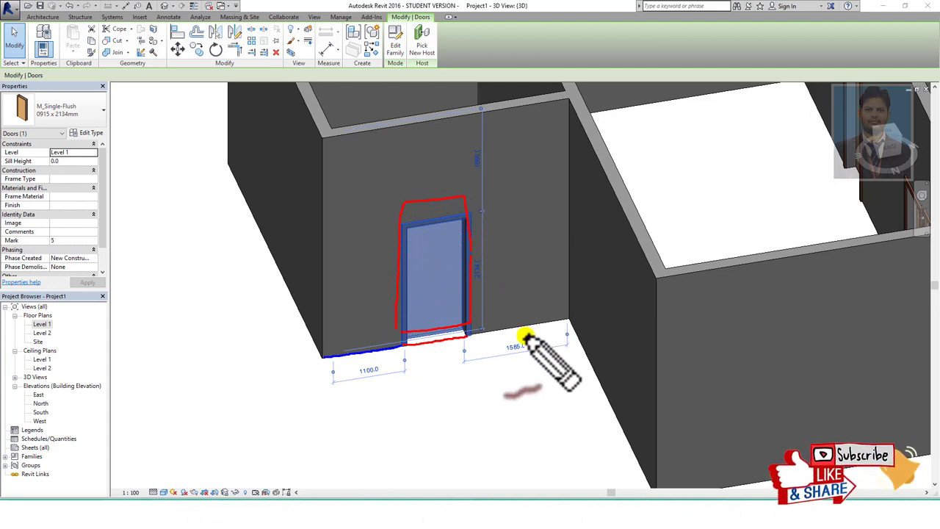
mouse_move(474, 325)
left_mouse_down()
mouse_move(504, 321)
mouse_move(518, 300)
left_mouse_up()
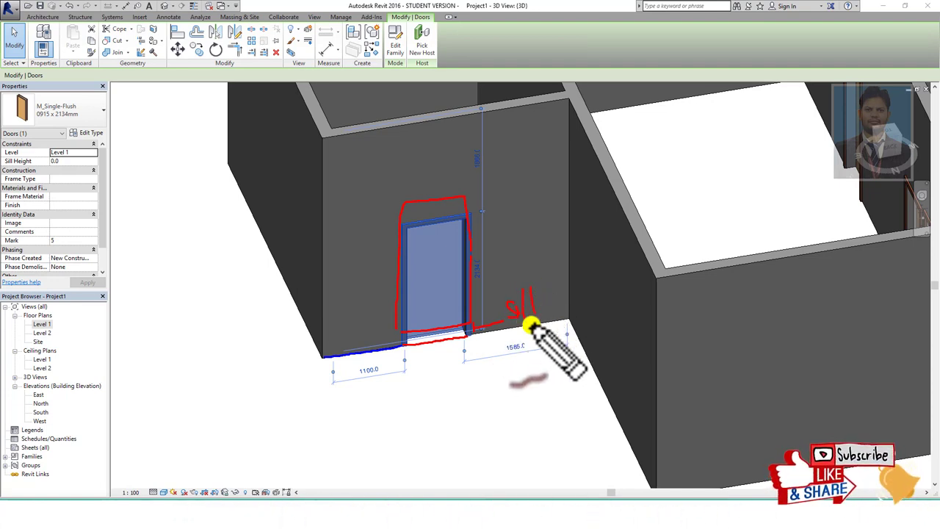
key("Escape")
type("250")
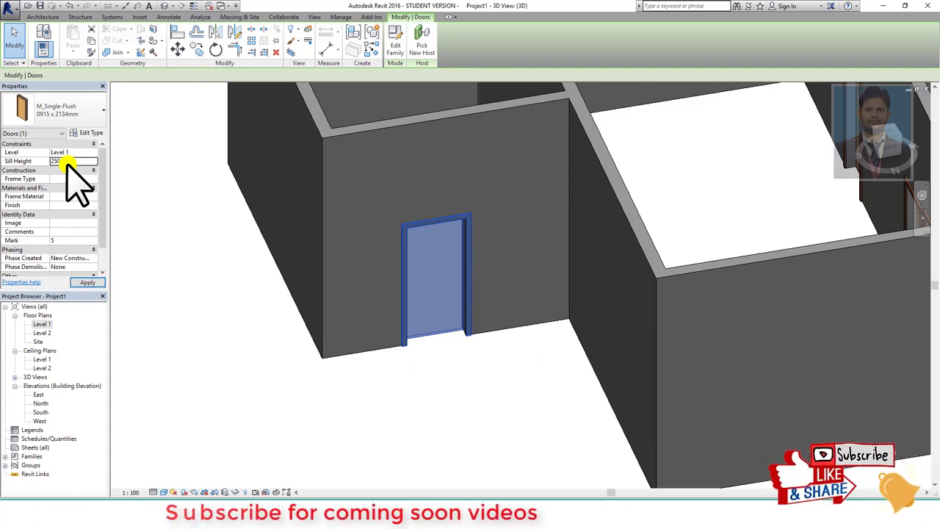
key("Return")
left_click(487, 434)
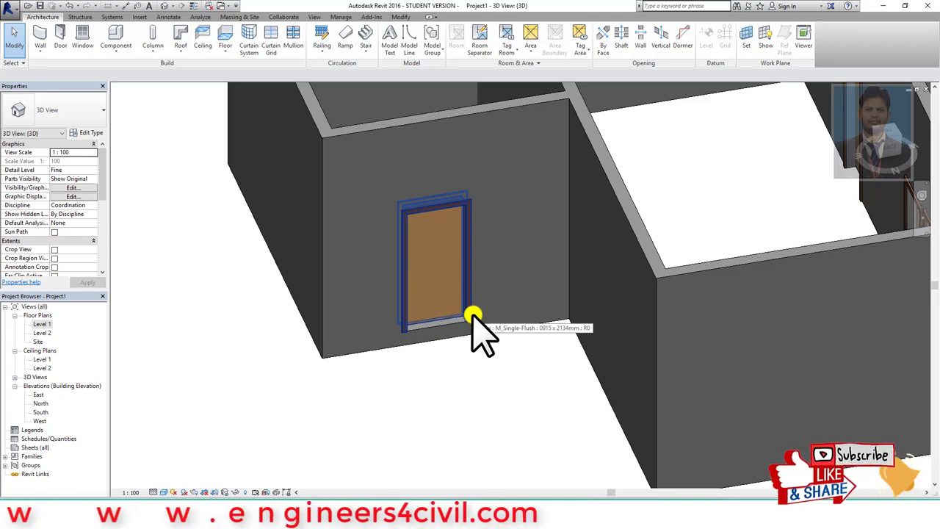
left_click(476, 219)
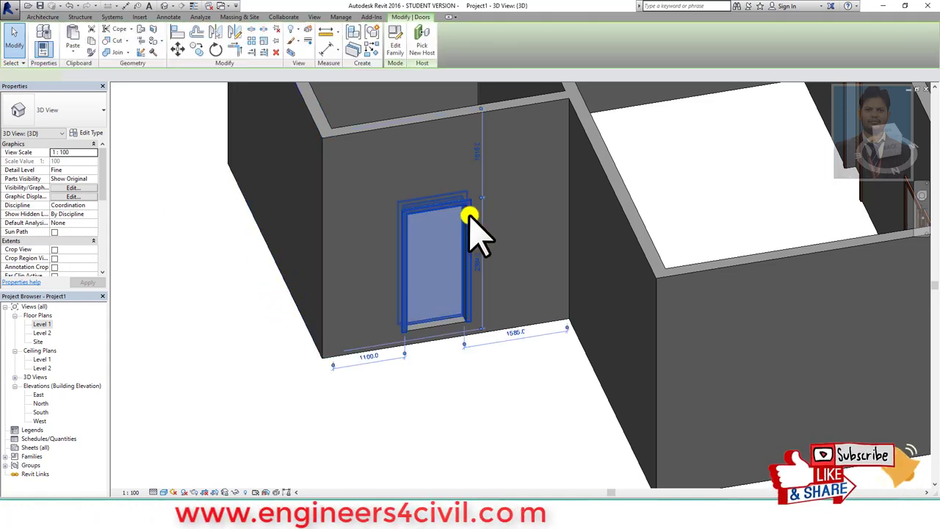
left_click(82, 161)
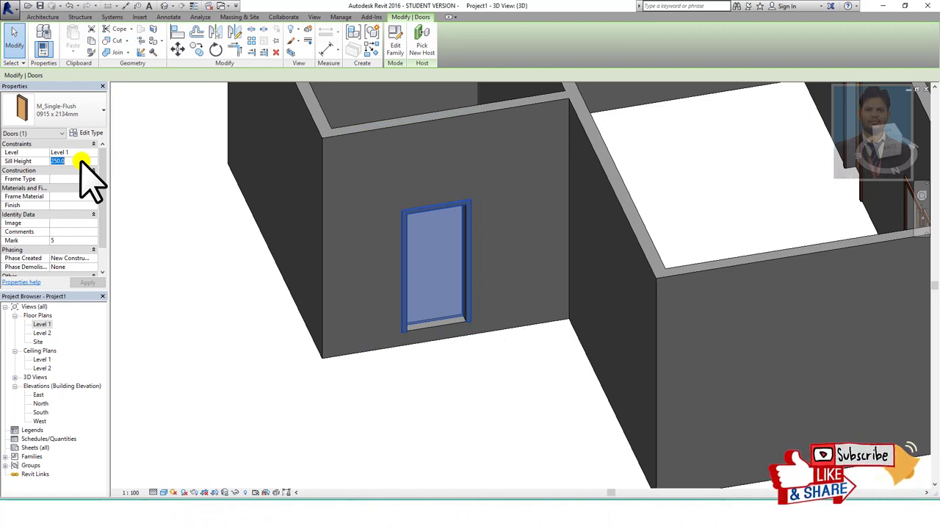
type("0")
left_click(458, 417)
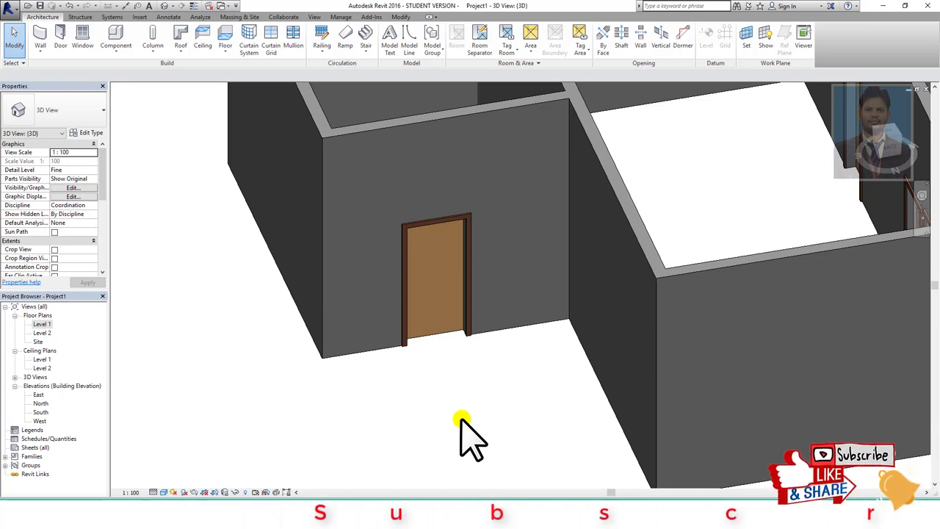
left_click(472, 233)
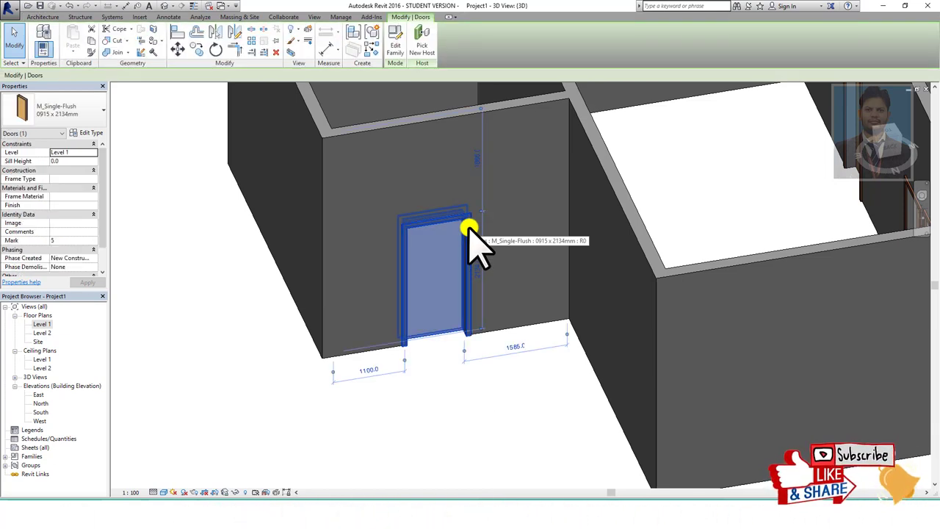
Step: Open the M_Single-Flush 0915 x 2134mm type properties and preview the door in 3D
left_click(90, 134)
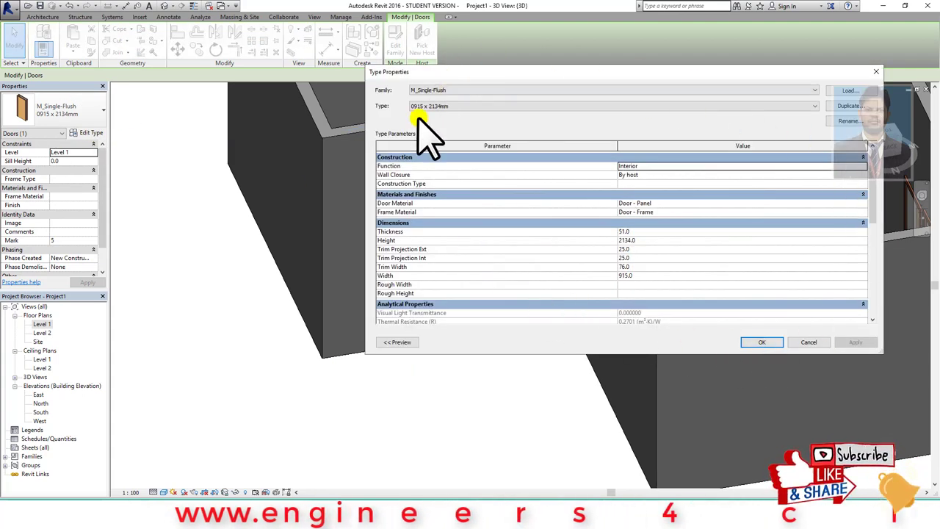
left_click(400, 342)
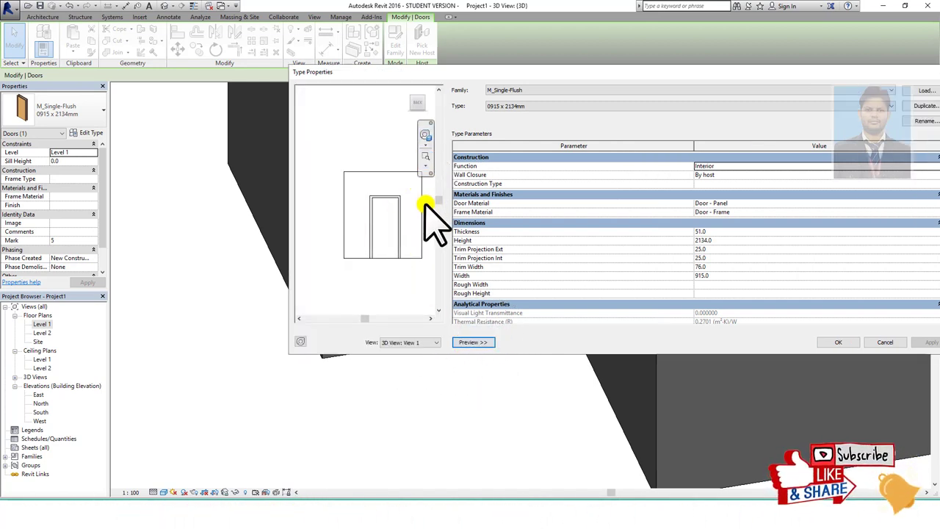
middle_click_drag(429, 210, 336, 220, "shift")
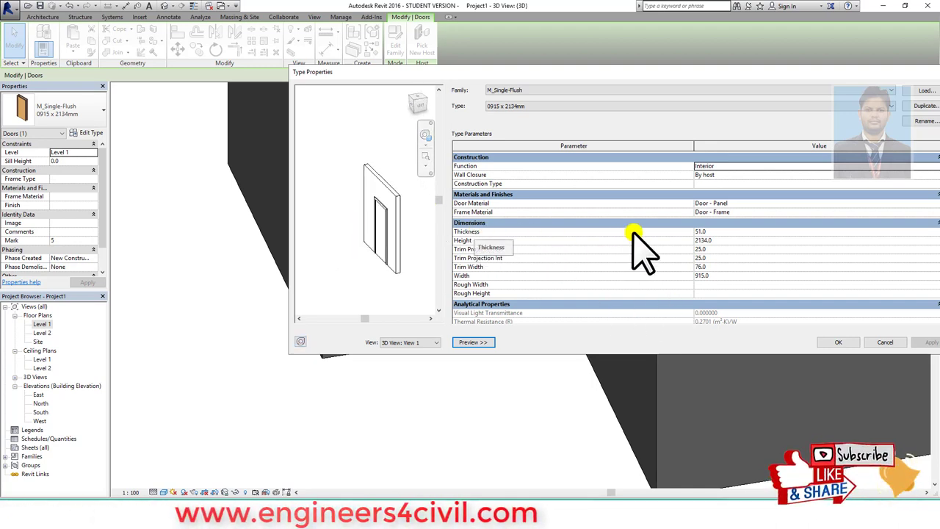
left_click(705, 232)
scroll(394, 166, "up", 2)
scroll(359, 158, "up", 2)
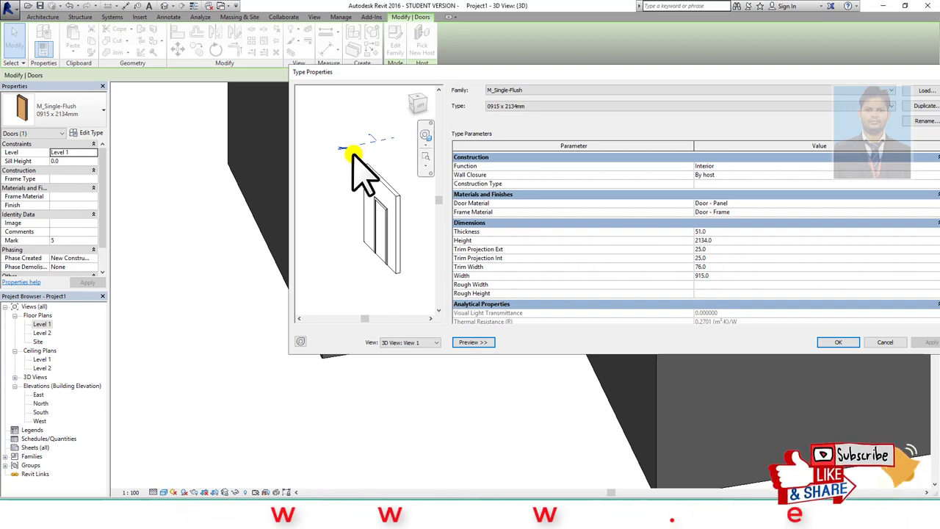
scroll(345, 150, "up", 3)
scroll(345, 151, "up", 1)
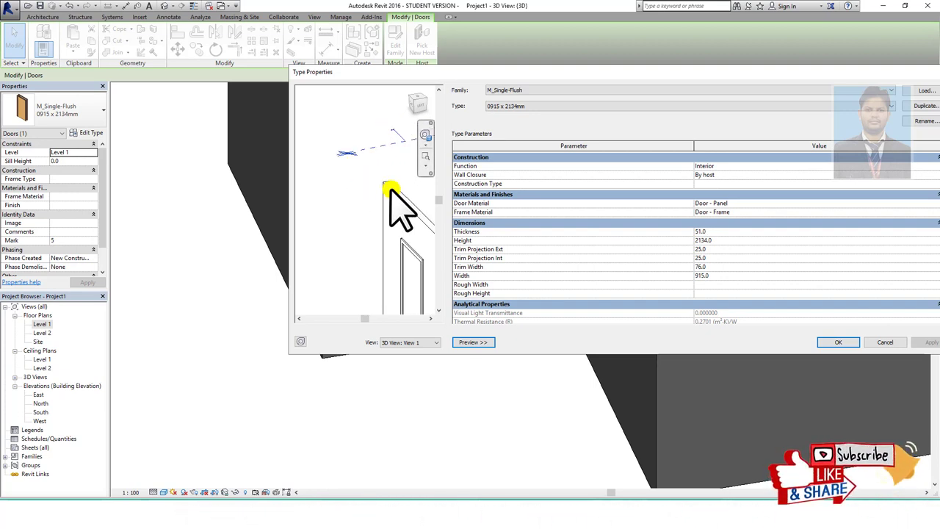
key("ctrl+2")
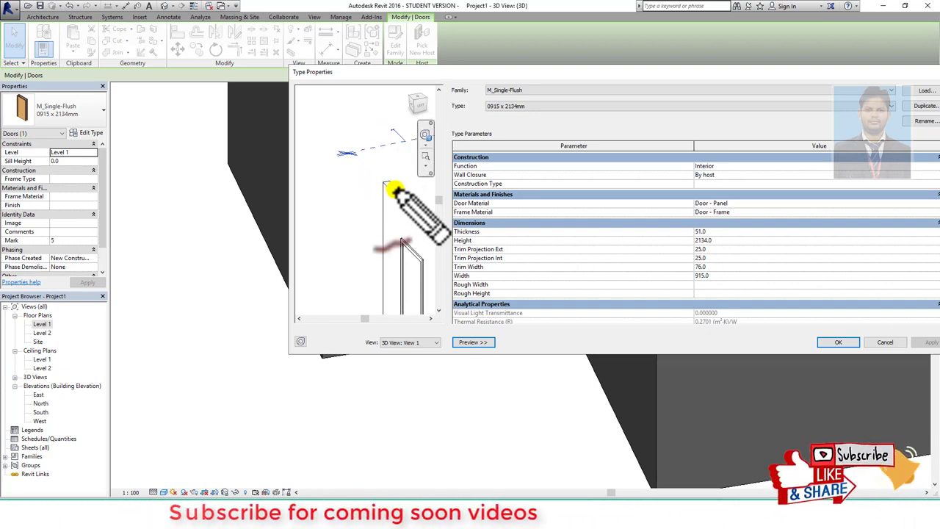
key("Escape")
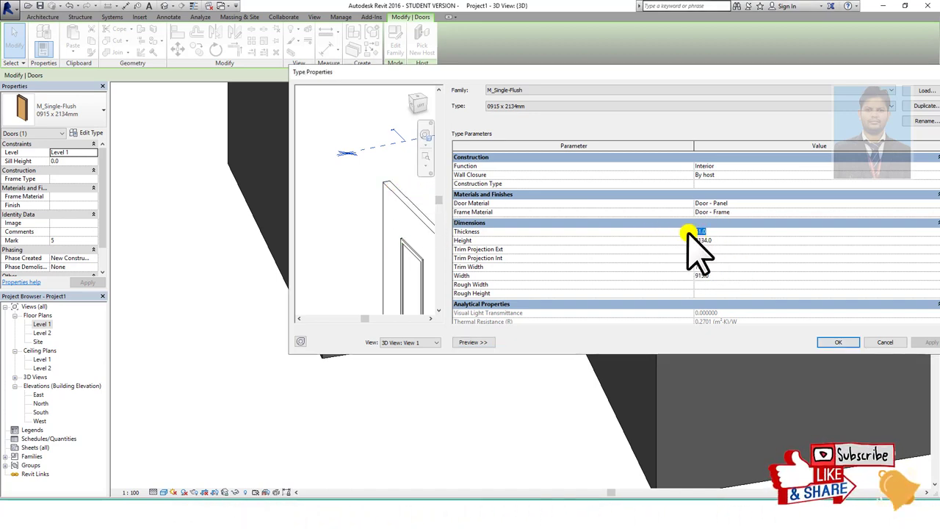
type("35")
type("45")
Step: Set the door type's Thickness to 51.0 and adjust the door preview
left_click(691, 232)
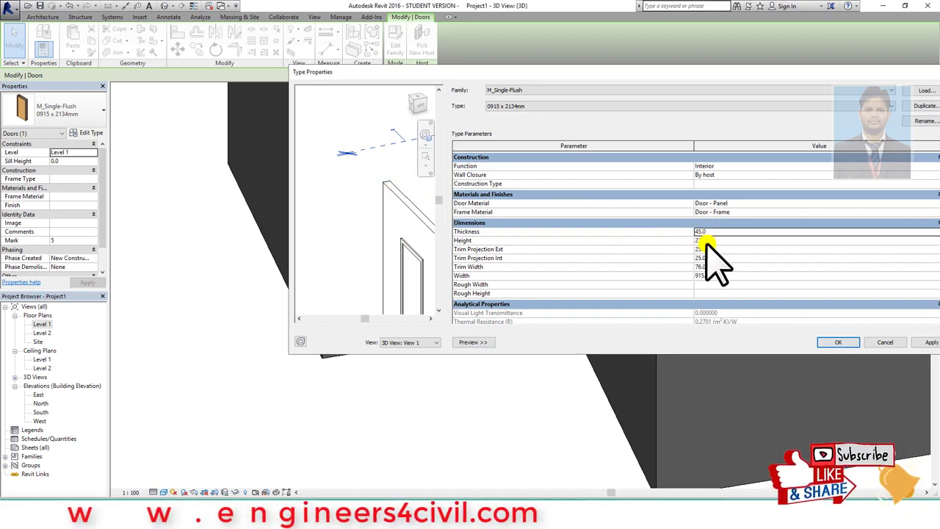
left_click(722, 232)
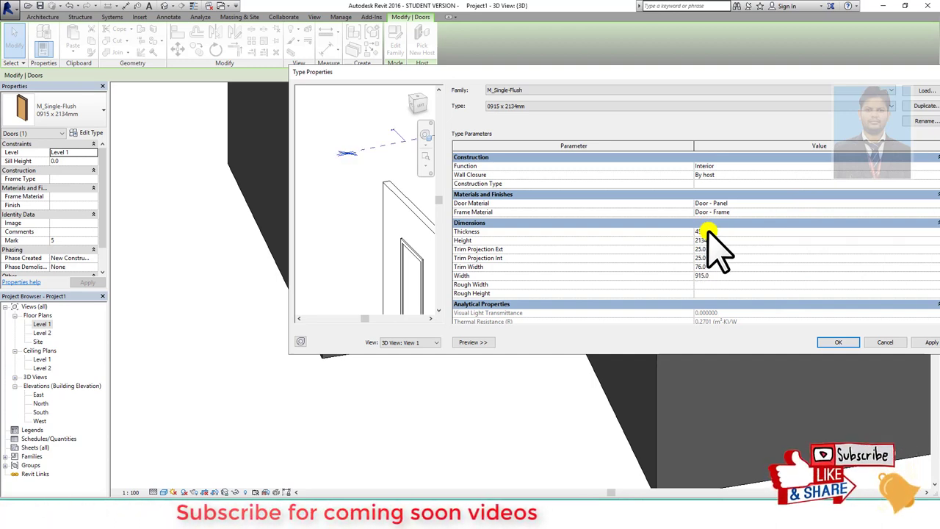
type("50")
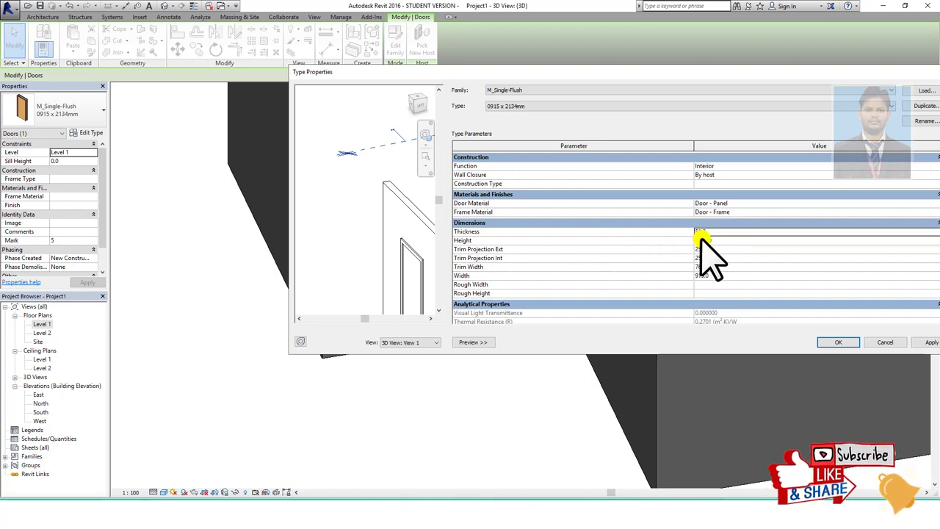
scroll(374, 268, "down", 1)
middle_click_drag(409, 273, 367, 293)
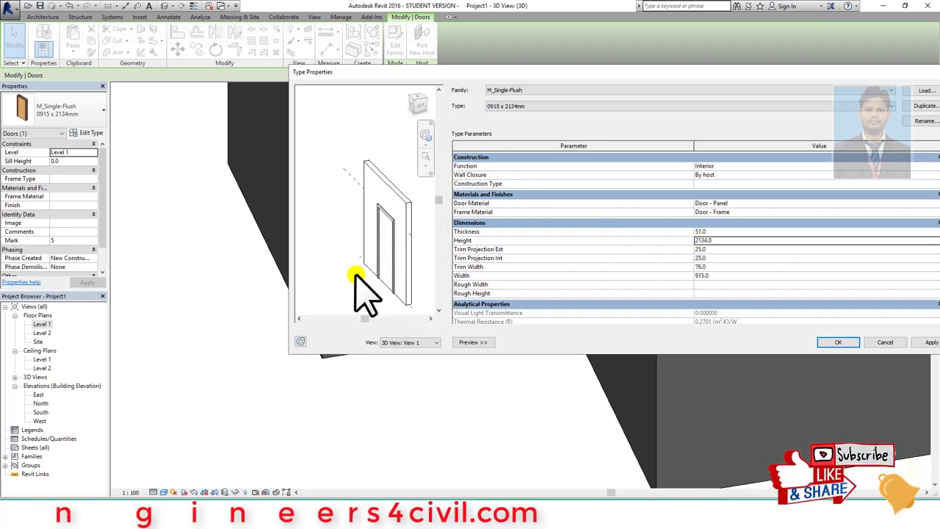
left_click(700, 249)
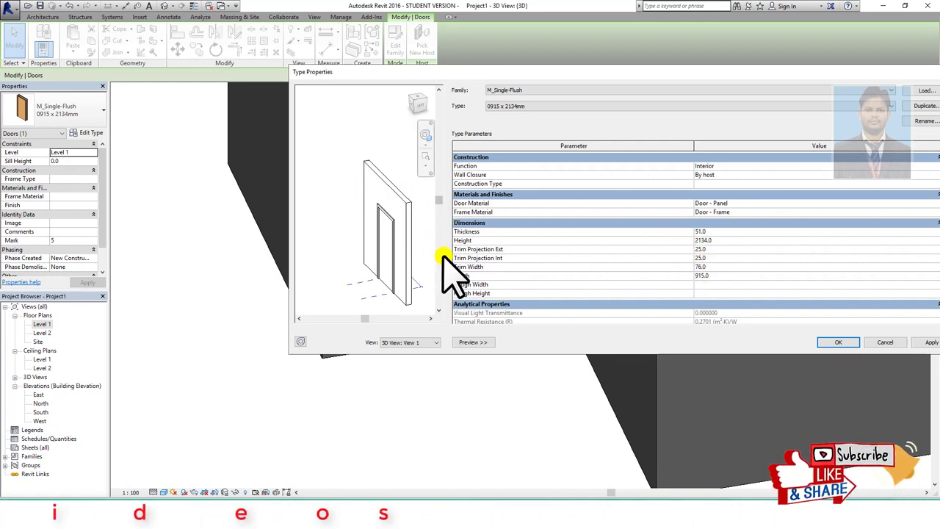
middle_click_drag(440, 289, 368, 268)
scroll(328, 274, "up", 2)
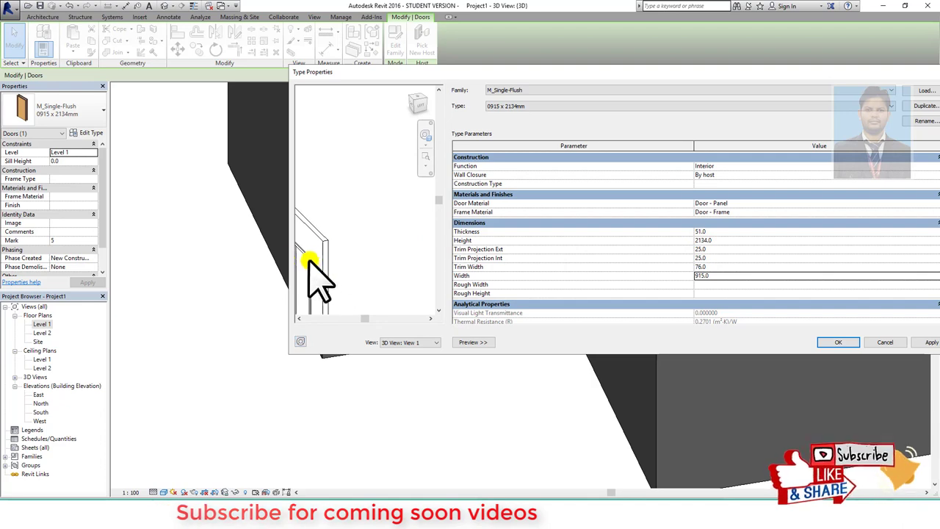
scroll(316, 272, "down", 3)
left_click_drag(782, 77, 645, 121)
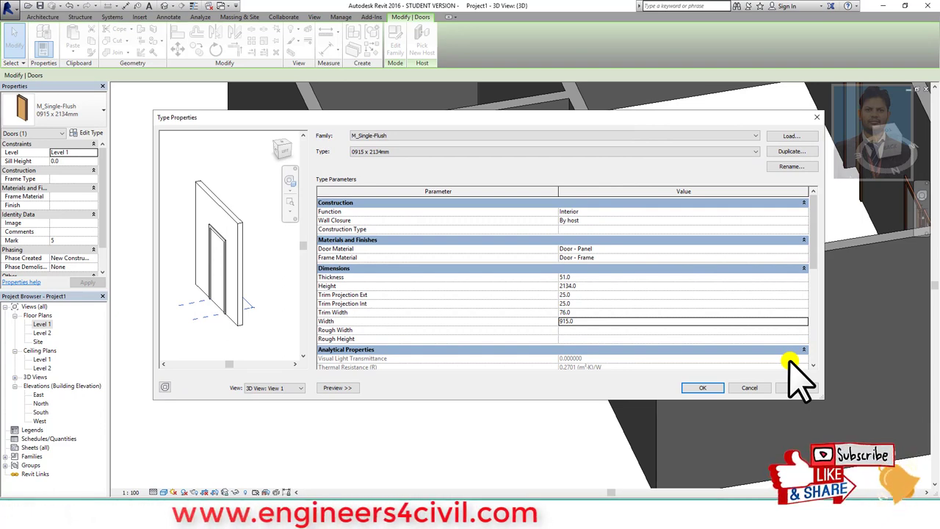
Step: Cancel the duplicate-type name dialog, close Type Properties, and deselect the door
left_click(791, 152)
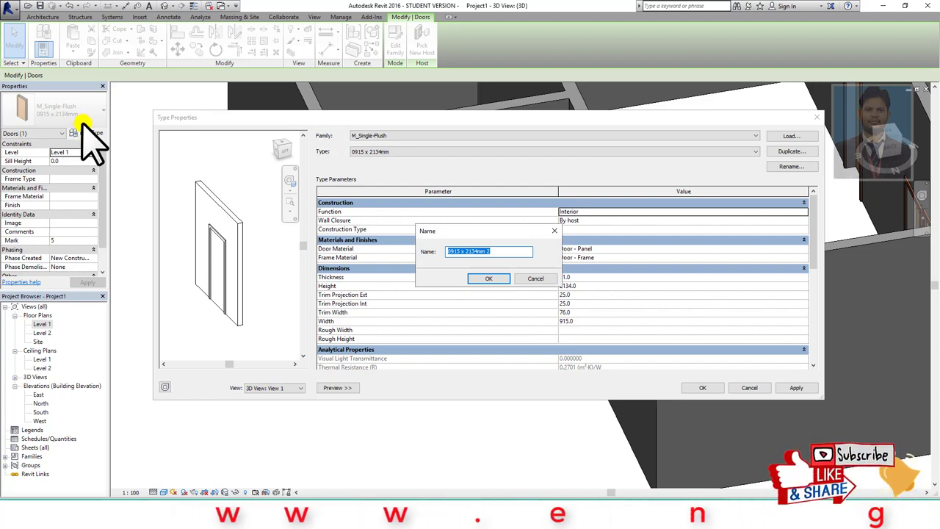
left_click(80, 123)
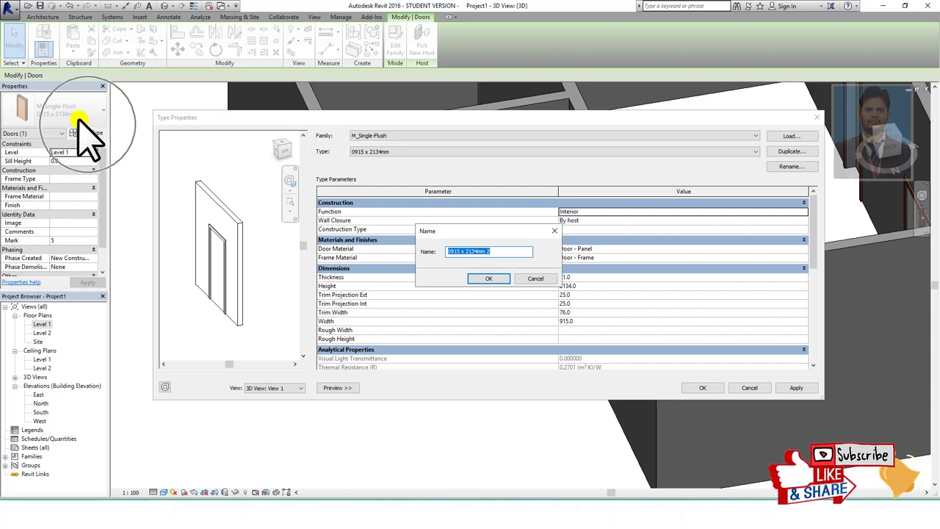
left_click(540, 279)
left_click(749, 387)
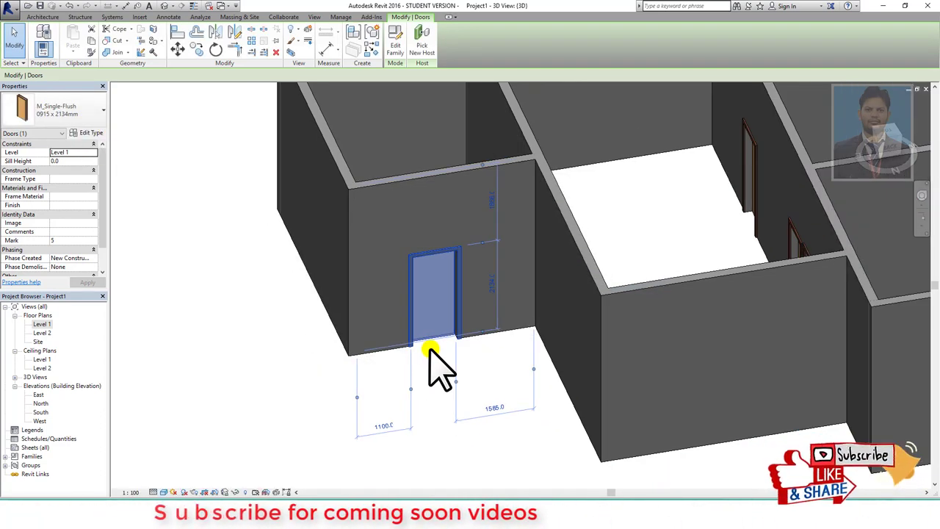
scroll(433, 351, "down", 2)
left_click(445, 345)
scroll(463, 342, "down", 2)
Step: Return to the Level 1 floor plan and start placing another door
scroll(483, 336, "down", 1)
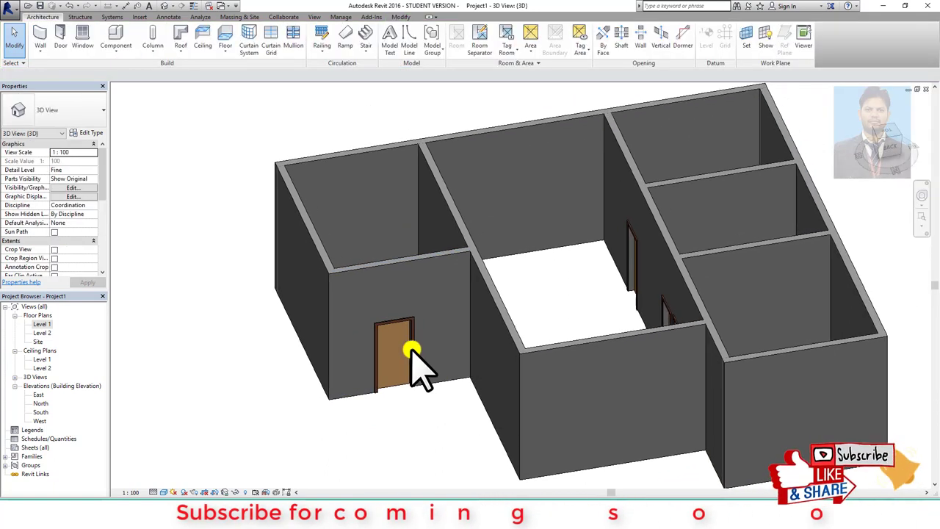
double_click(42, 324)
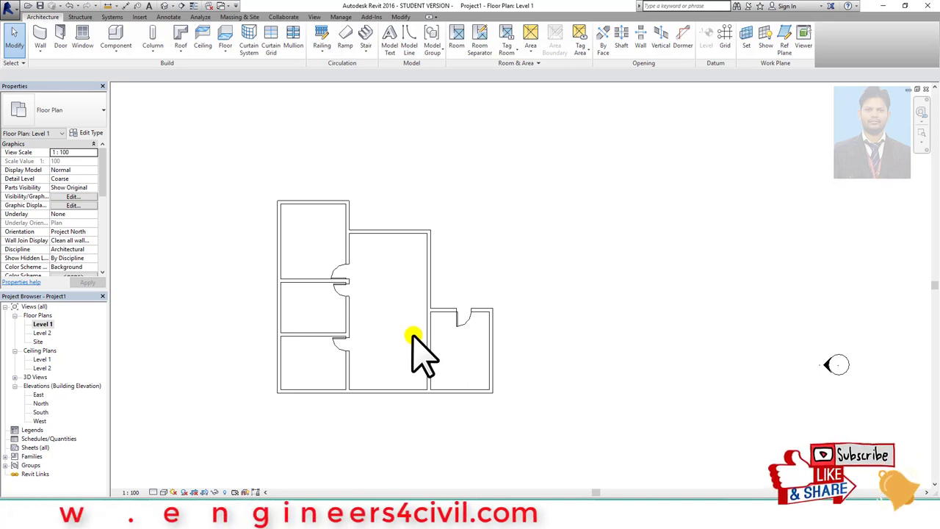
left_click(66, 37)
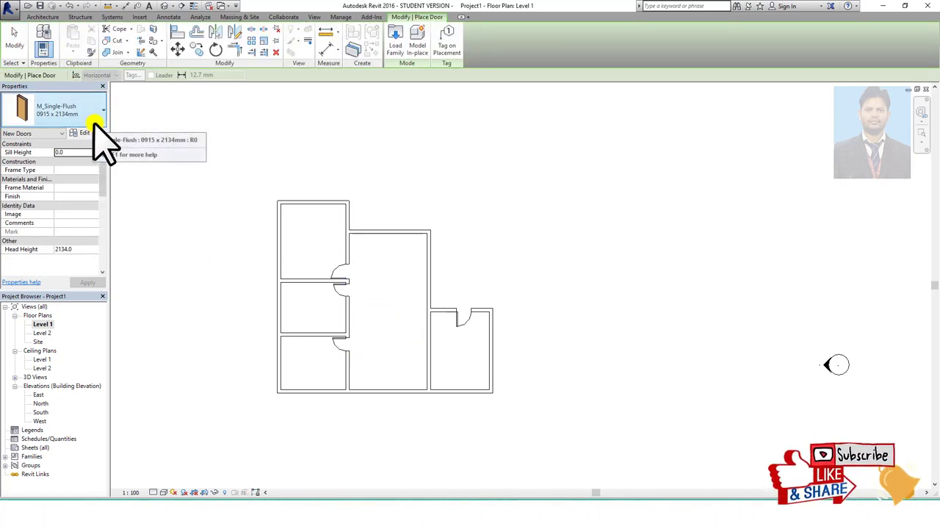
Step: Browse to US Metric > Doors and try the double flush panel family, then cancel
left_click(395, 46)
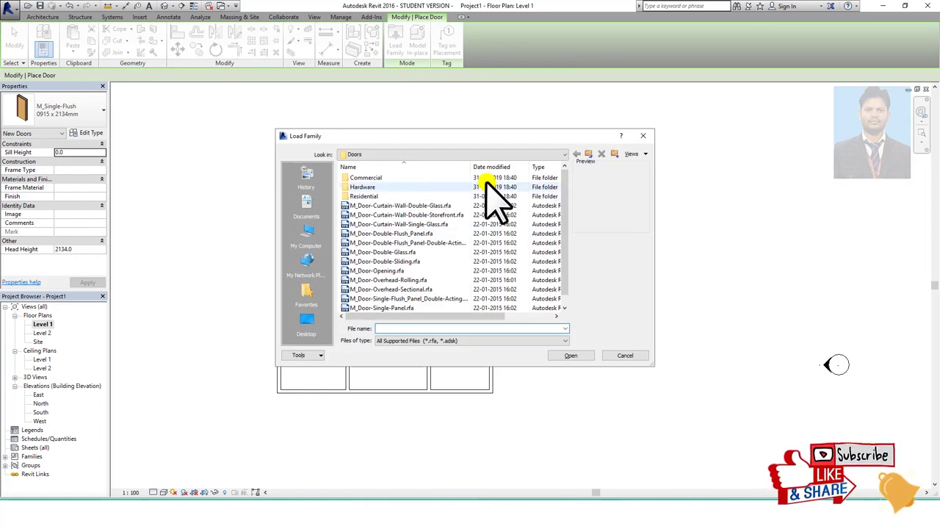
left_click(589, 154)
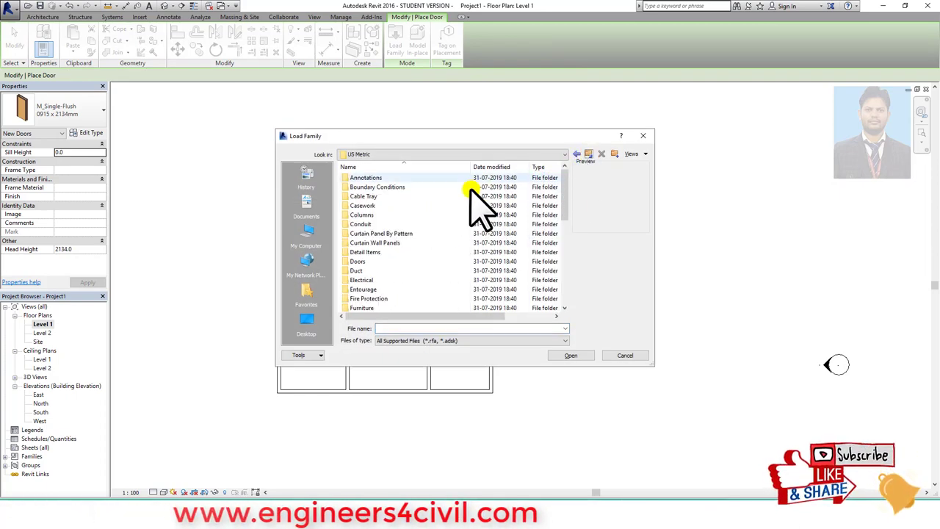
left_click(588, 153)
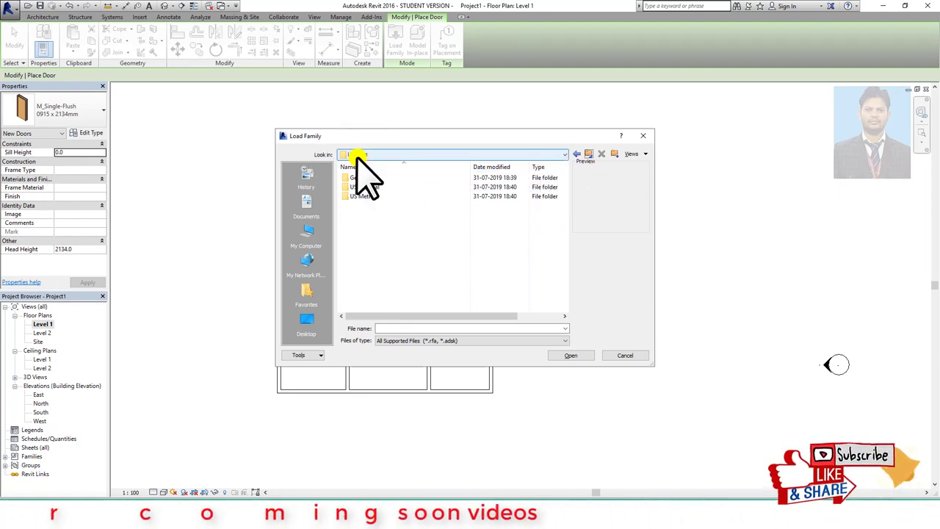
double_click(367, 197)
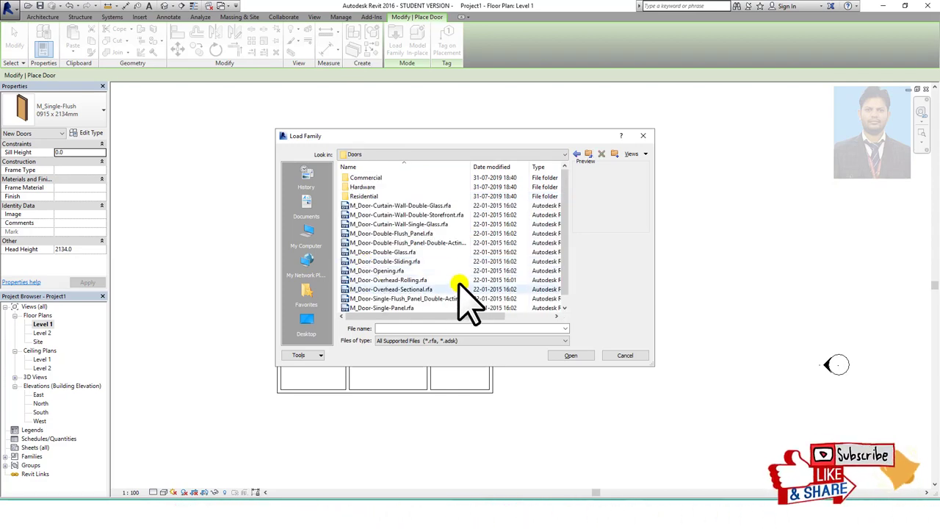
left_click(404, 207)
double_click(405, 232)
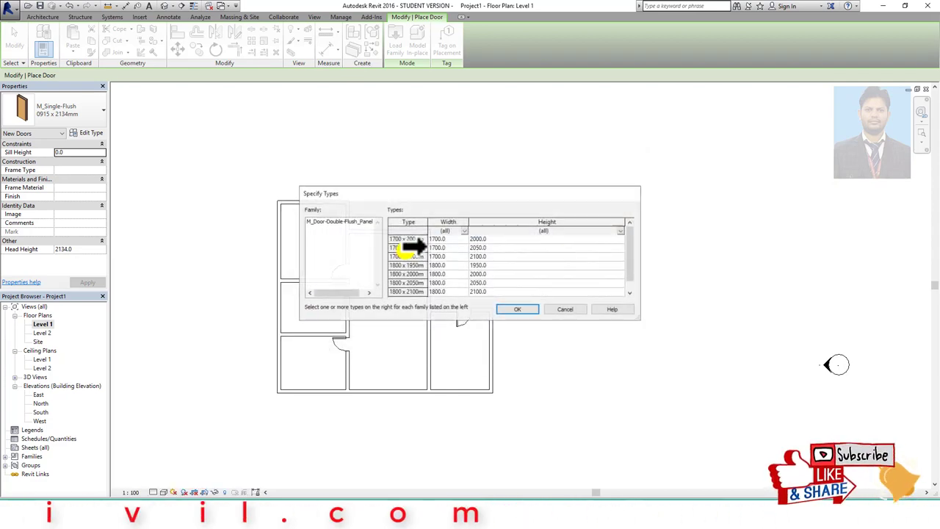
left_click(523, 307)
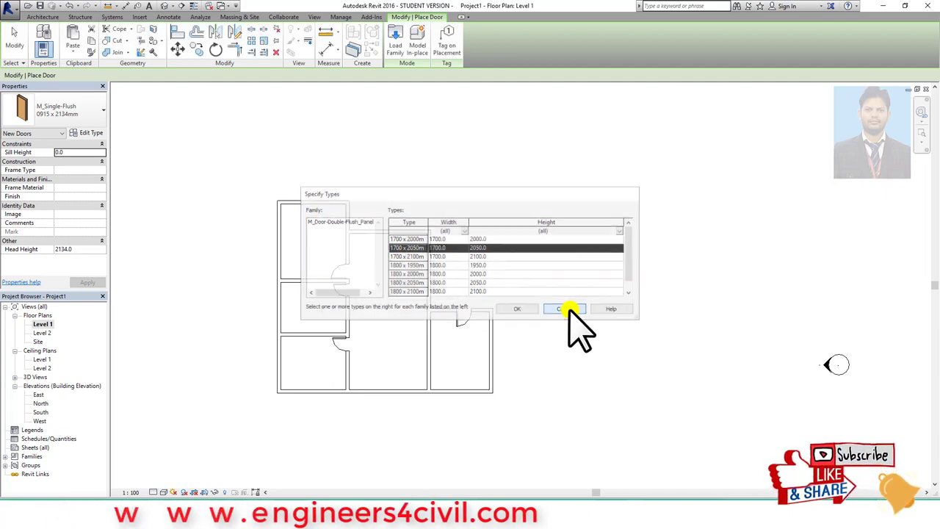
Step: Load the M_Door-Overhead-Rolling.rfa family after previewing other door families
left_click(397, 45)
left_click(400, 207)
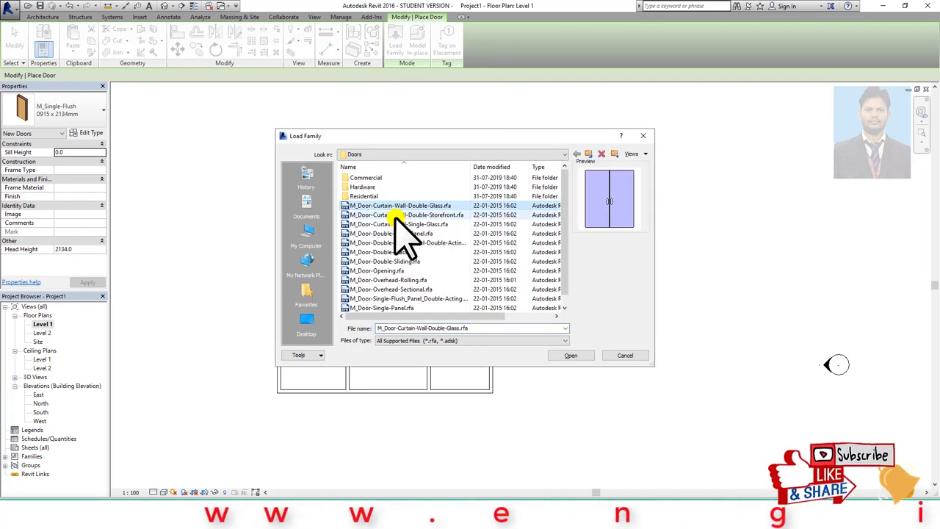
key("Down")
key("Down")
key("Down")
key("Down")
key("Down")
key("Down")
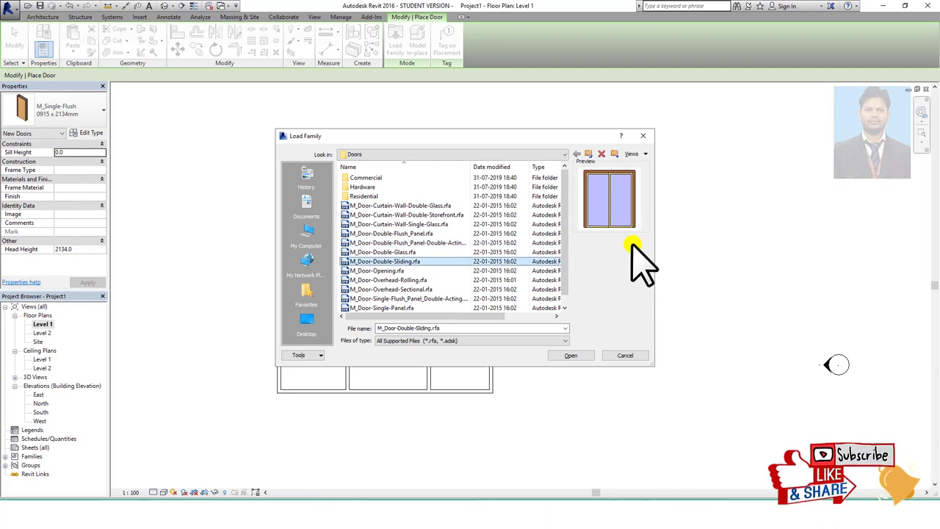
key("Down")
key("Down")
key("Down")
key("Down")
key("Down")
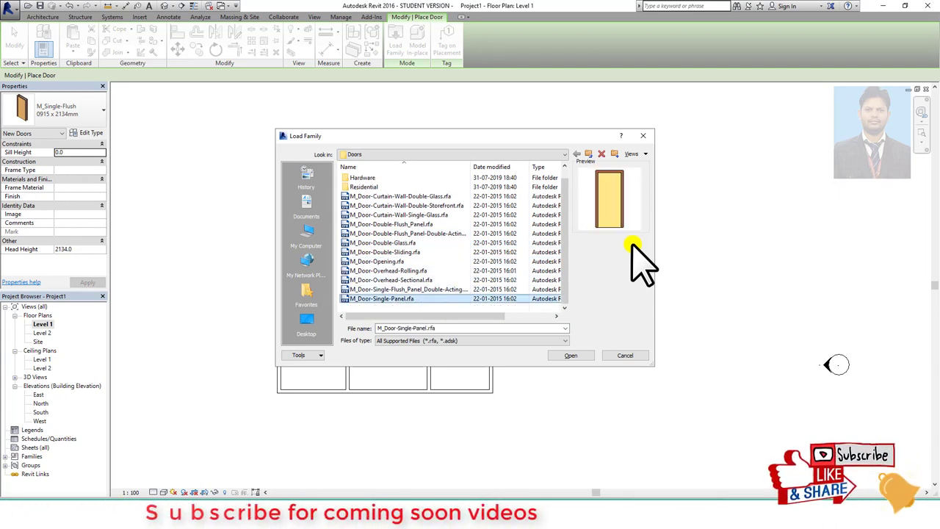
key("Up")
key("Up")
key("Up")
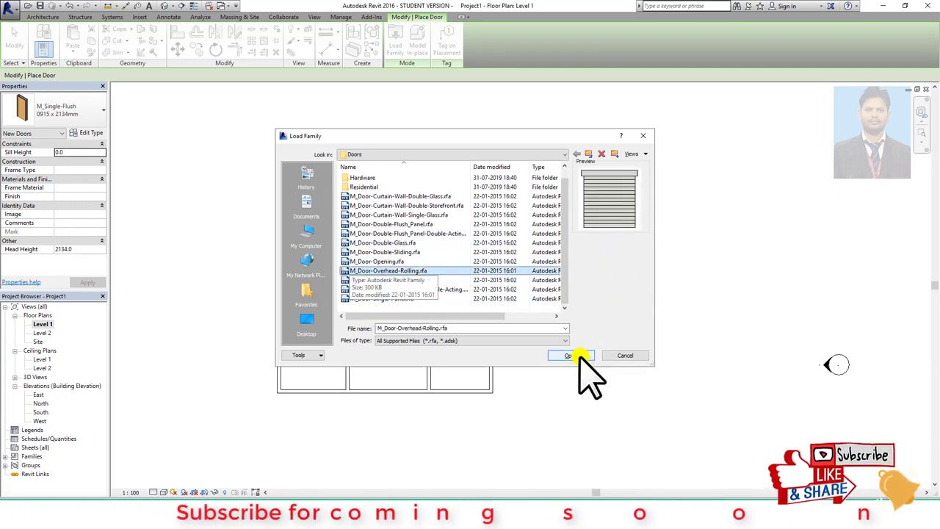
left_click(579, 357)
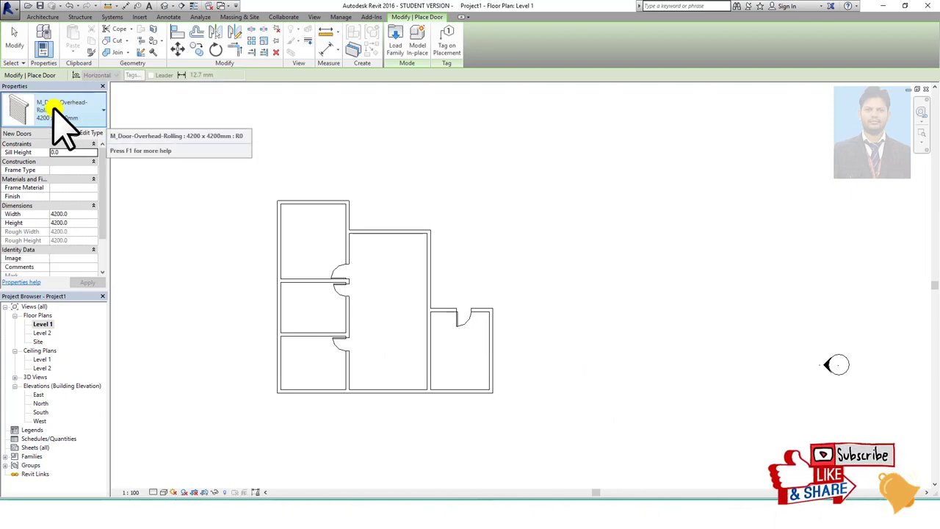
Step: Place the 4200 x 4200mm overhead rolling door in the right room's bottom wall
left_click(466, 390)
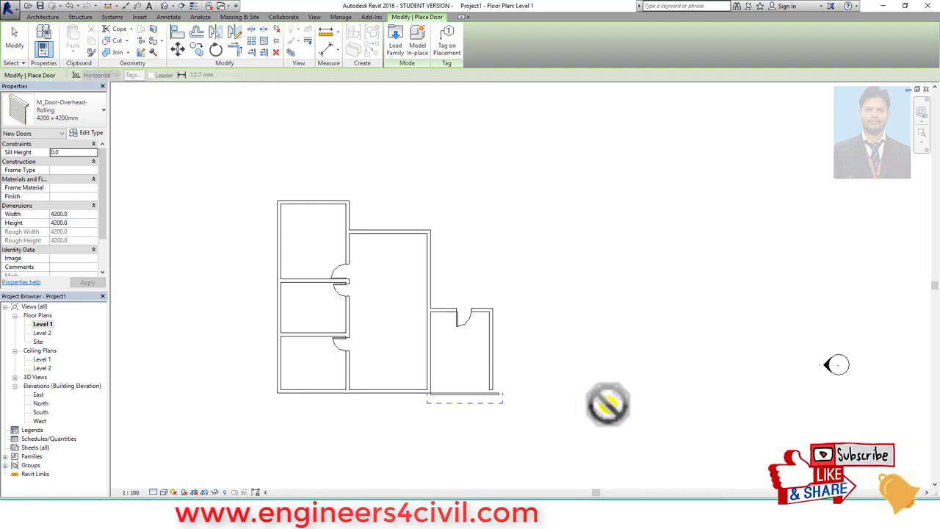
scroll(533, 379, "up", 2)
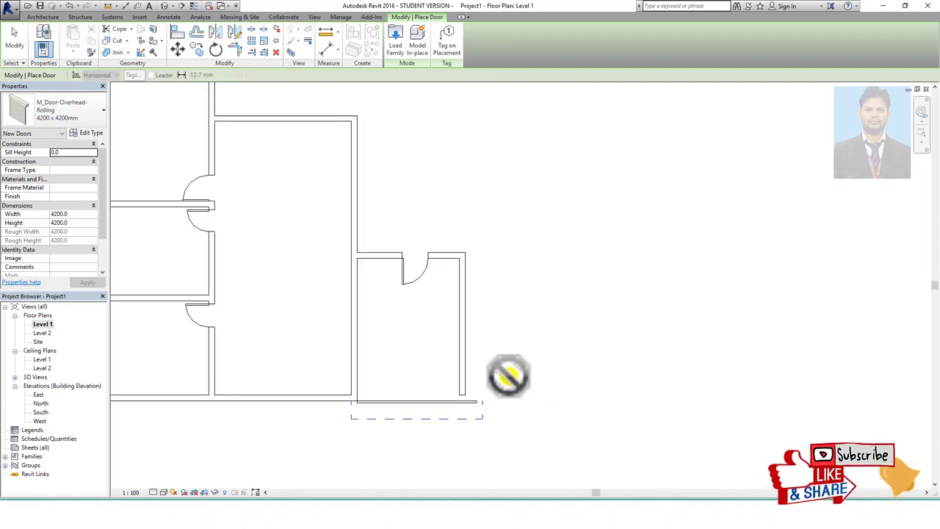
scroll(492, 375, "up", 1)
key("Escape")
Step: Move the small room's right wall farther to the right
middle_click_drag(550, 384, 562, 326)
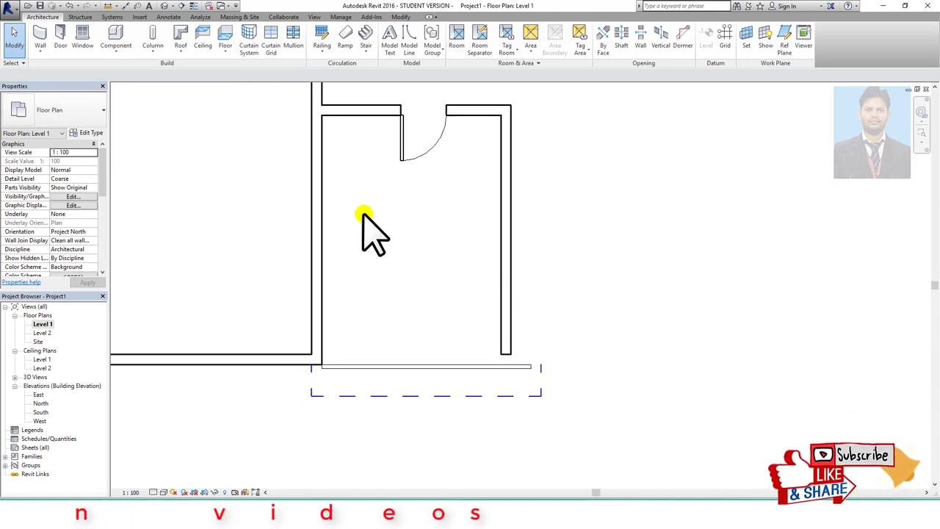
left_click(506, 260)
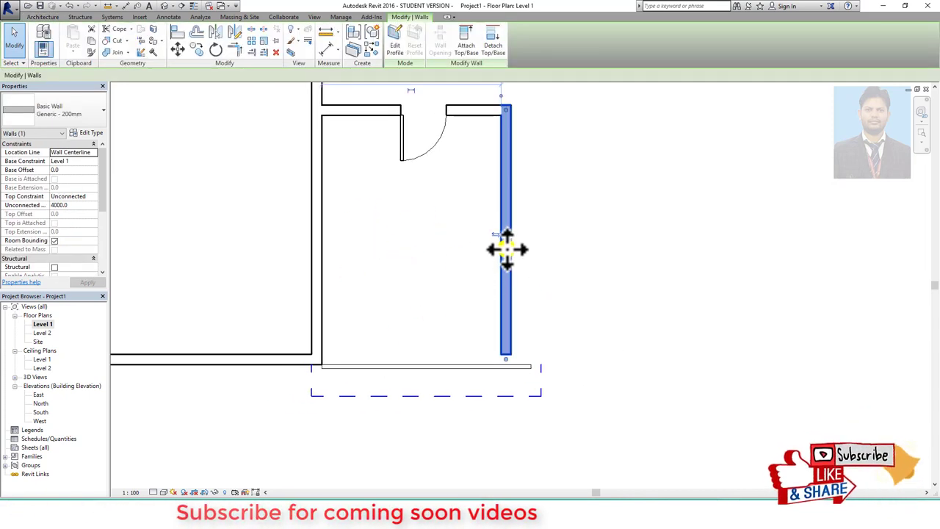
left_click_drag(512, 250, 530, 250)
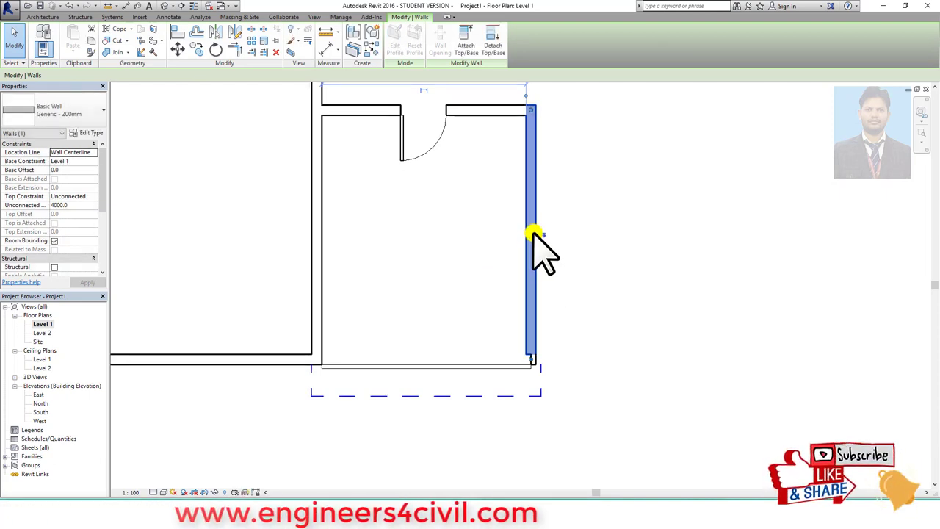
left_click(657, 325)
scroll(654, 330, "down", 1)
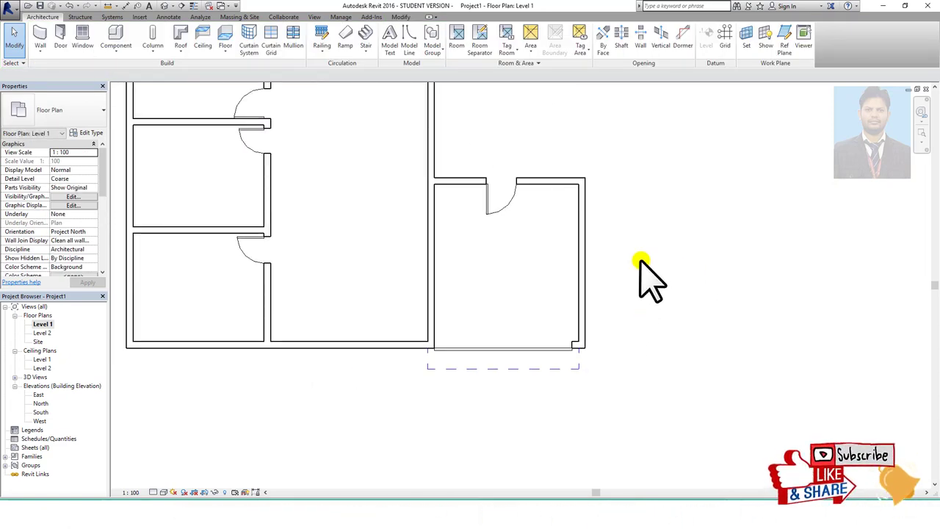
Step: Orbit the 3D model to inspect the rolling and interior doors, then return to Level 1
left_click(158, 8)
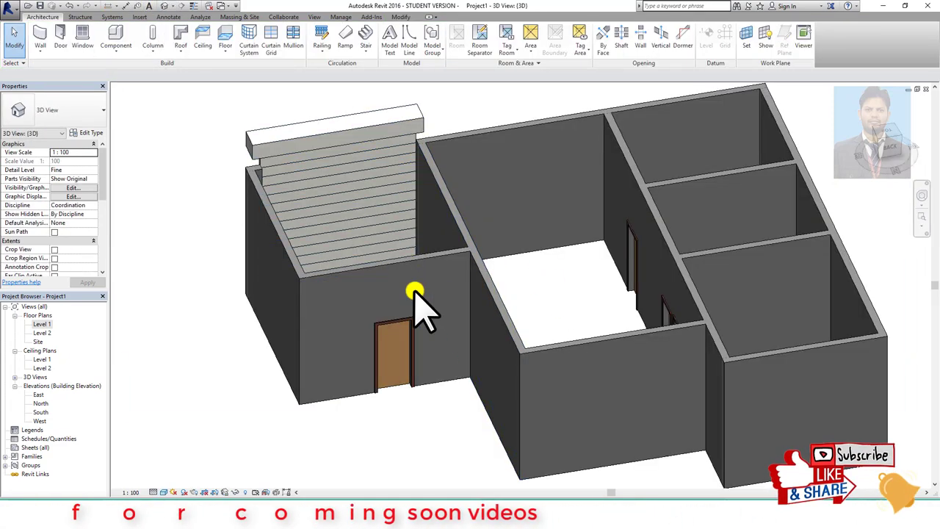
left_click(874, 188)
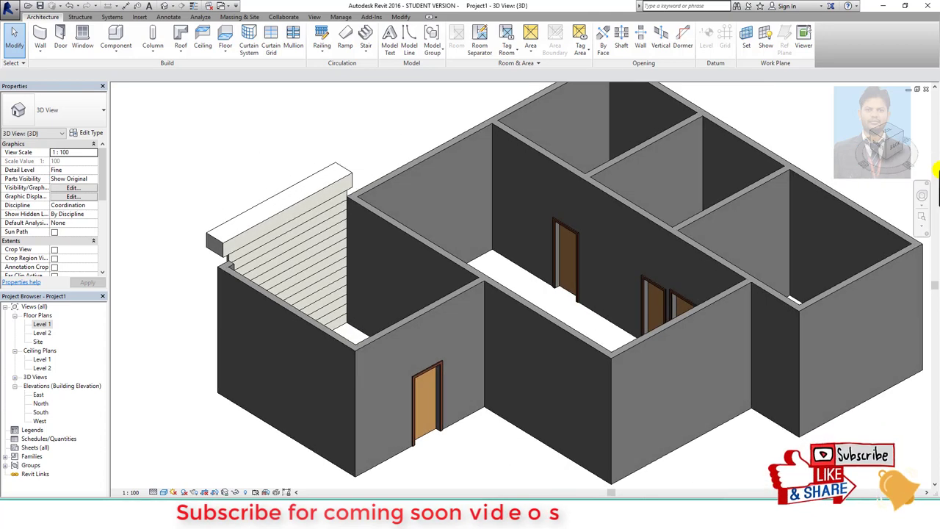
mouse_move(860, 168)
left_mouse_down()
mouse_move(867, 174)
mouse_move(184, 210)
left_mouse_up()
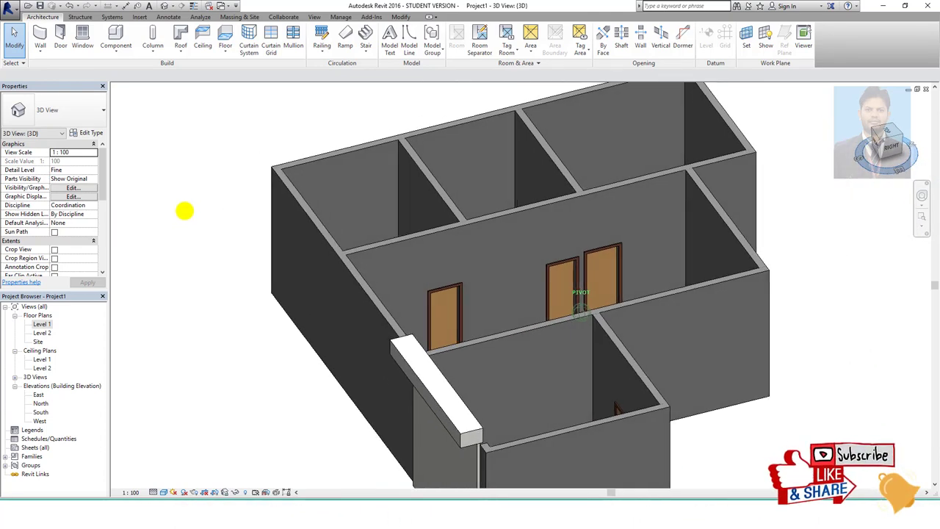
scroll(498, 399, "up", 2)
middle_click_drag(497, 399, 504, 279)
left_click(429, 283)
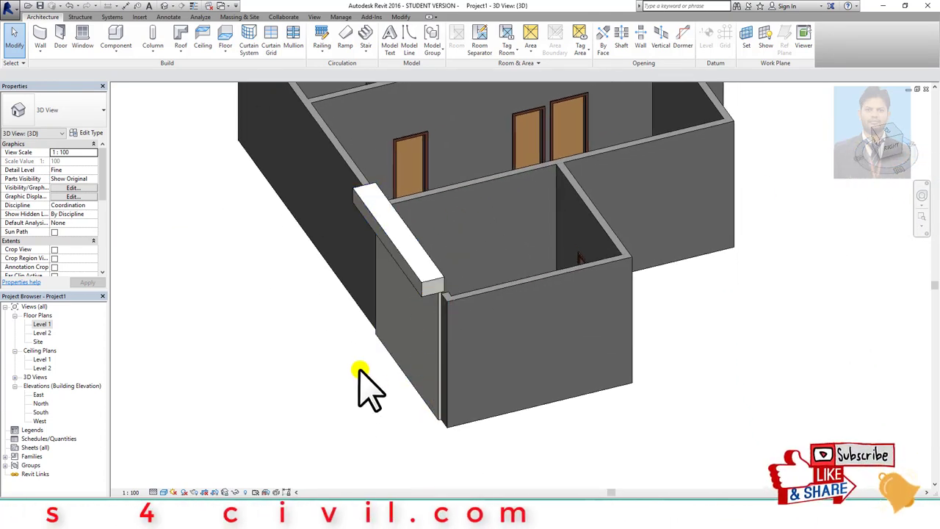
double_click(42, 324)
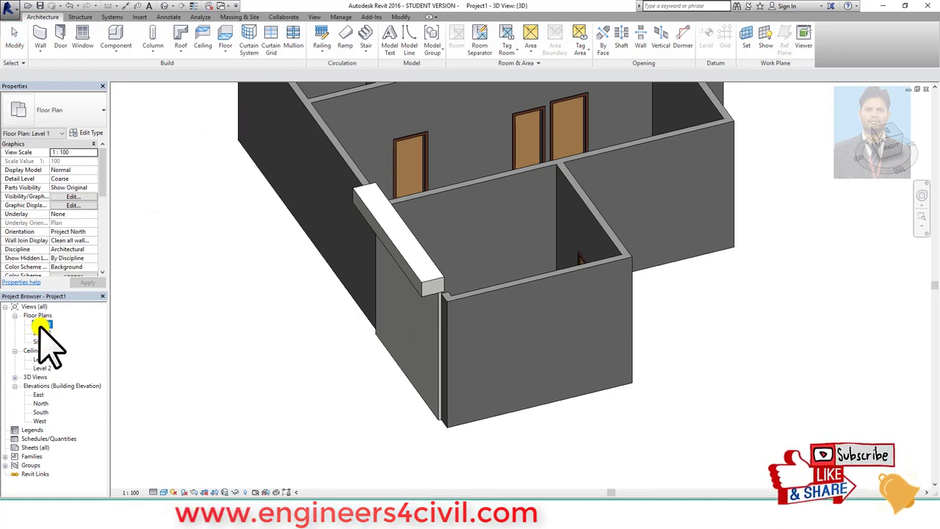
Step: Flip the overhead rolling door to face the other way
left_click(499, 355)
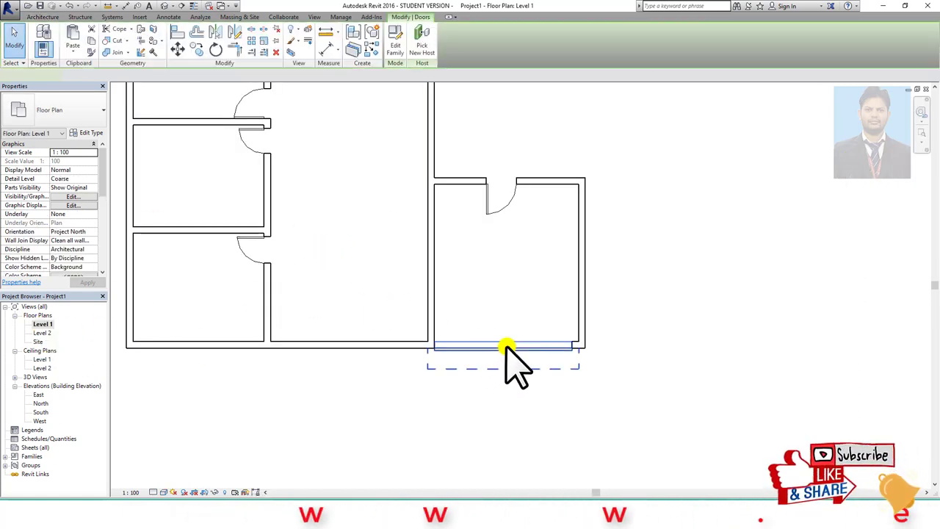
left_click(512, 328)
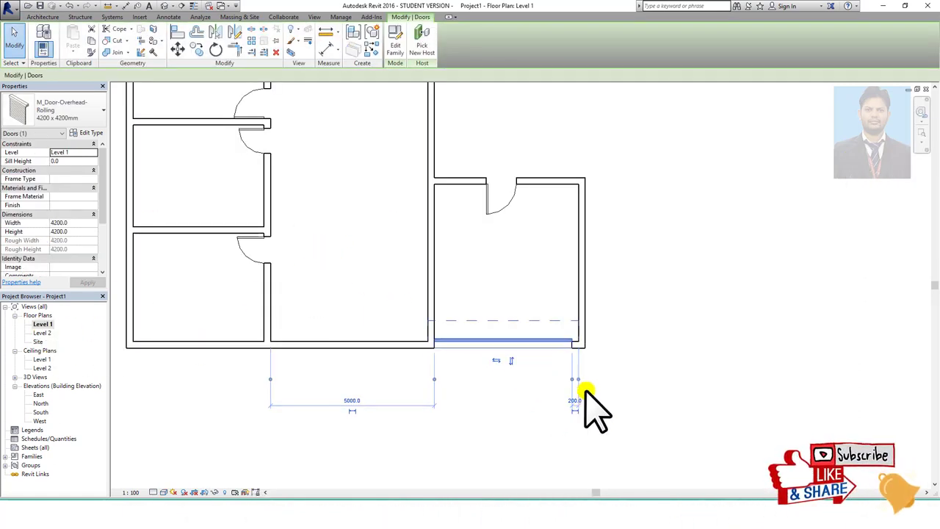
left_click(665, 327)
Step: Delete the single-flush door and the overhead rolling door from the right room
left_click(504, 205)
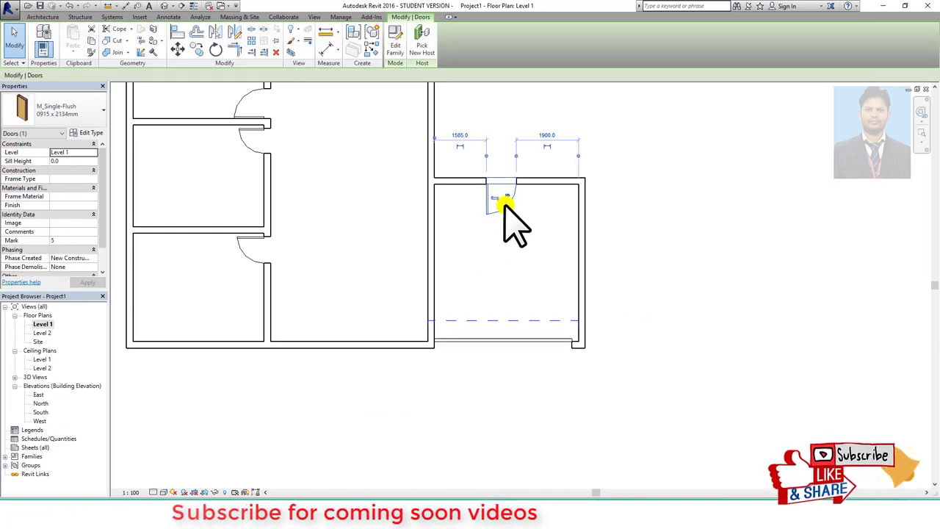
key("Delete")
left_click(530, 324)
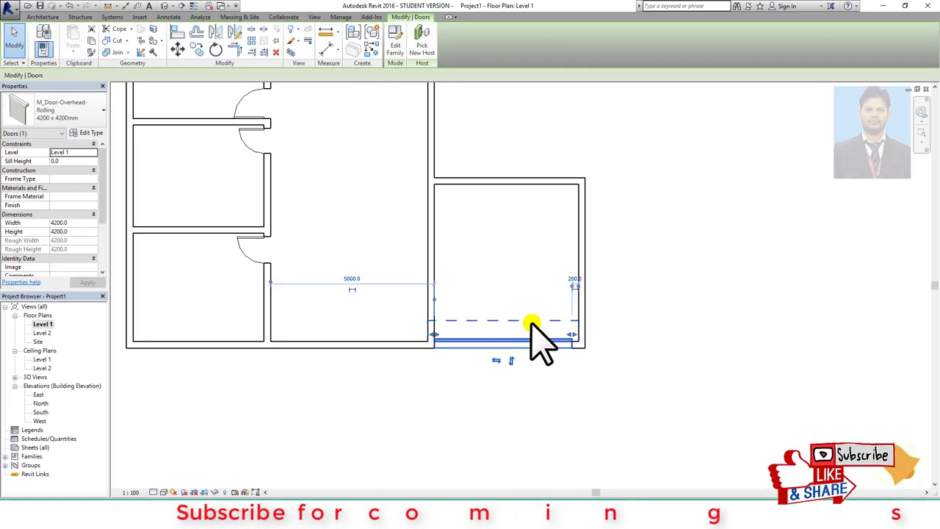
key("Delete")
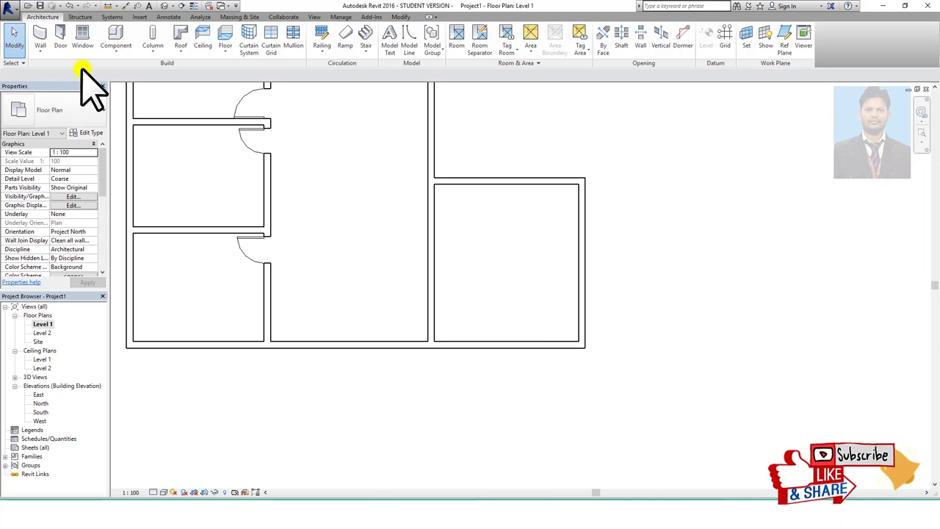
left_click(60, 41)
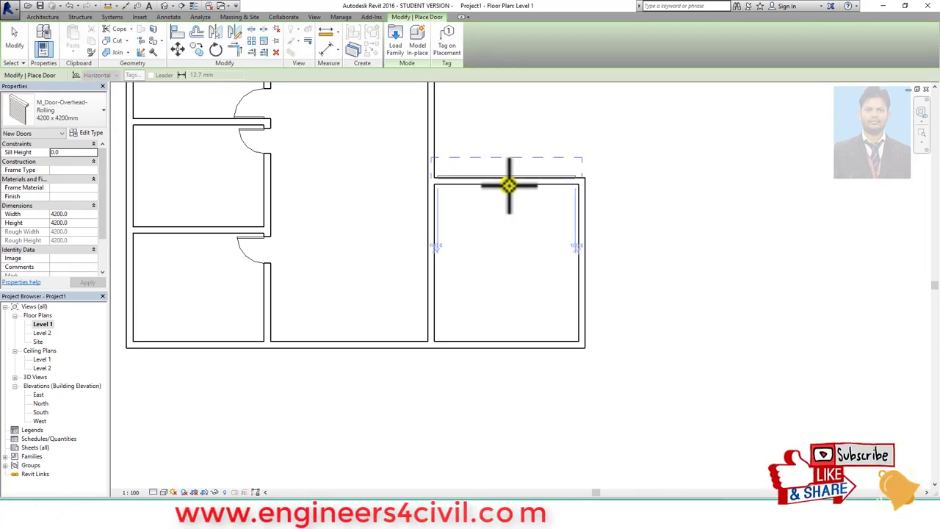
Step: Place an M_Door-Overhead-Rolling door in the right-hand room's top wall and orbit the 3D view to it
left_click(508, 183)
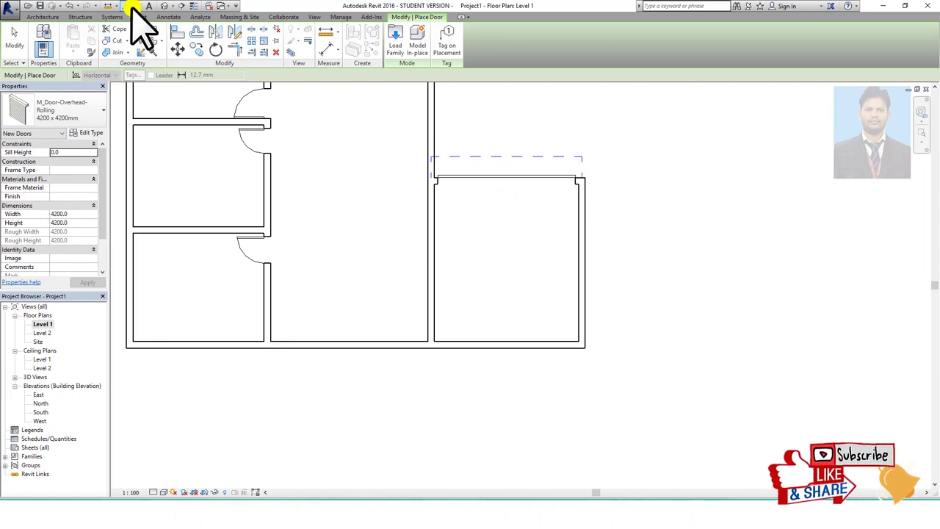
left_click(162, 7)
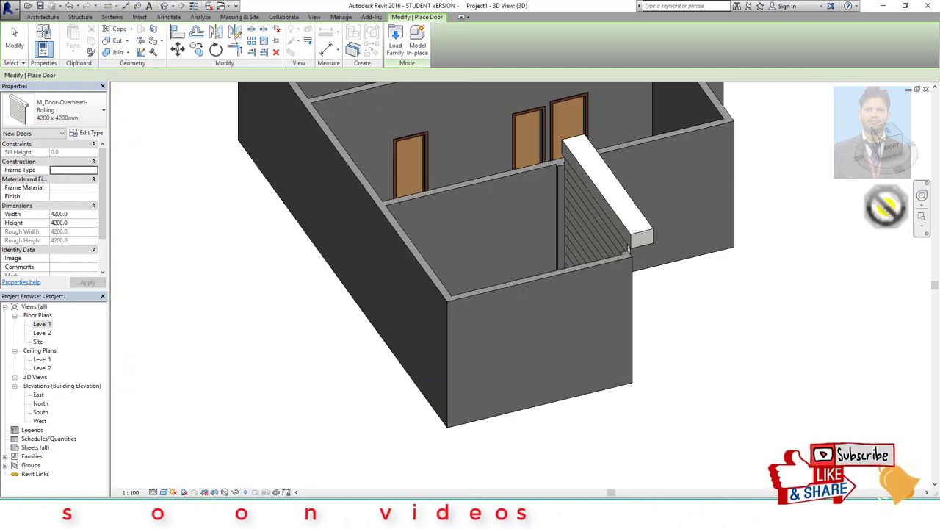
left_click_drag(916, 184, 772, 195)
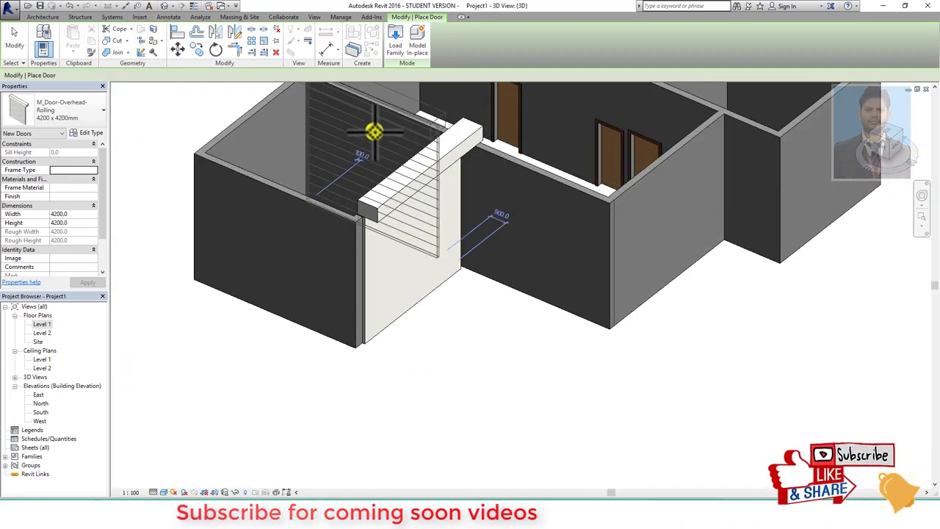
Step: Finish placing the rolling door, inspect it in 3D, and return to the Level 1 plan
left_click(405, 172)
key("Escape")
key("Escape")
left_click(416, 178)
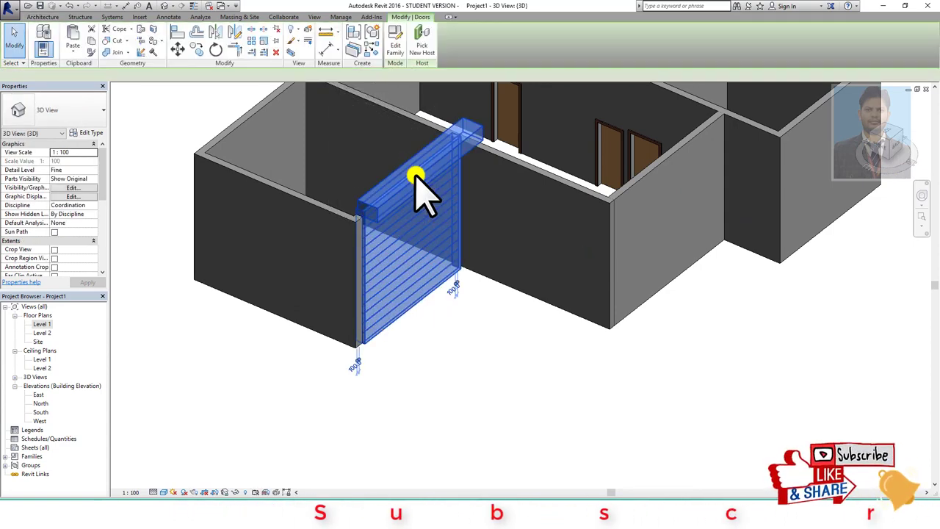
left_click(523, 323)
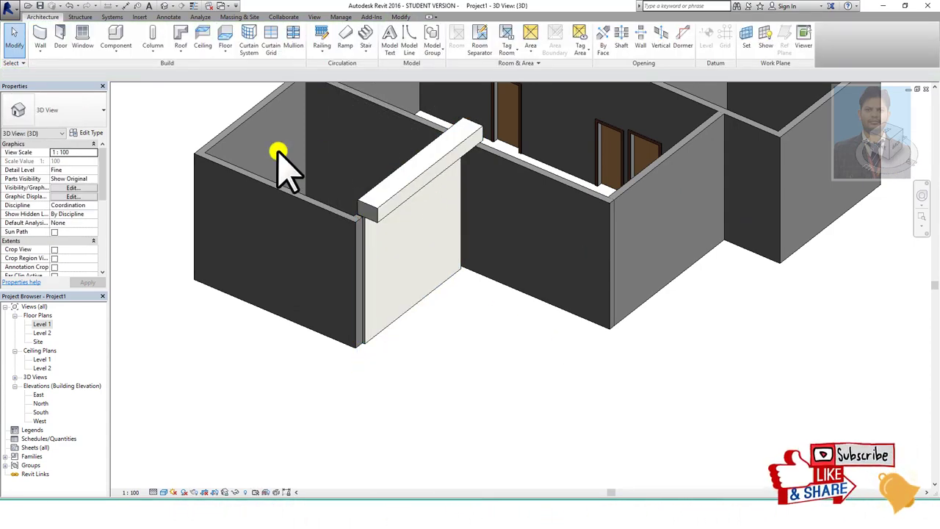
double_click(38, 324)
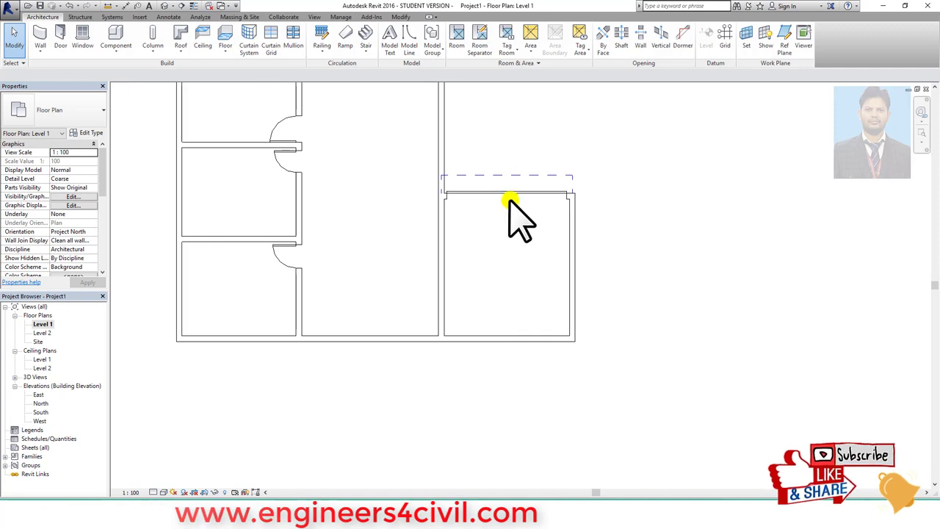
Step: Flip the top-wall rolling door so it faces into the room
left_click(514, 193)
left_click(501, 210)
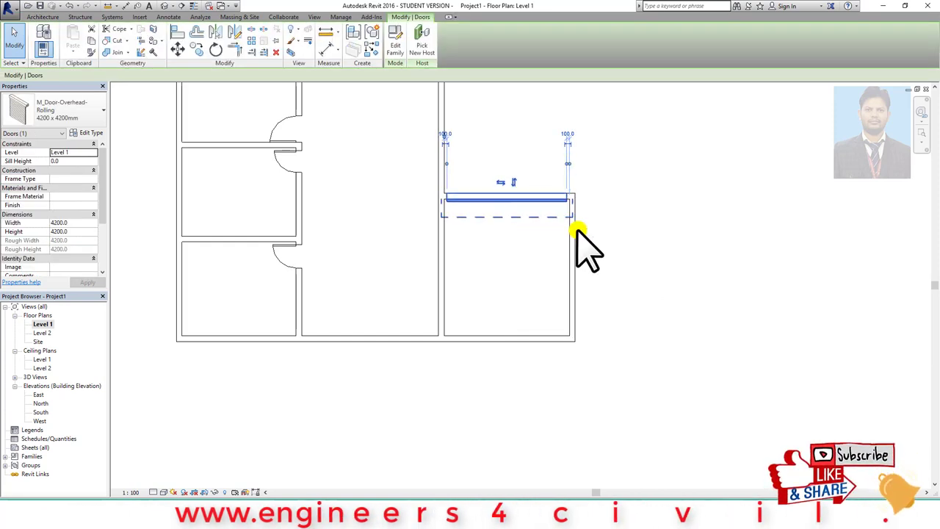
left_click(652, 236)
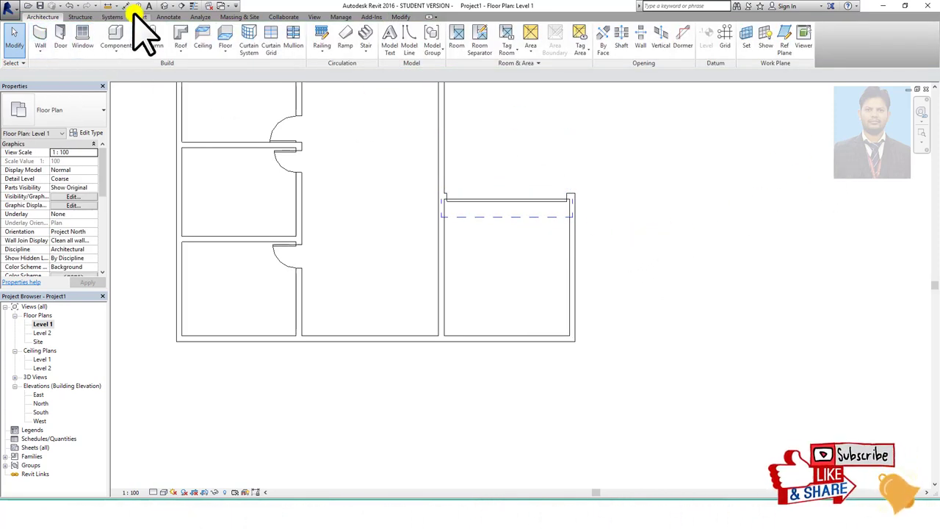
Step: Check the flipped rolling door in the 3D view, then go back to the Level 1 plan for another door
left_click(158, 9)
mouse_move(550, 277)
middle_mouse_down()
mouse_move(446, 340)
mouse_move(403, 342)
middle_mouse_up()
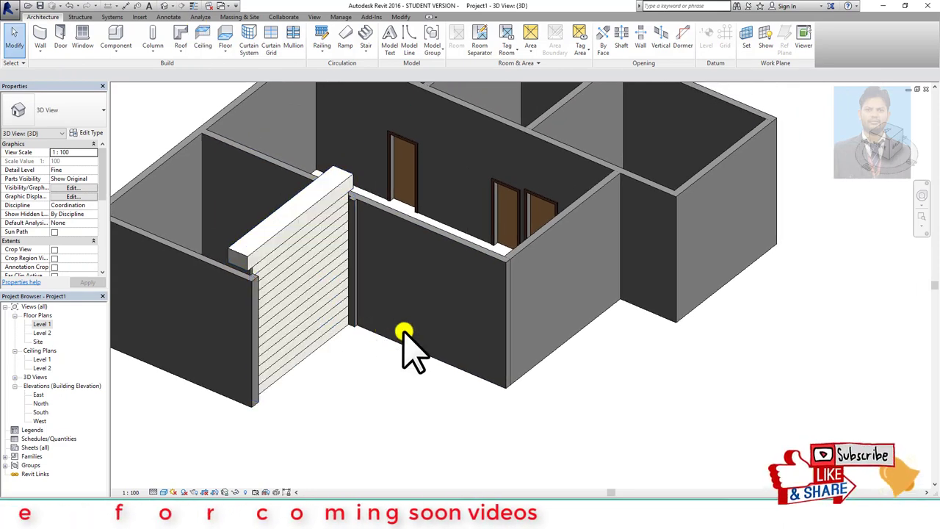
scroll(315, 352, "down", 3)
scroll(371, 388, "down", 1)
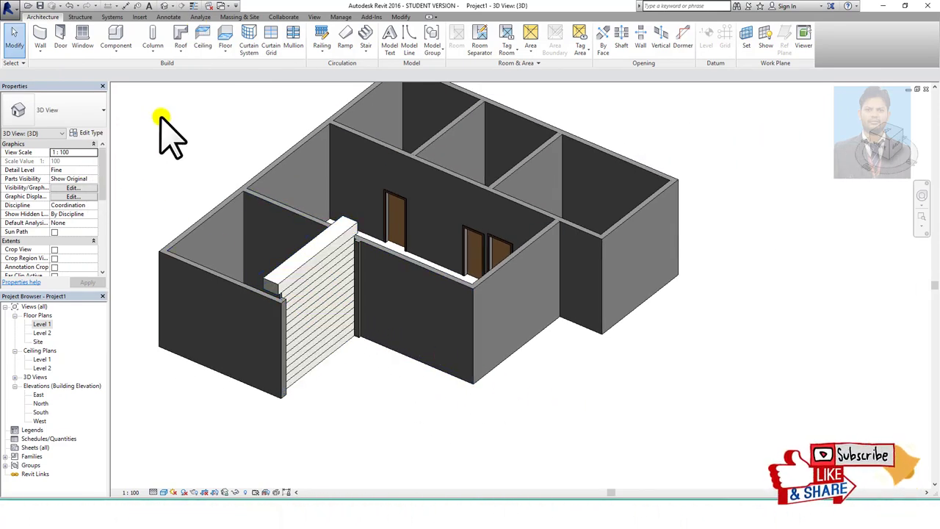
double_click(42, 324)
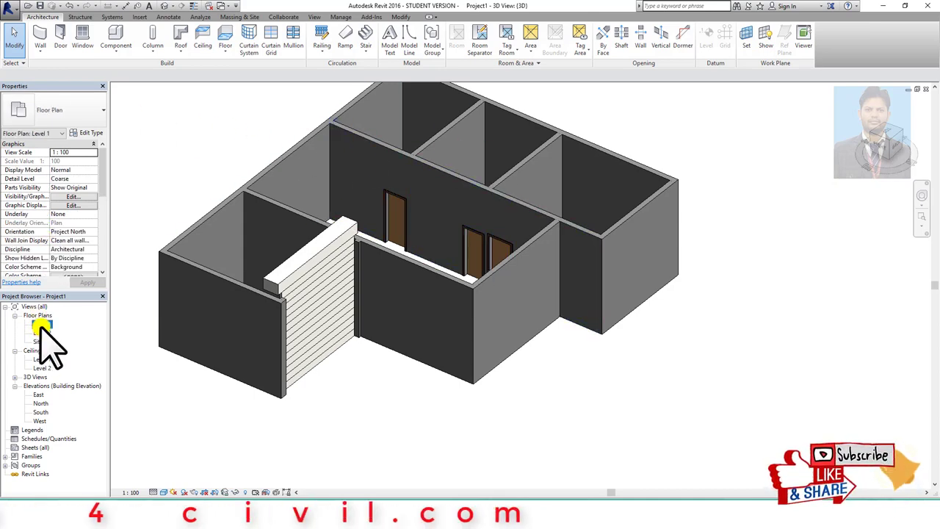
left_click(61, 37)
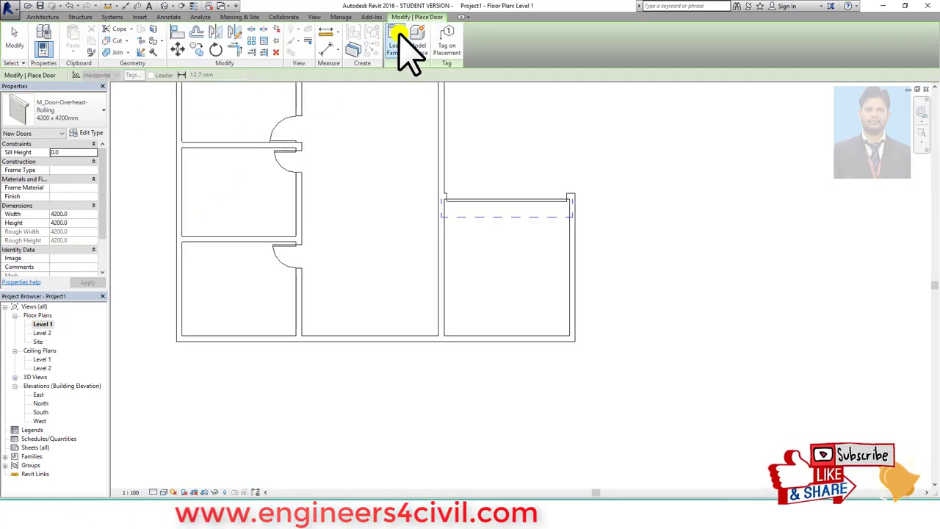
Step: Browse the door family library, looking through the Commercial door folder
left_click(397, 37)
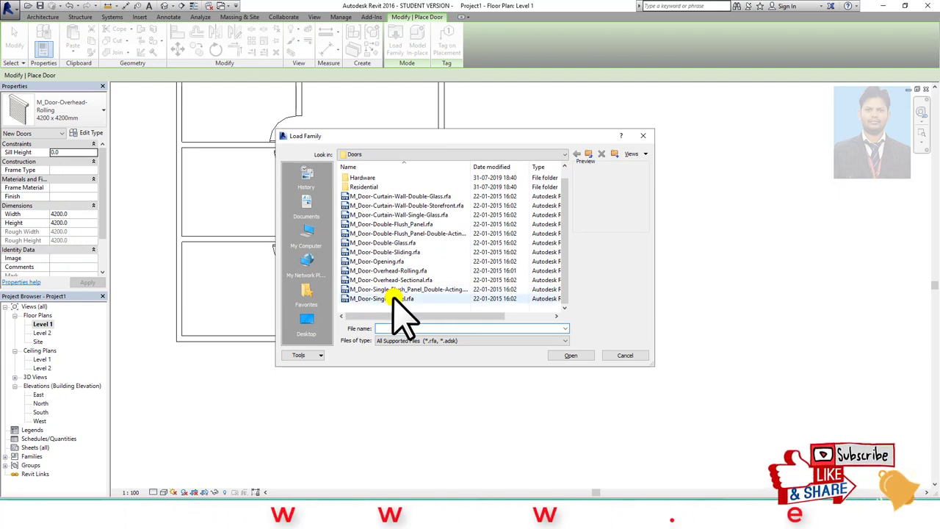
left_click(395, 298)
key("Up")
key("Up")
key("Up")
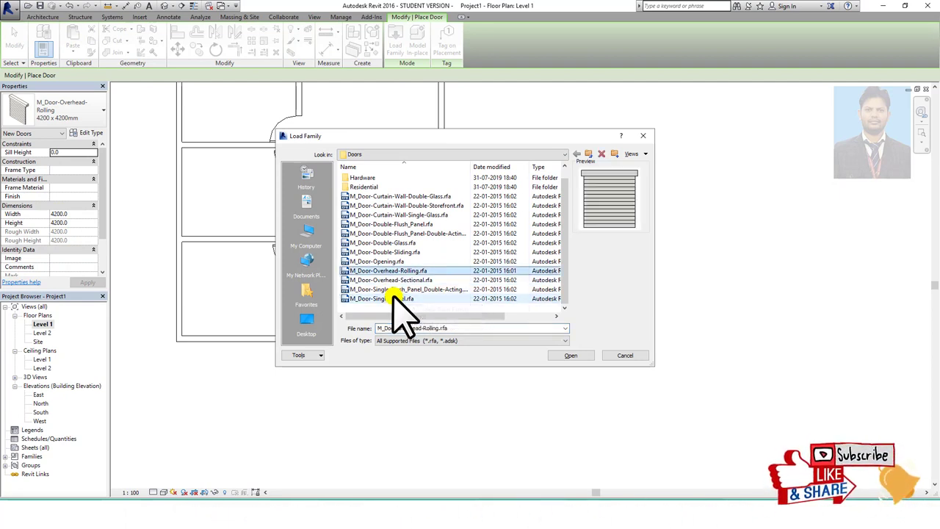
key("Up")
key("Up")
key("Up")
key("Up")
key("Up")
key("Up")
key("Up")
key("Up")
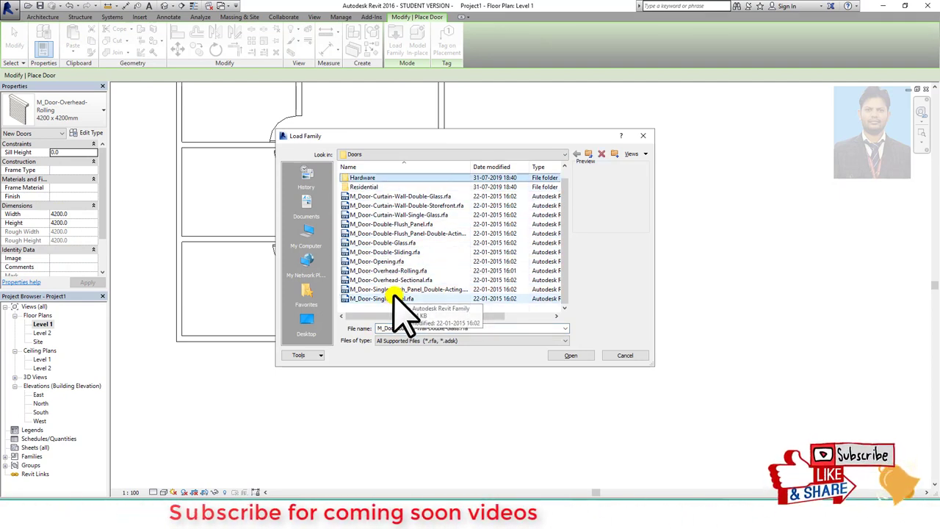
key("Up")
key("Up")
key("Up")
double_click(382, 180)
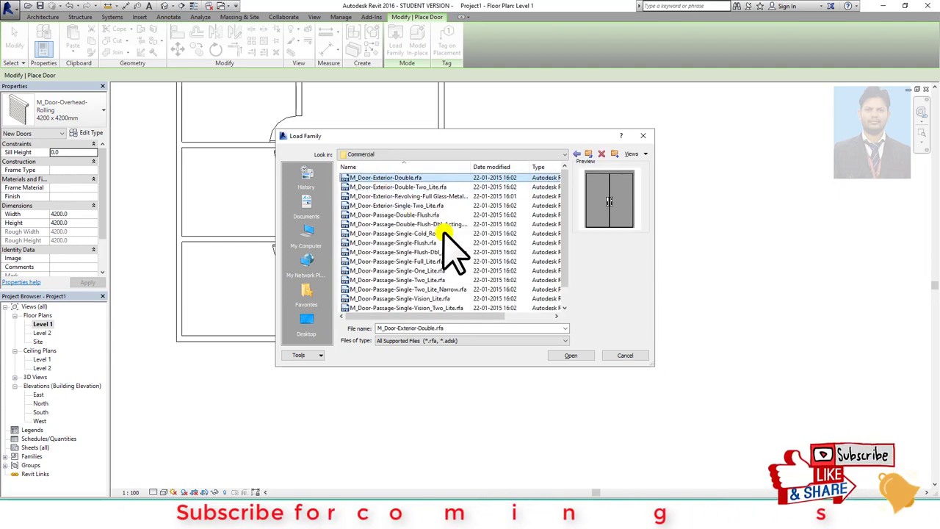
key("Down")
key("Down")
key("Down")
key("Down")
key("Down")
key("Down")
key("Down")
key("Down")
key("Down")
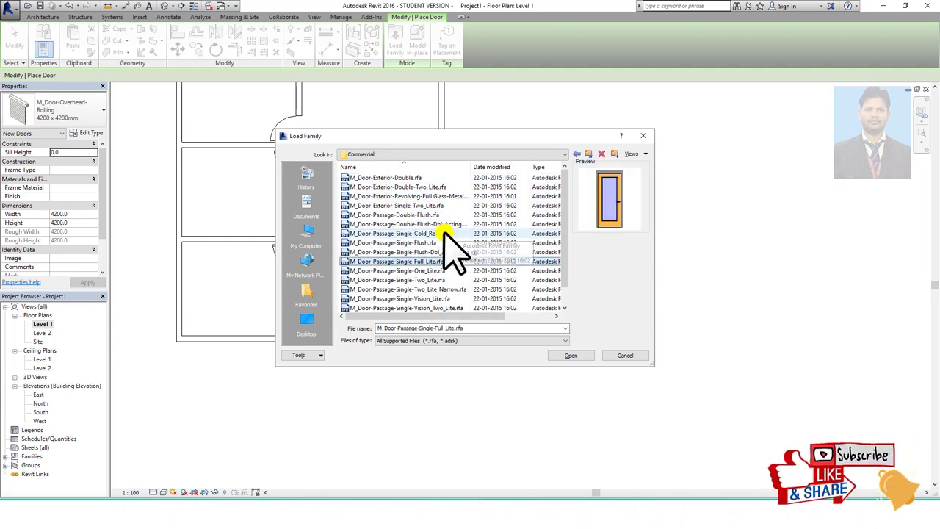
key("Down")
key("Down")
key("Down")
key("Down")
key("Down")
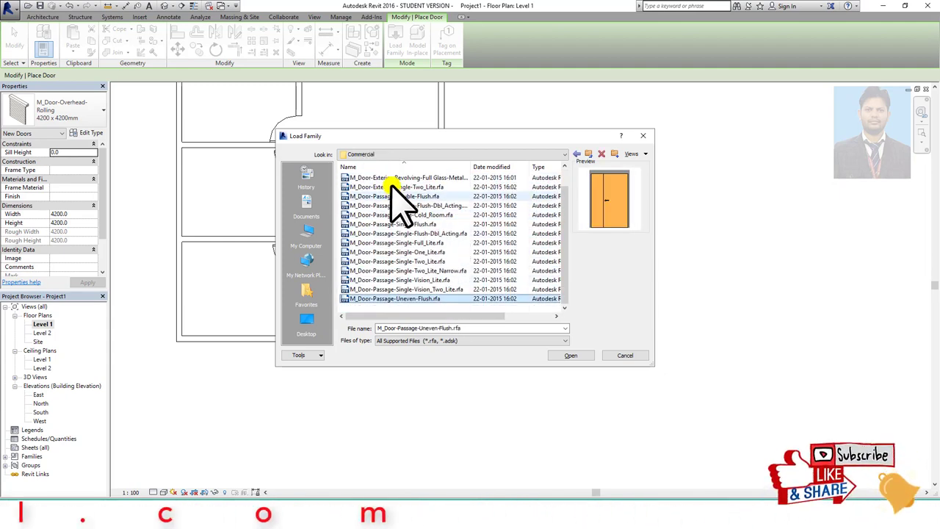
key("Down")
Step: Load M_Door-Exterior-Double-Full Glass-Wood_Clad.rfa from the Residential folder with its 1500 x 2000mm type
left_click(590, 154)
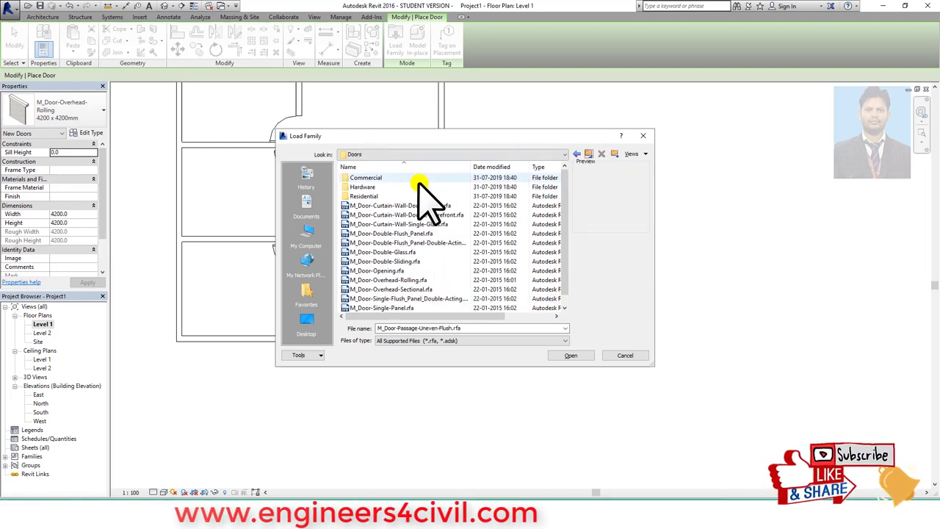
double_click(386, 186)
left_click(389, 178)
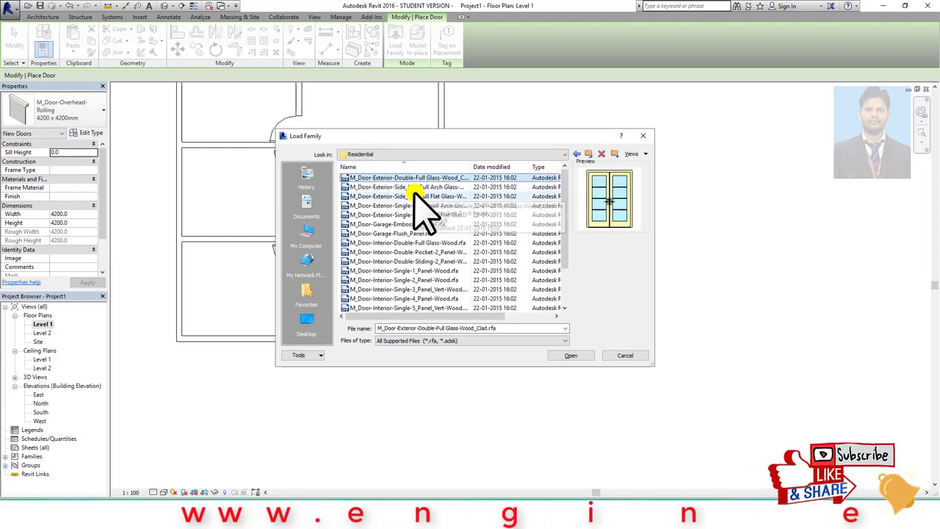
left_click(569, 356)
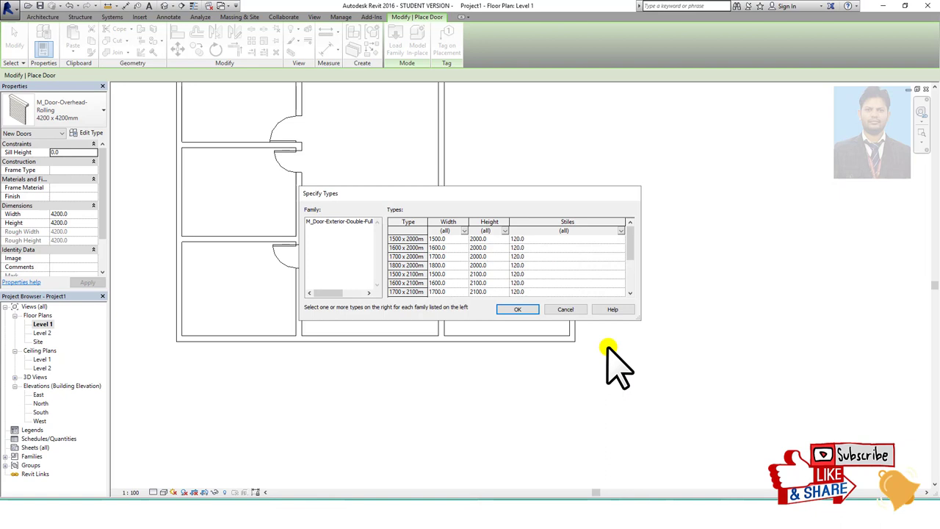
left_click(523, 311)
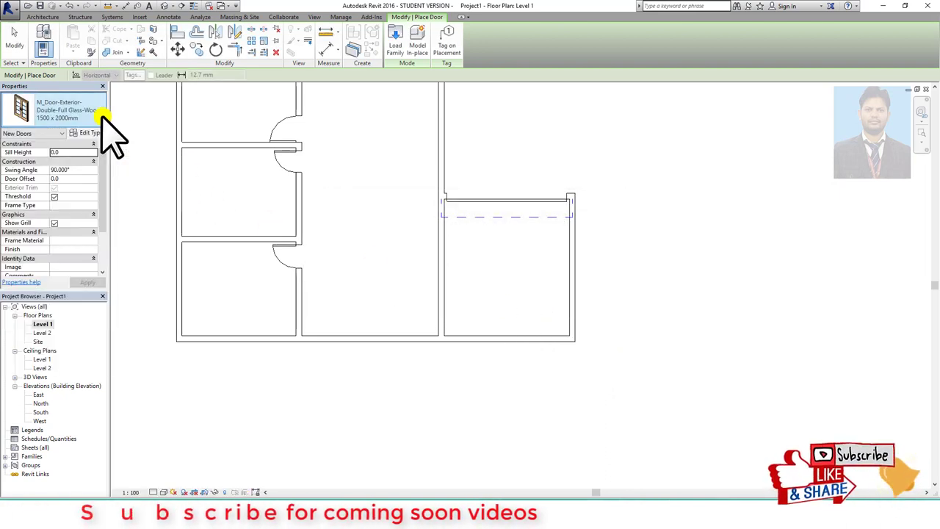
Step: Place the 1500 x 2000mm exterior double full-glass wood door in the central room's top wall
middle_click_drag(521, 260, 541, 448)
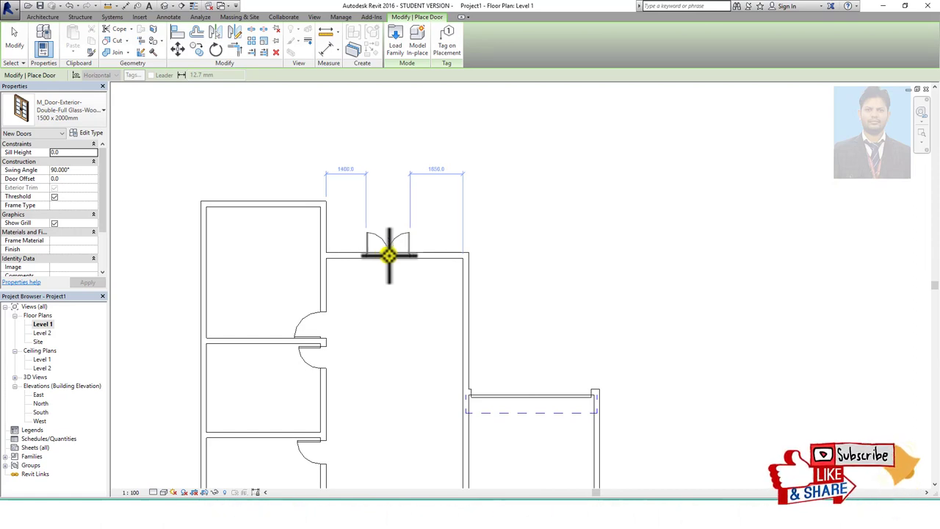
left_click(389, 254)
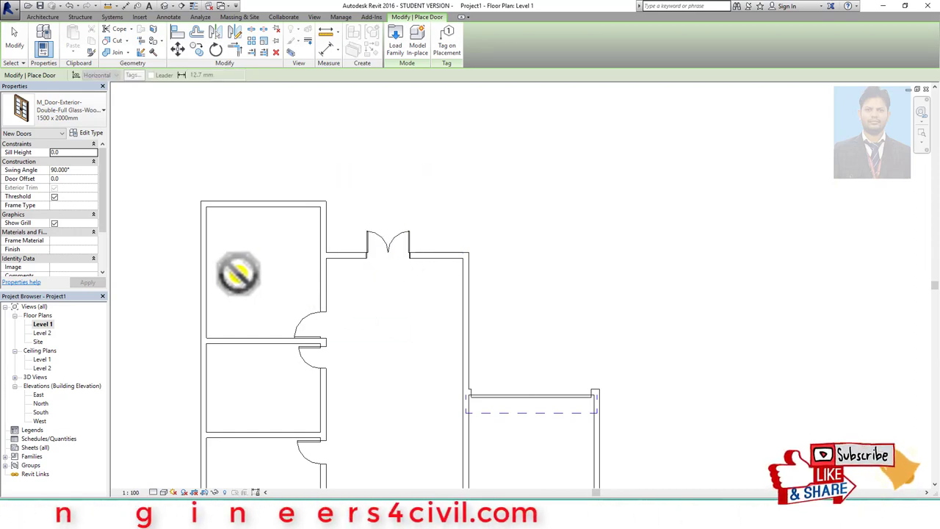
Step: Load the Interior-Double-Full Glass-Wood door and place it in the left room's top wall
left_click(401, 44)
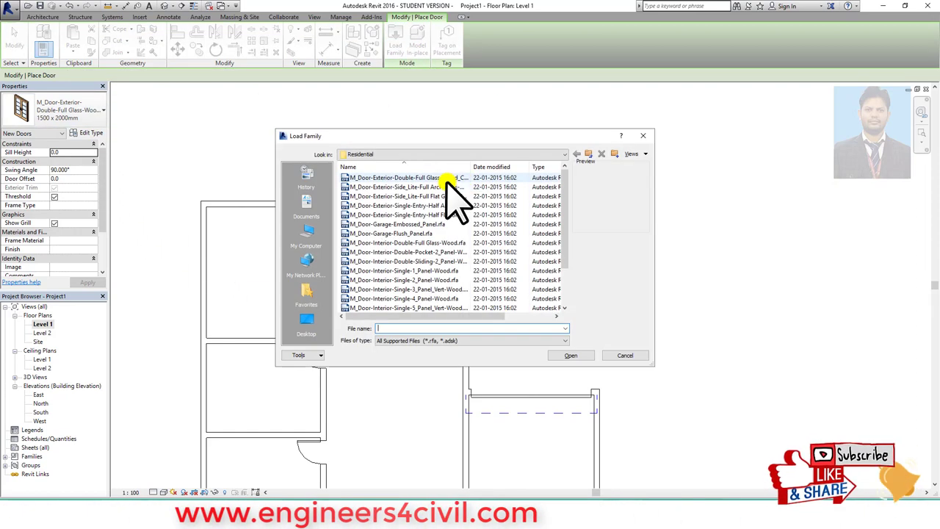
left_click(404, 188)
left_click(406, 214)
left_click(414, 243)
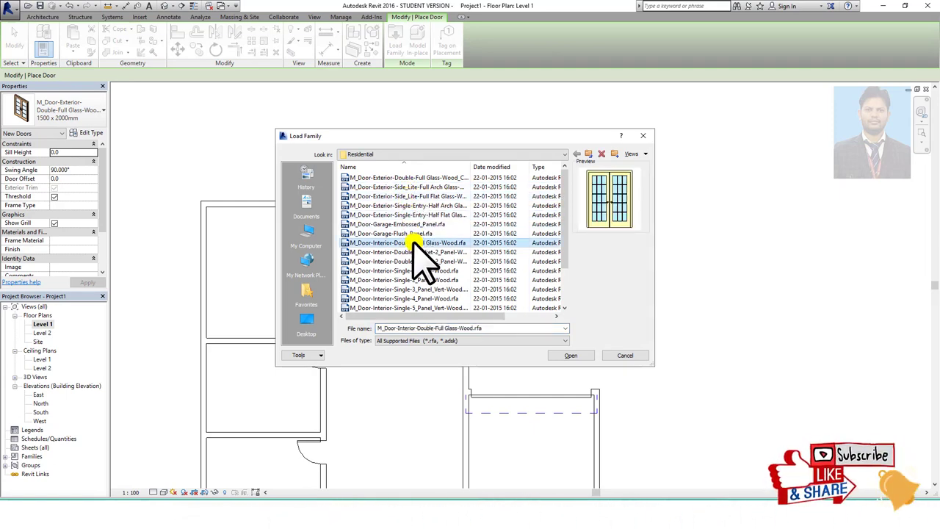
left_click(571, 356)
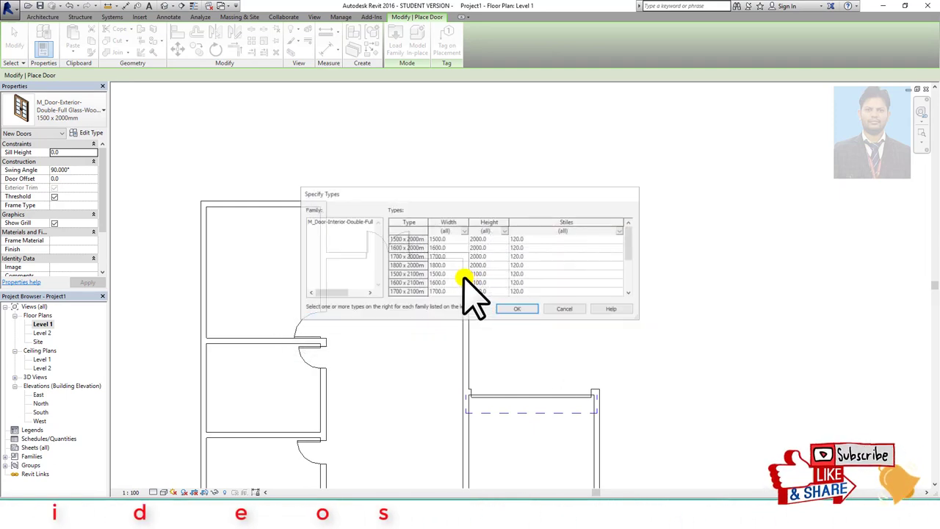
left_click(517, 309)
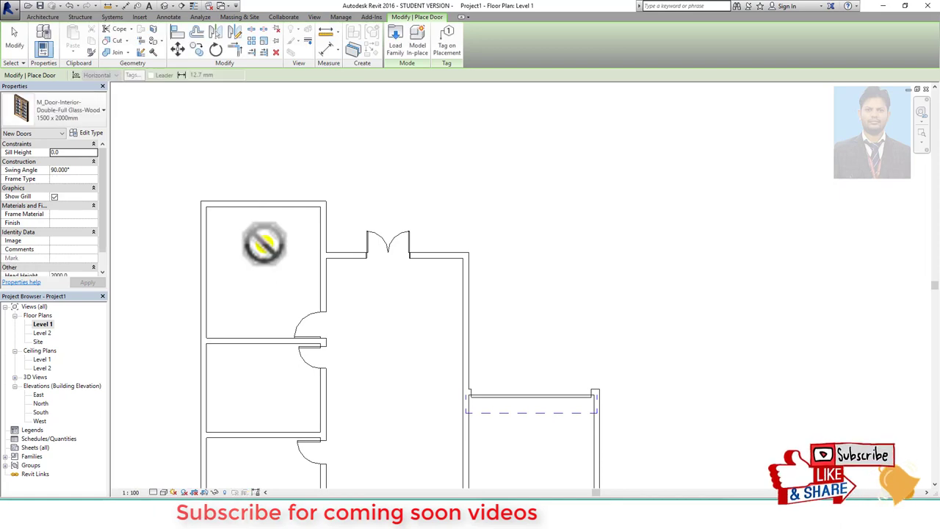
left_click(261, 202)
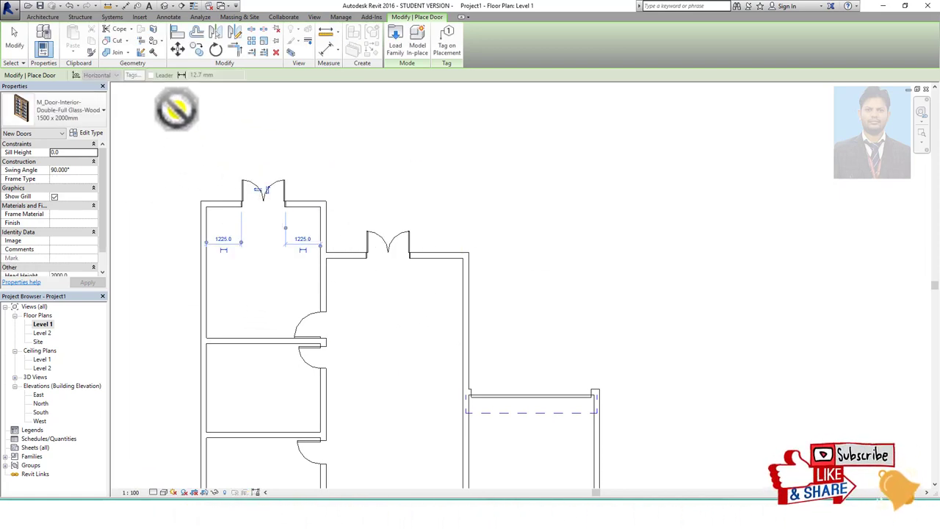
Step: Load the Interior-Single-4_Panel-Wood door, place it in the central room's right wall, and view in 3D
left_click(402, 45)
scroll(433, 253, "down", 3)
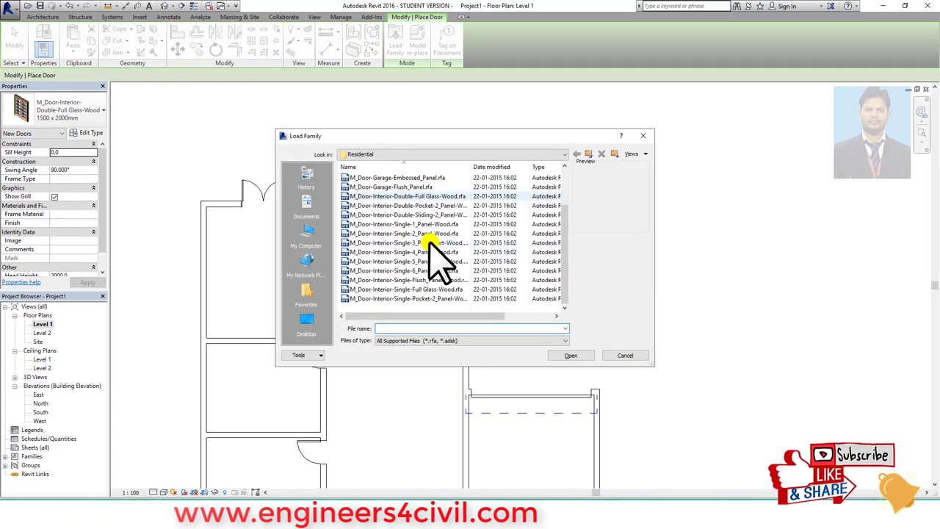
left_click(412, 252)
left_click(577, 358)
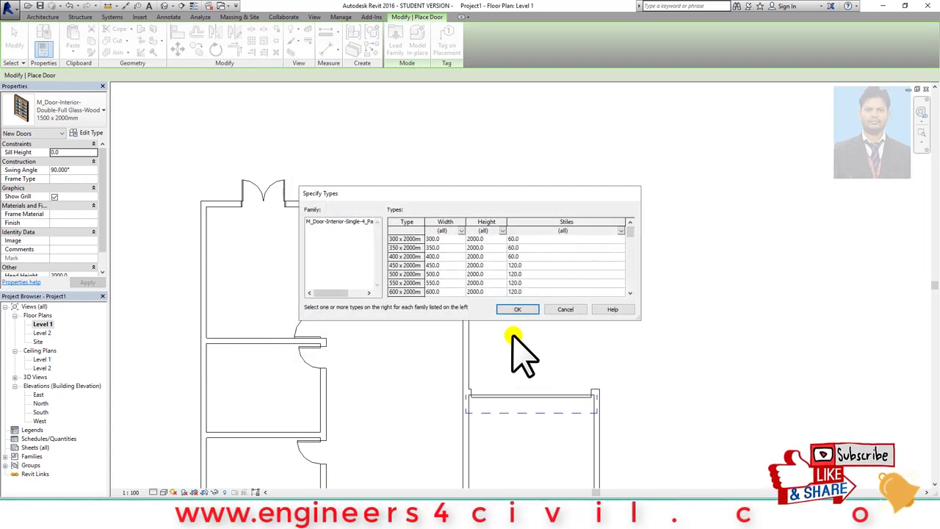
left_click(514, 312)
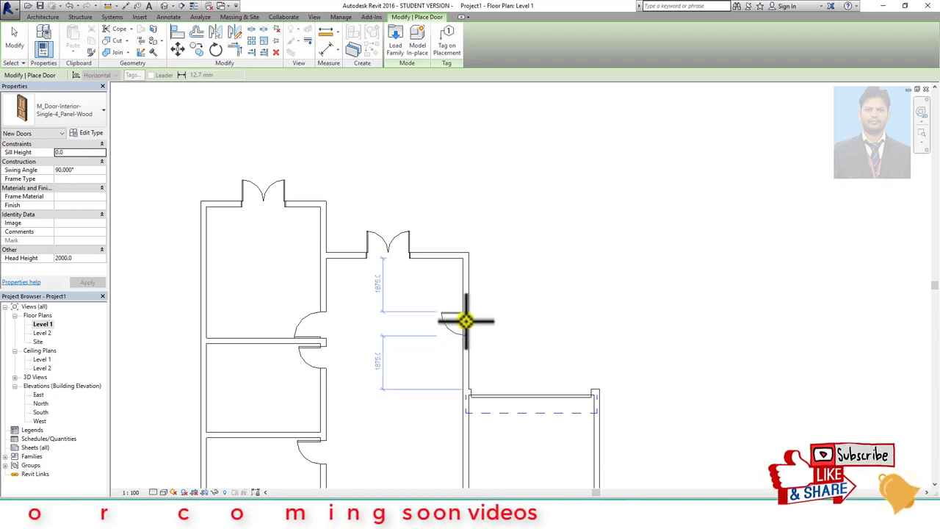
left_click(464, 323)
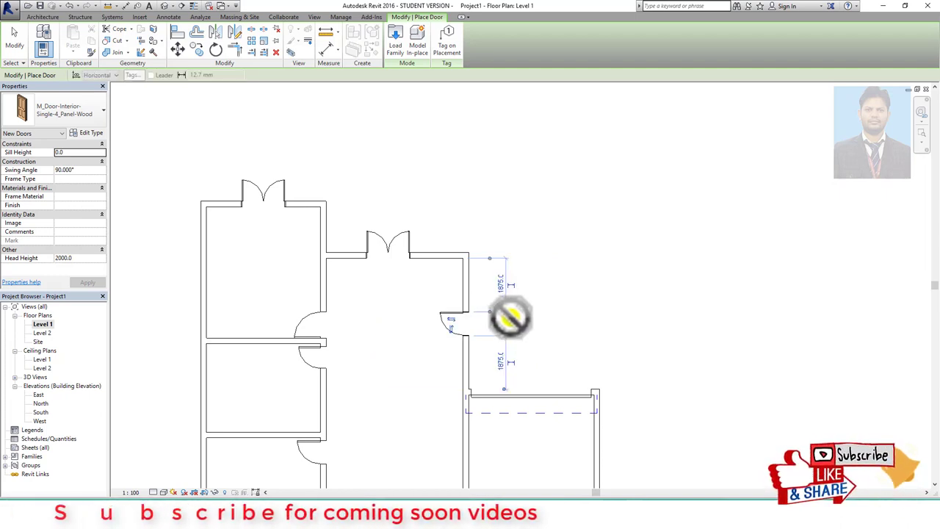
left_click(162, 6)
Step: Pan around the 3D model to inspect the new doors, including the front-wall glass door, then reopen Level 1
key("Escape")
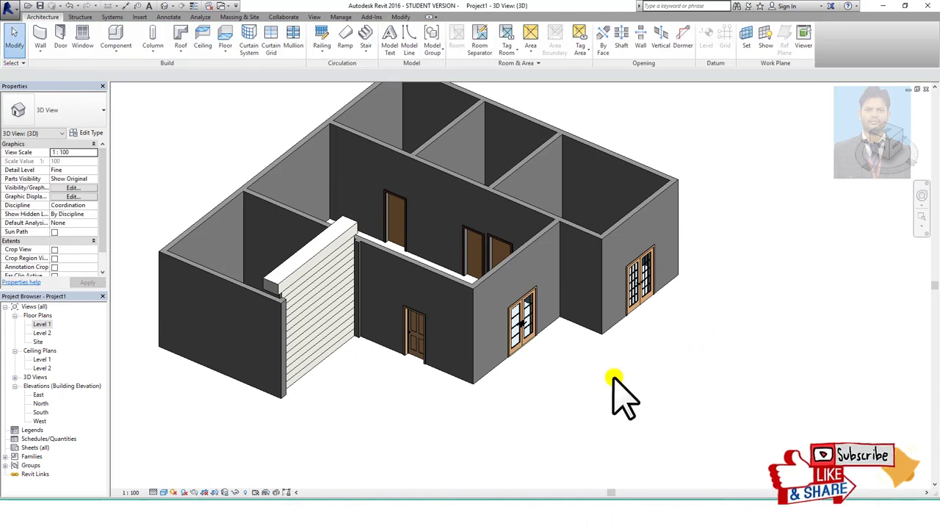
middle_click_drag(615, 388, 667, 367)
left_click(570, 316)
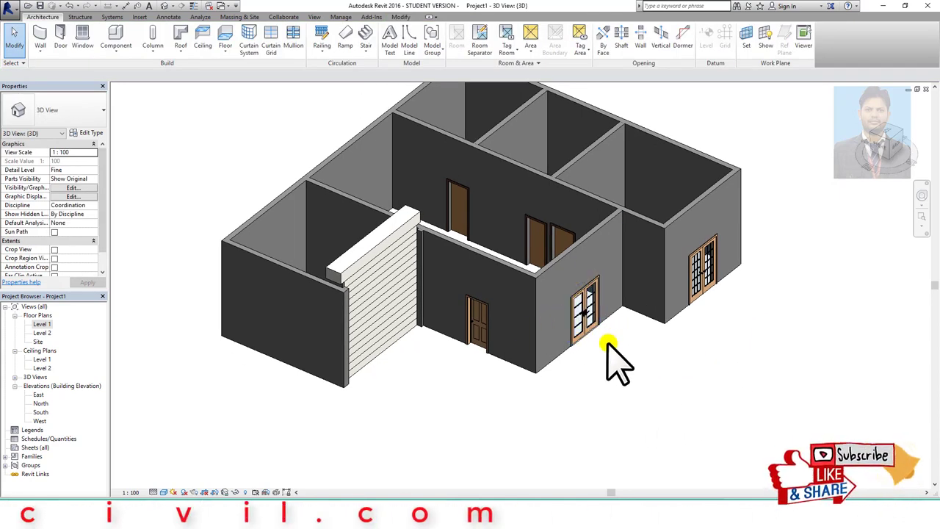
middle_click_drag(539, 384, 601, 468)
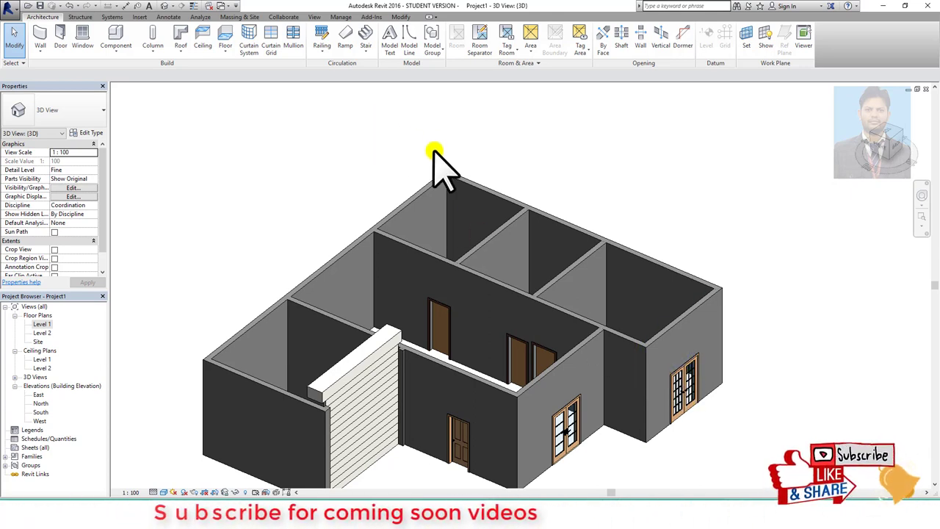
double_click(42, 324)
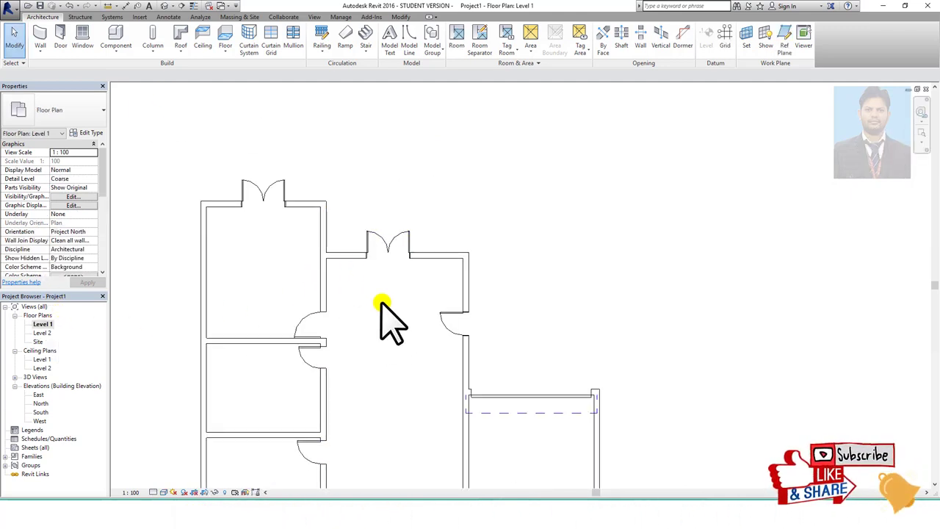
Step: Place a 4-panel interior door between the two left rooms with automatic tagging on placement
mouse_move(380, 303)
middle_mouse_down()
mouse_move(497, 263)
mouse_move(480, 260)
mouse_move(474, 308)
middle_mouse_up()
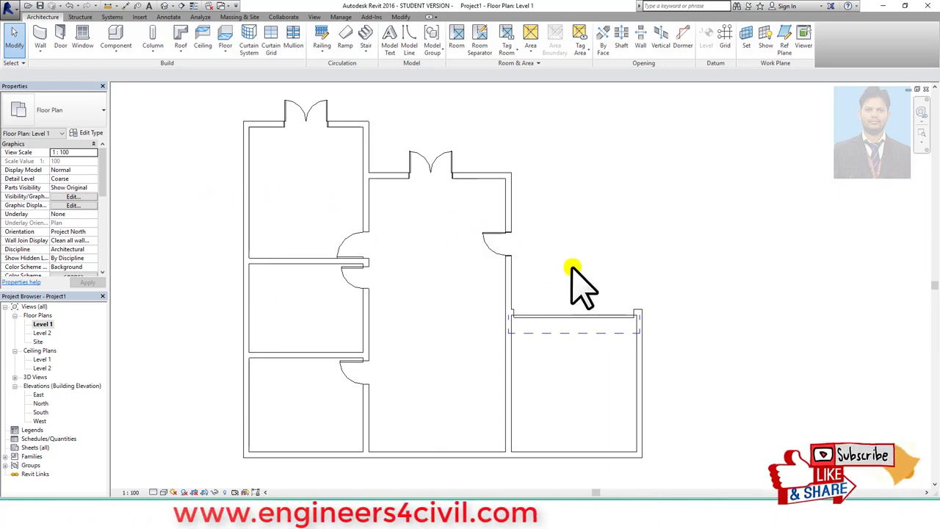
left_click(61, 39)
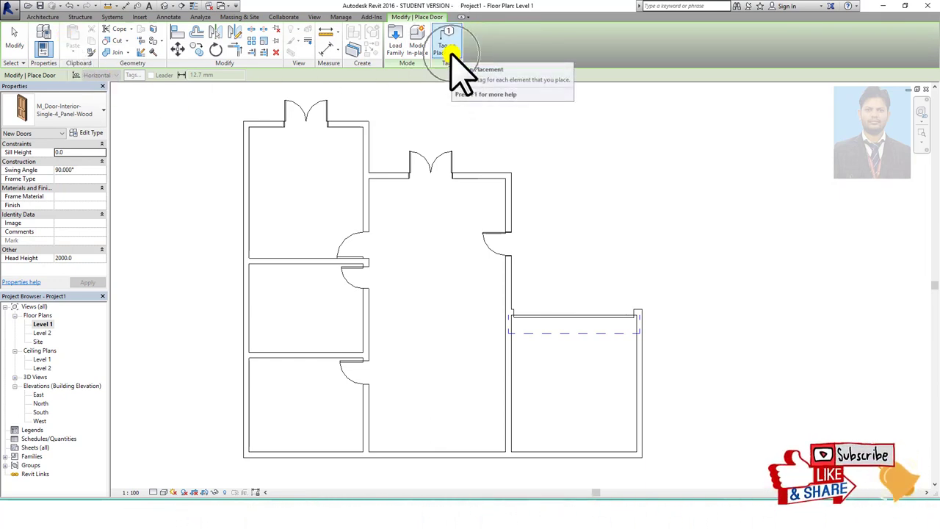
left_click(451, 51)
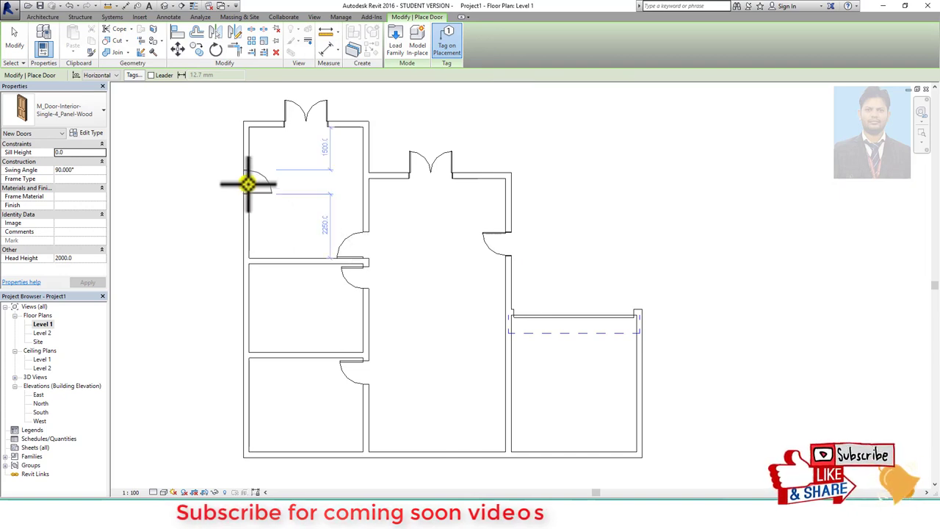
left_click(288, 262)
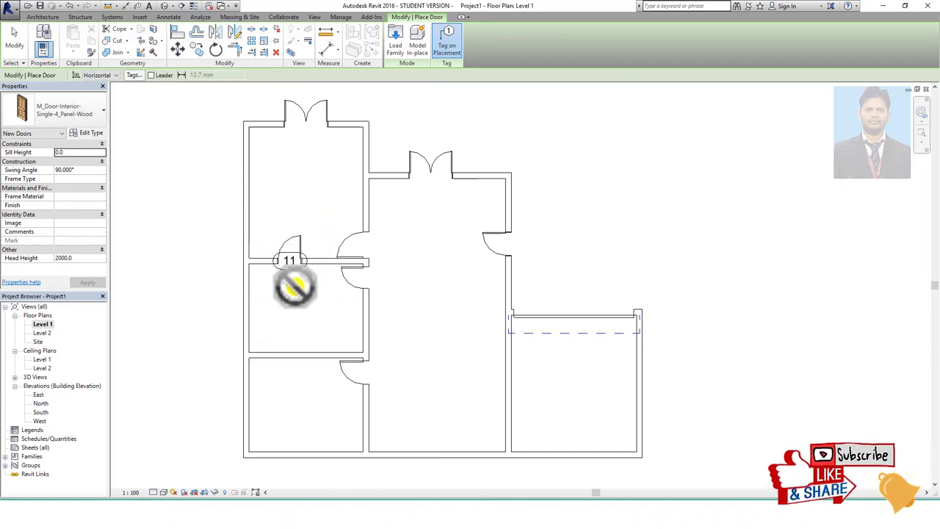
key("Escape")
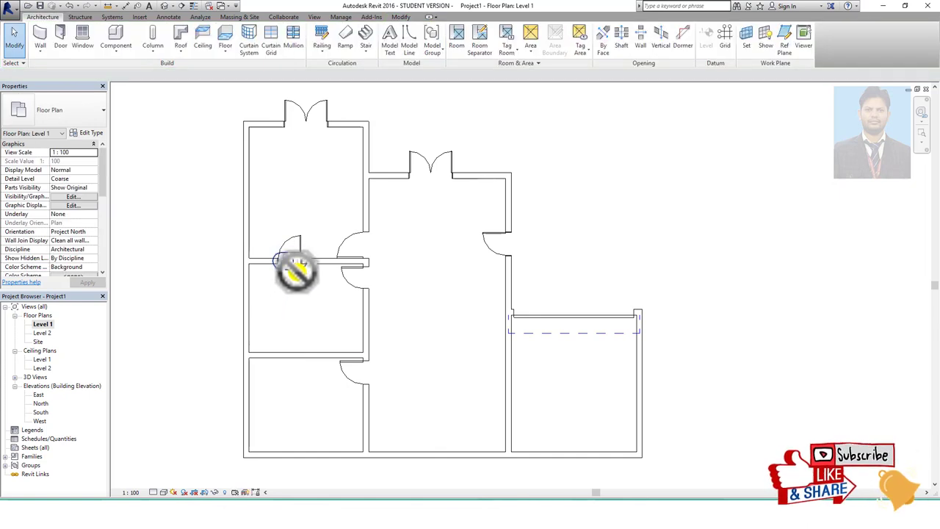
Step: Turn door tag 11 vertical and move it down into the room below
left_click(297, 268)
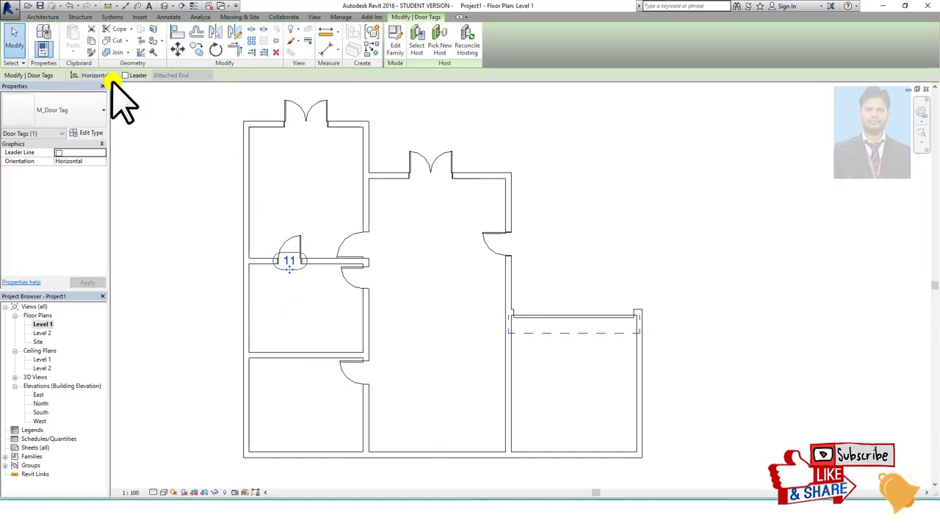
left_click(101, 92)
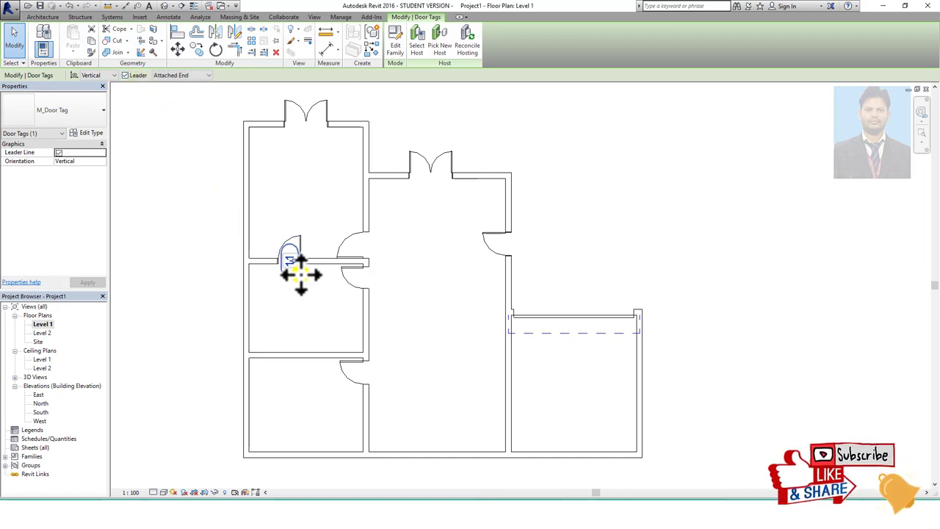
left_click_drag(291, 277, 292, 296)
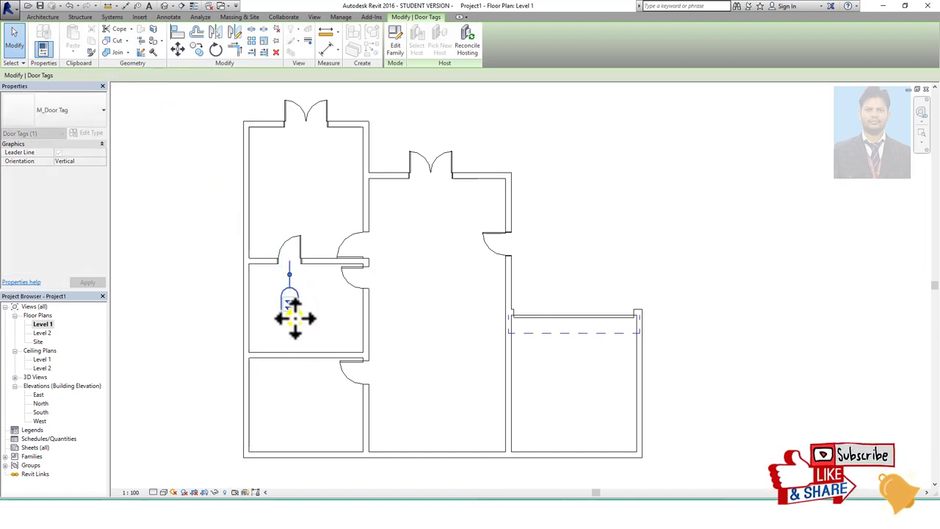
left_click(334, 302)
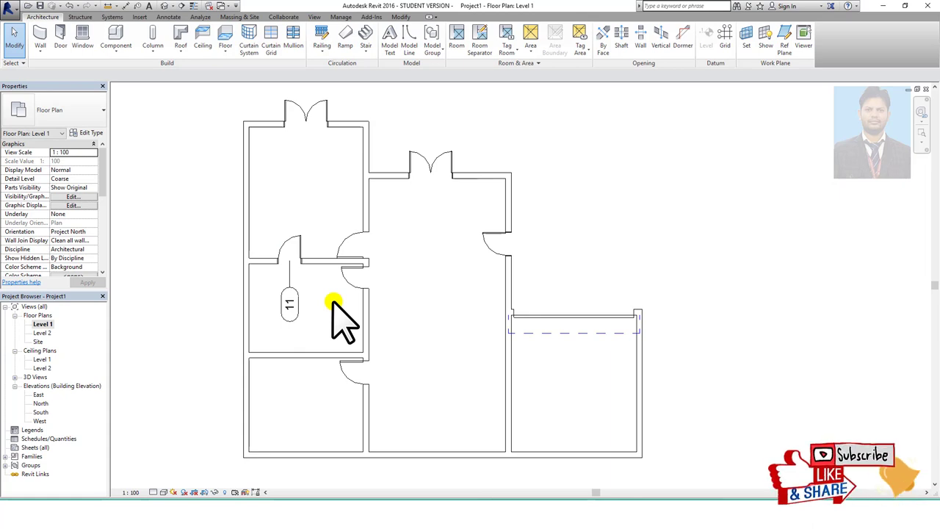
Step: Start and cancel another door placement, then zoom out the plan
left_click(58, 37)
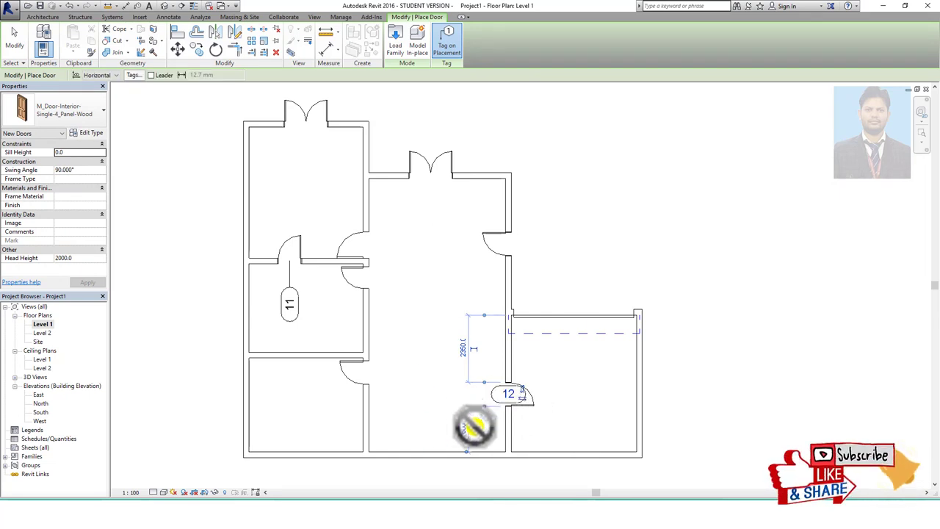
key("Escape")
key("Escape")
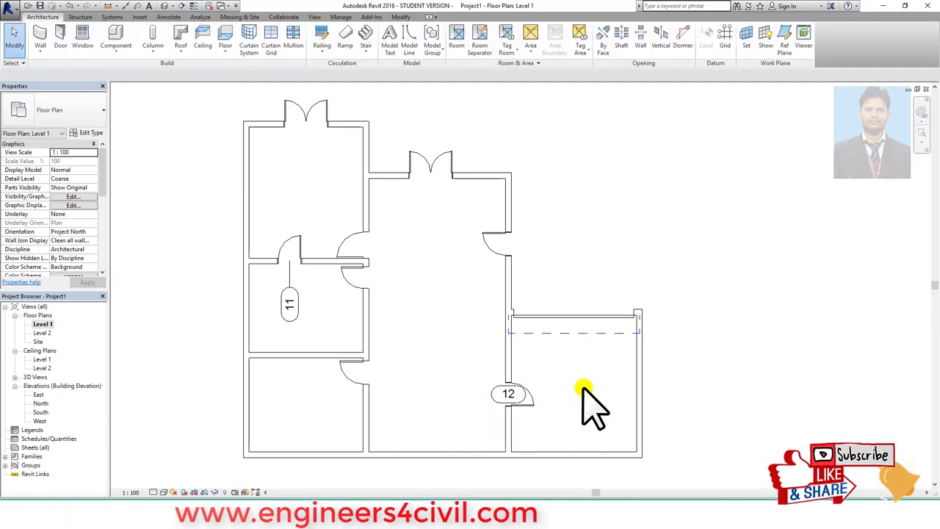
scroll(583, 388, "down", 2)
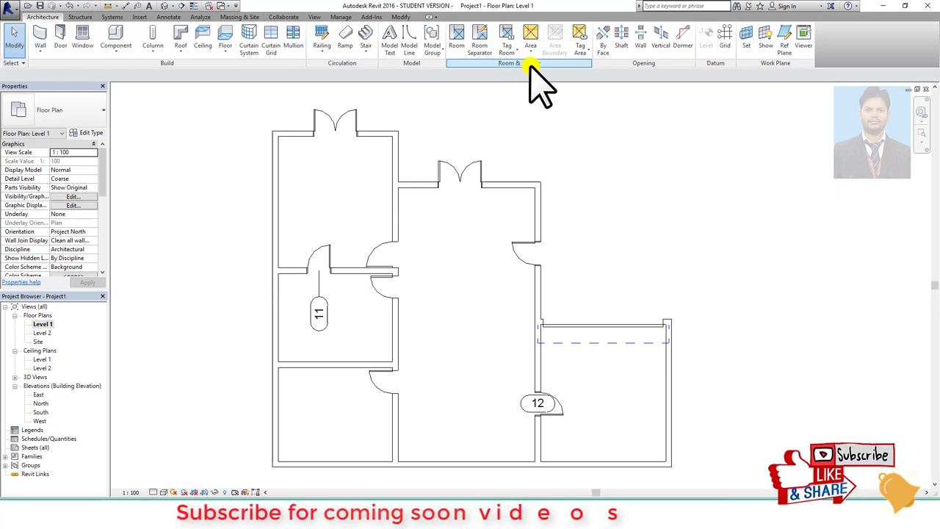
Step: Tag all untagged doors on Level 1 using Tag All Not Tagged with Door Tags
left_click(507, 53)
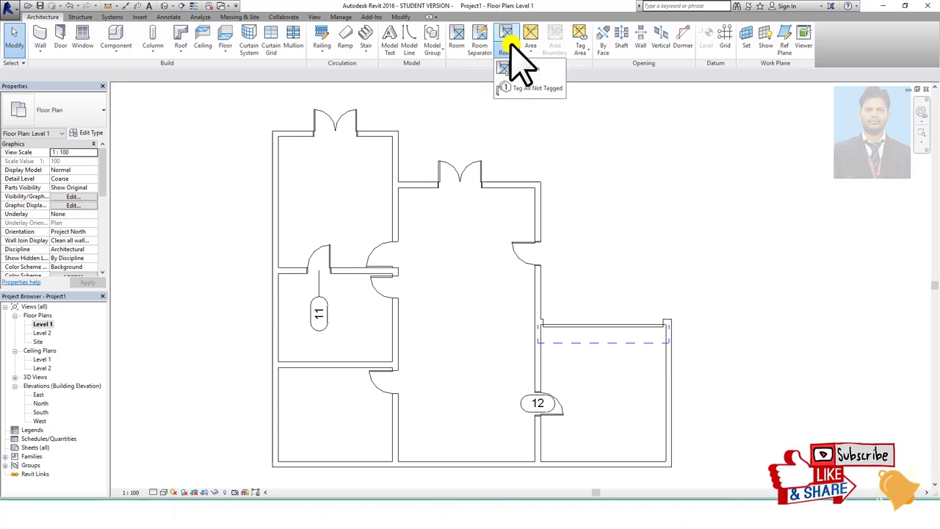
left_click(526, 88)
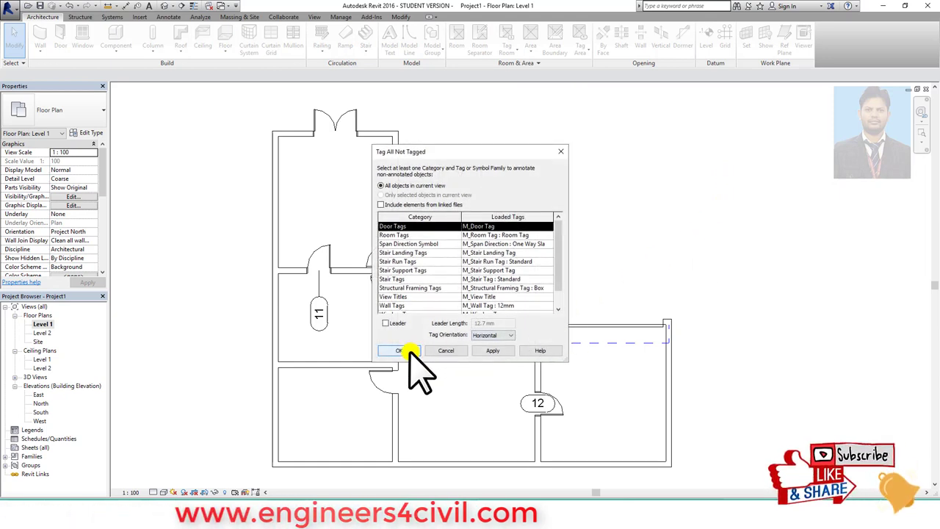
left_click(400, 350)
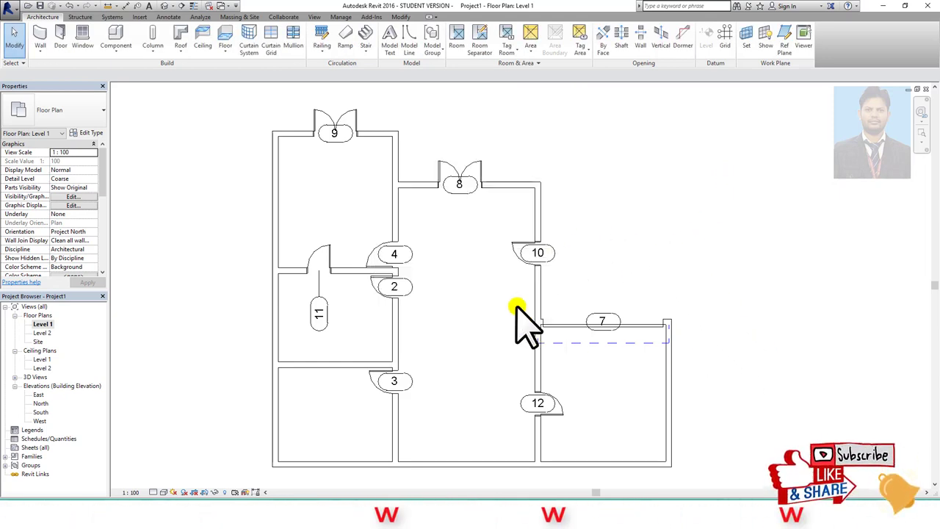
middle_click_drag(517, 307, 491, 291)
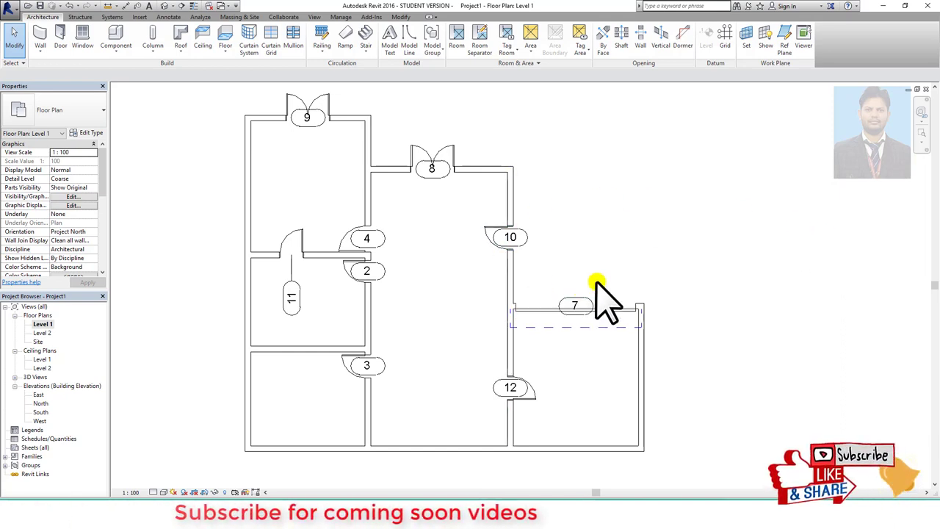
Step: Edit the label of door tag 11 to read D1
double_click(291, 298)
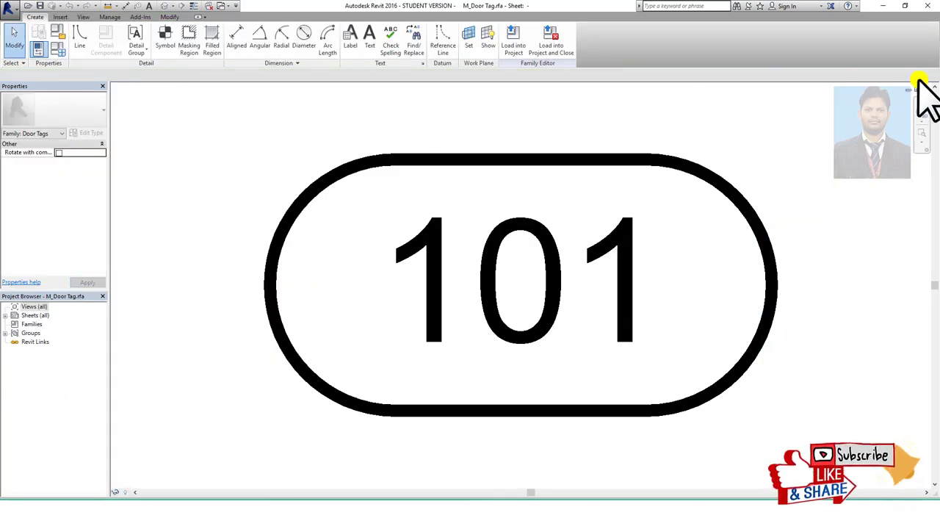
left_click(926, 89)
left_click(473, 264)
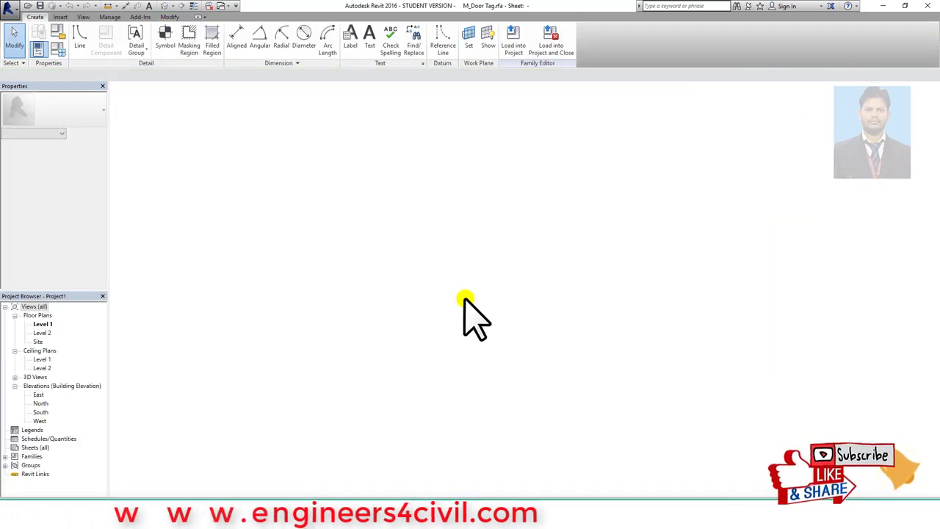
left_click(296, 311)
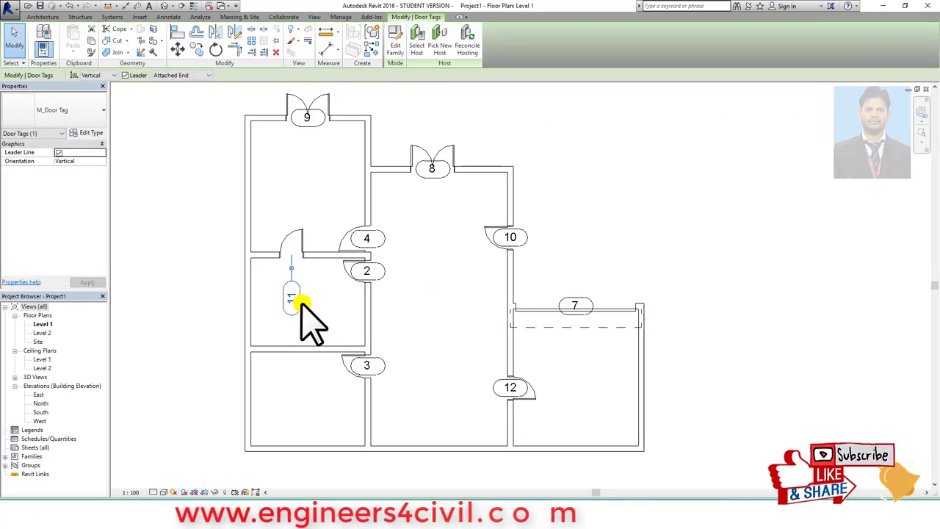
left_click(293, 298)
type("D1")
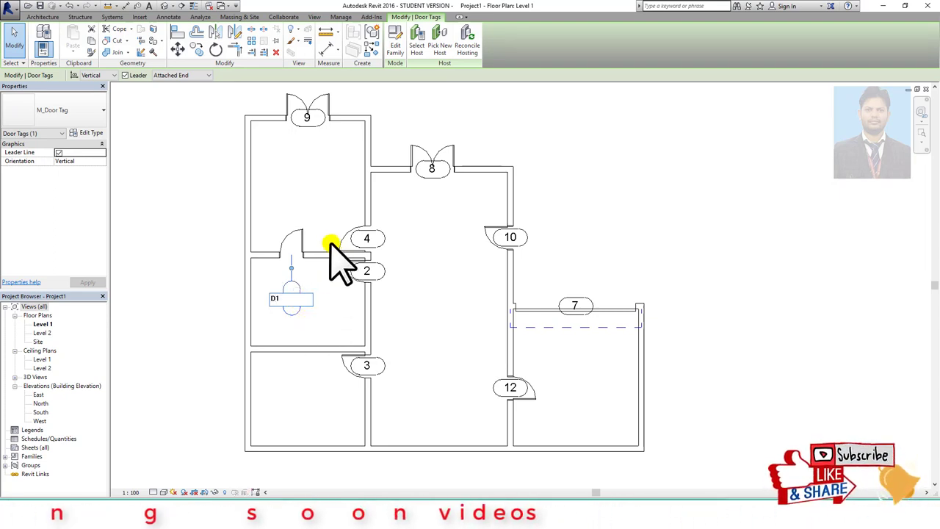
left_click(423, 291)
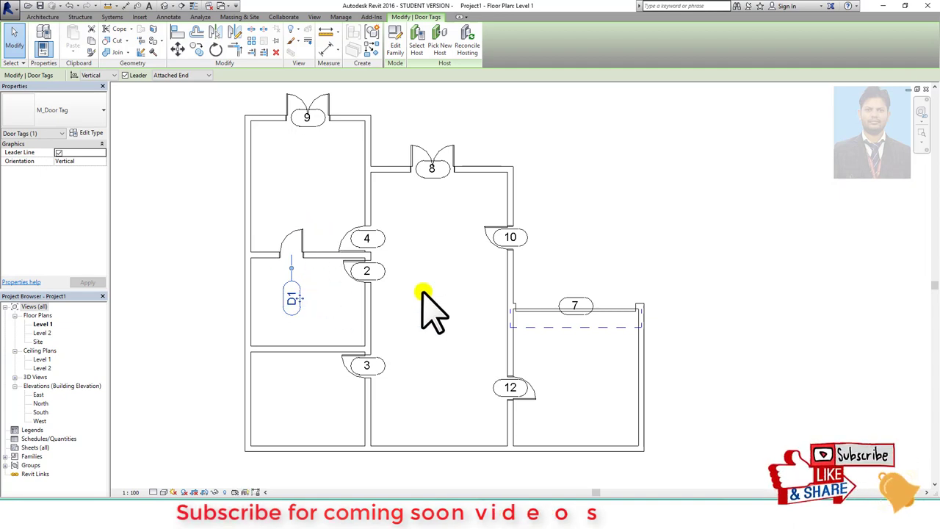
left_click(301, 239)
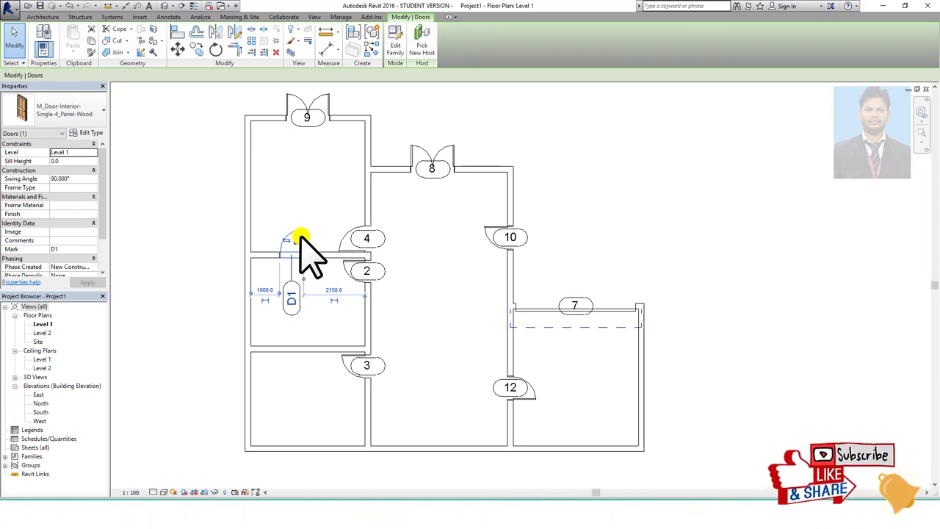
Step: Set the Mark of doors 10 and 12 to D1, accepting the duplicate-mark warning
key("s")
key("a")
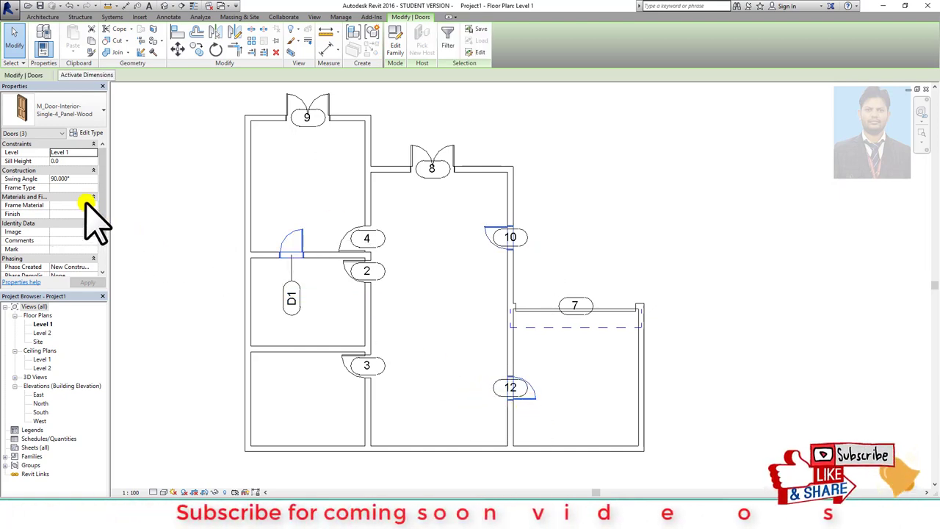
scroll(90, 213, "down", 2)
scroll(86, 210, "up", 2)
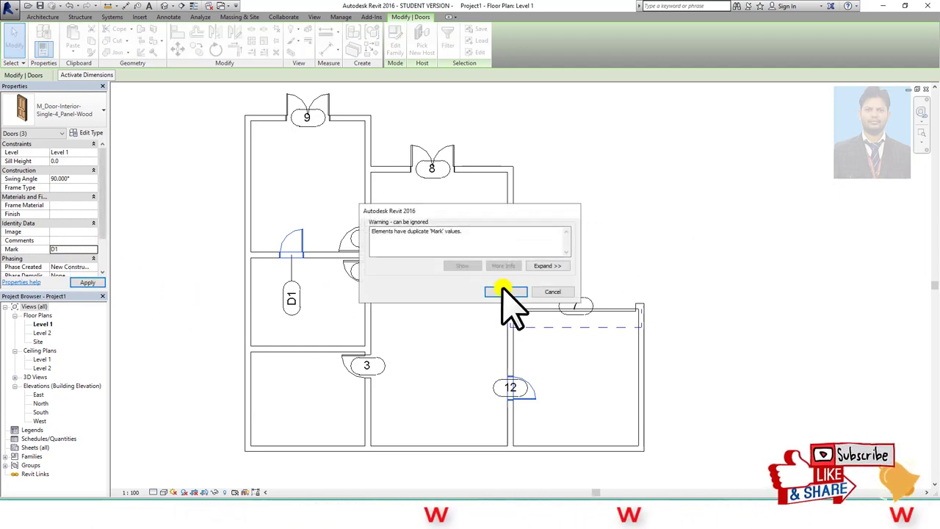
left_click(508, 293)
left_click(719, 238)
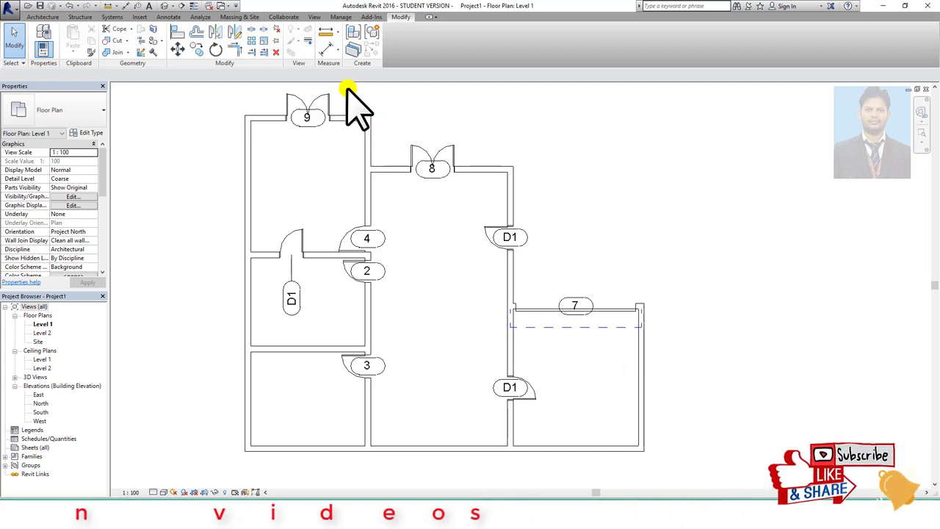
left_click(314, 17)
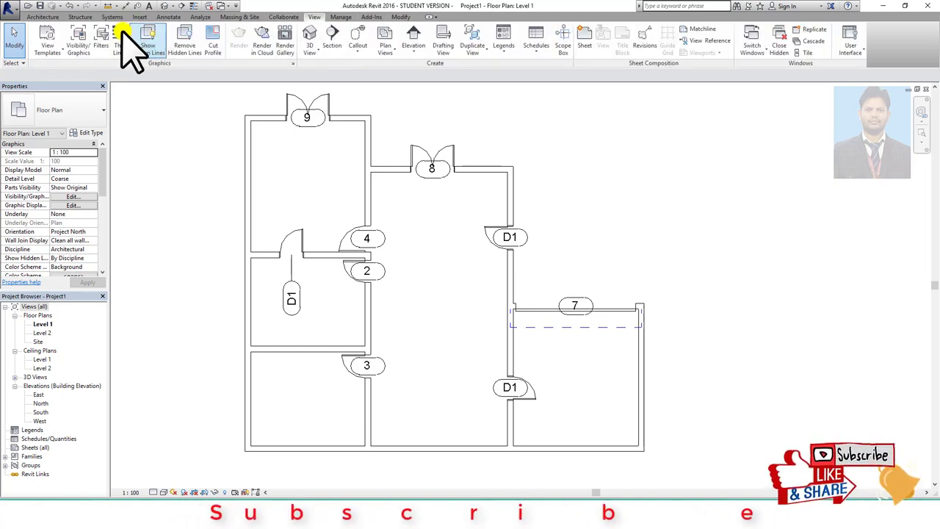
left_click(83, 41)
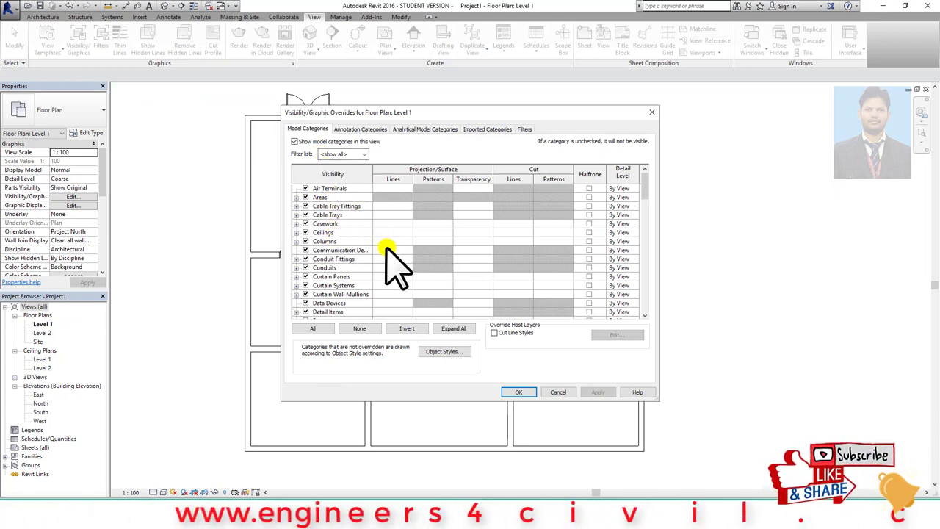
scroll(335, 265, "down", 1)
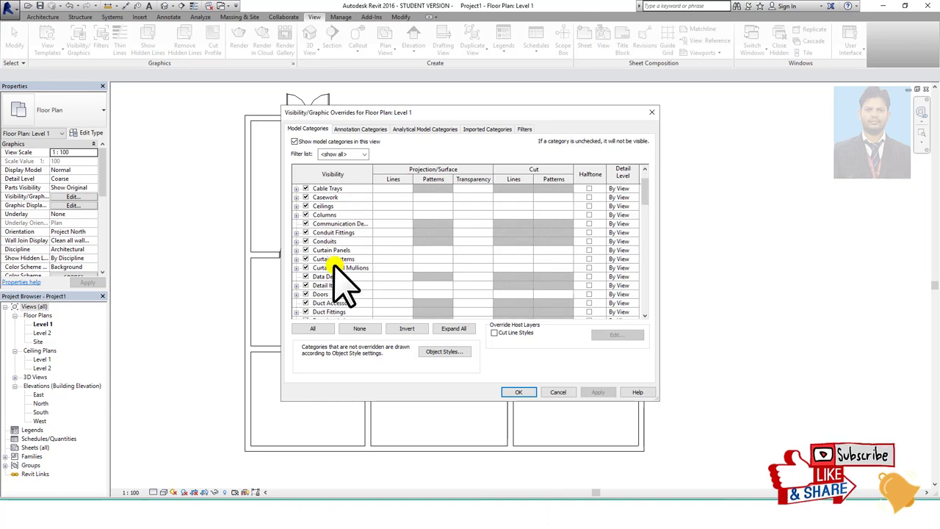
left_click(306, 294)
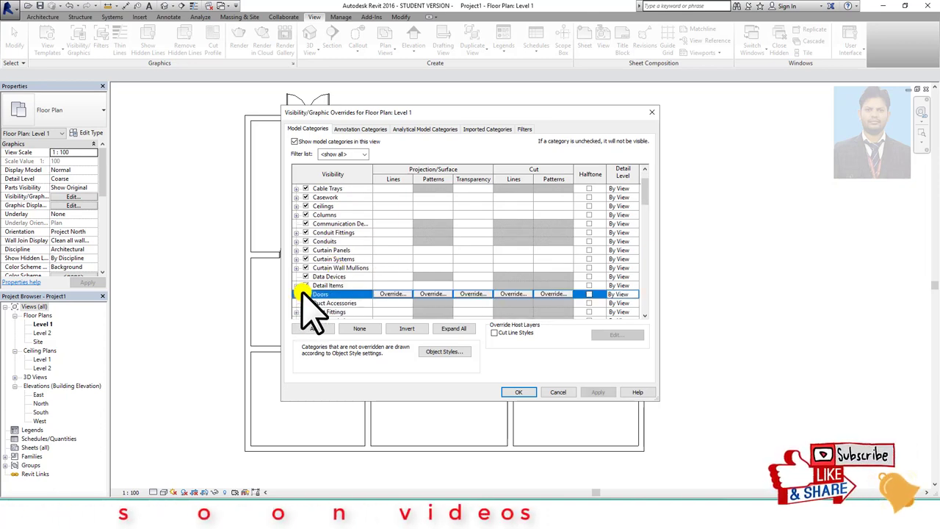
left_click(518, 391)
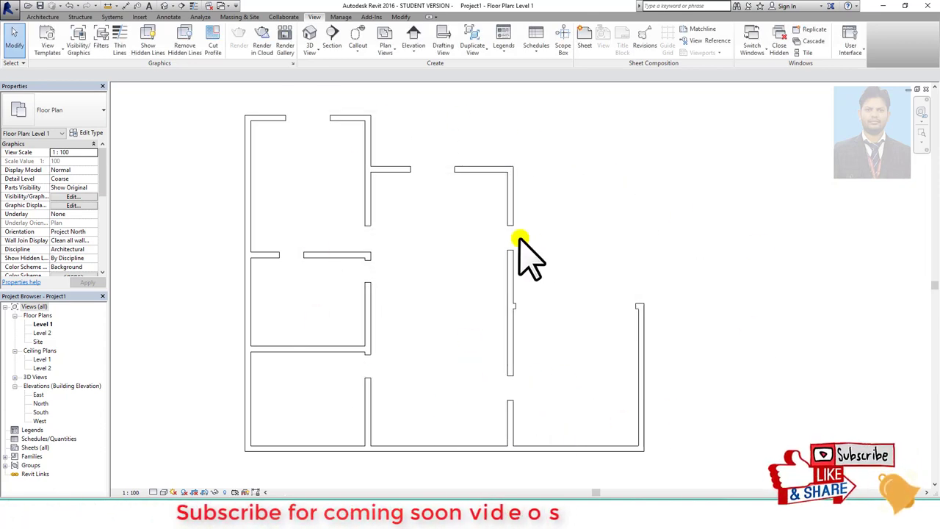
left_click(81, 35)
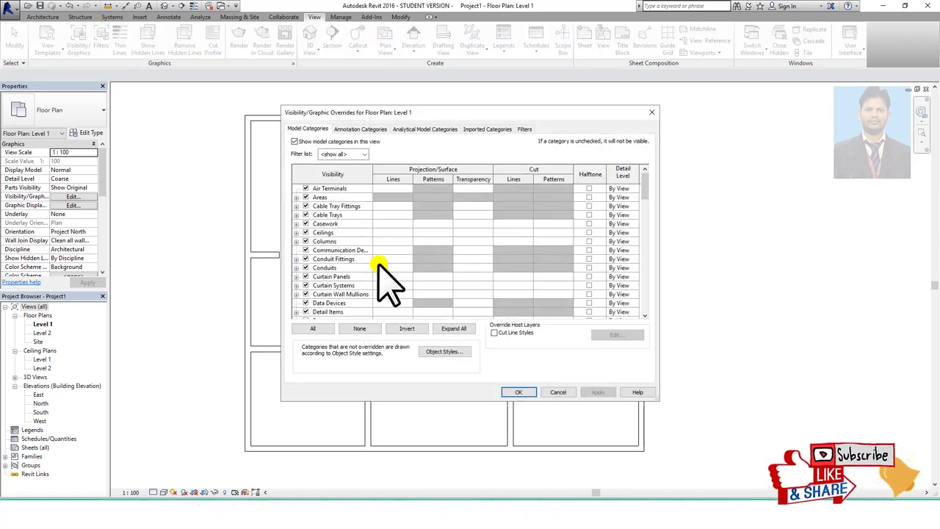
scroll(332, 301, "down", 1)
scroll(324, 295, "down", 1)
left_click(307, 302)
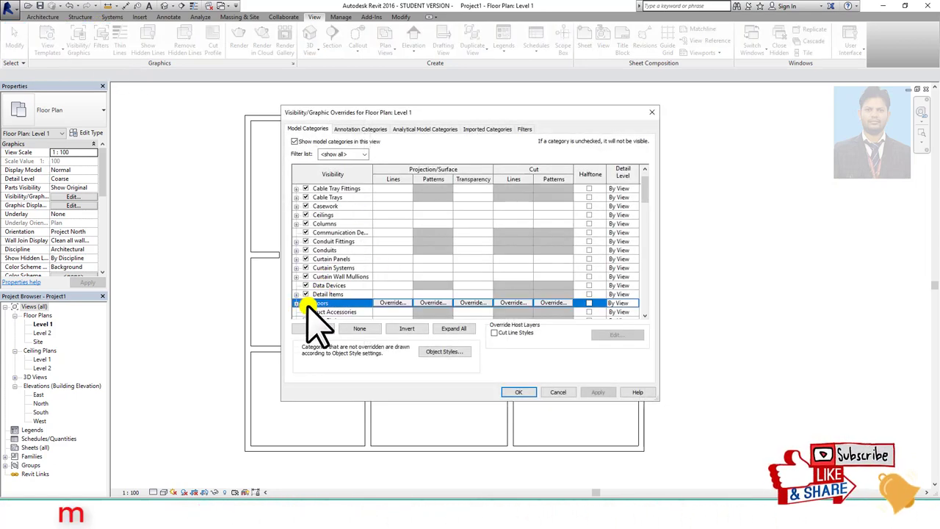
left_click(519, 391)
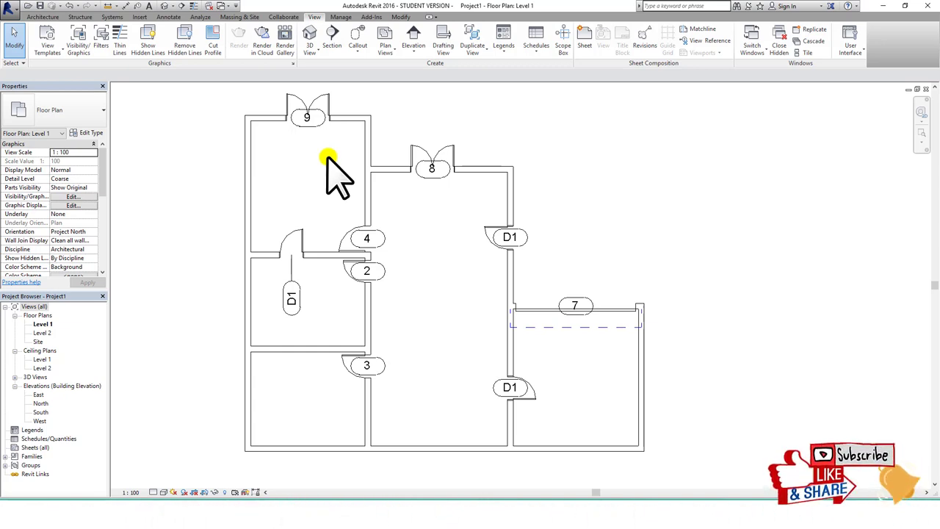
Step: Open the Default 3D View and zoom and pan to frame the whole house
left_click(165, 7)
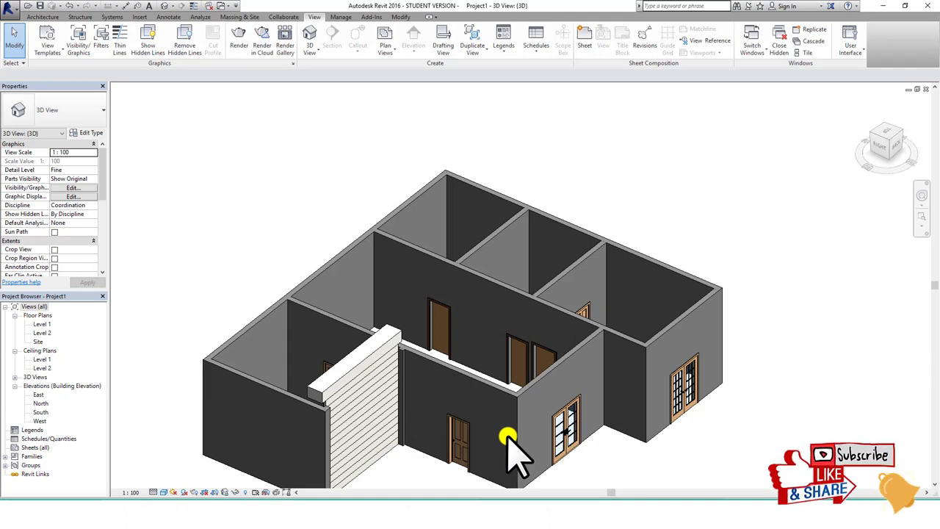
scroll(507, 438, "up", 3)
scroll(509, 444, "down", 2)
mouse_move(509, 450)
middle_mouse_down()
mouse_move(509, 384)
mouse_move(481, 342)
mouse_move(556, 419)
mouse_move(529, 398)
middle_mouse_up()
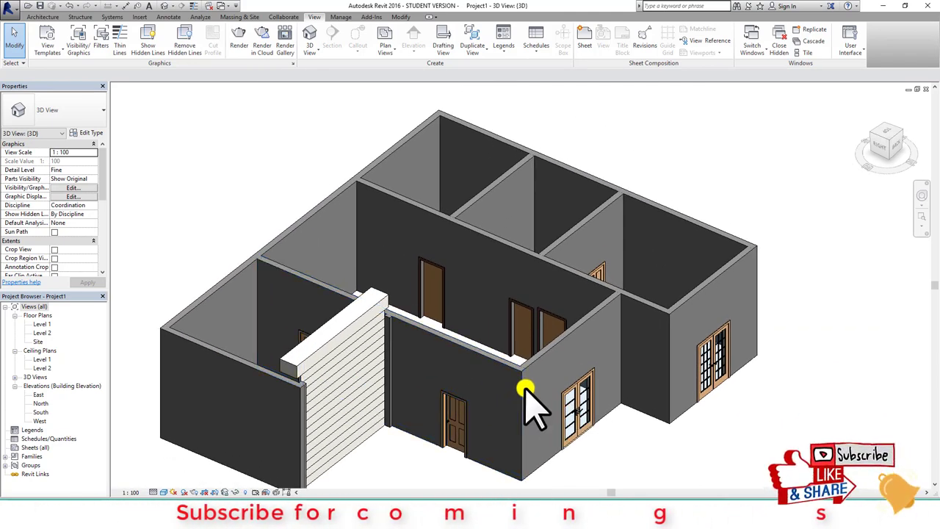